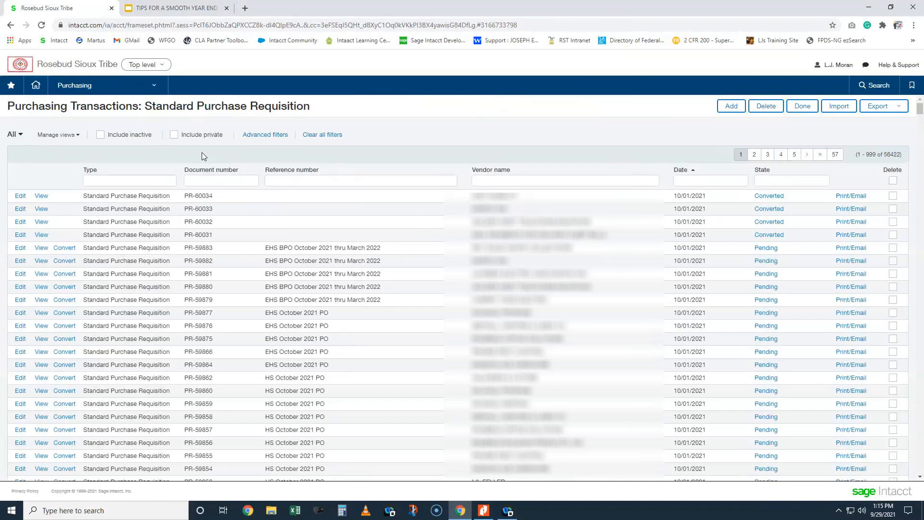
Step: Check the requisition list's record count and consult the Google Slides page on pending and in-progress requisitions
triple_click(899, 154)
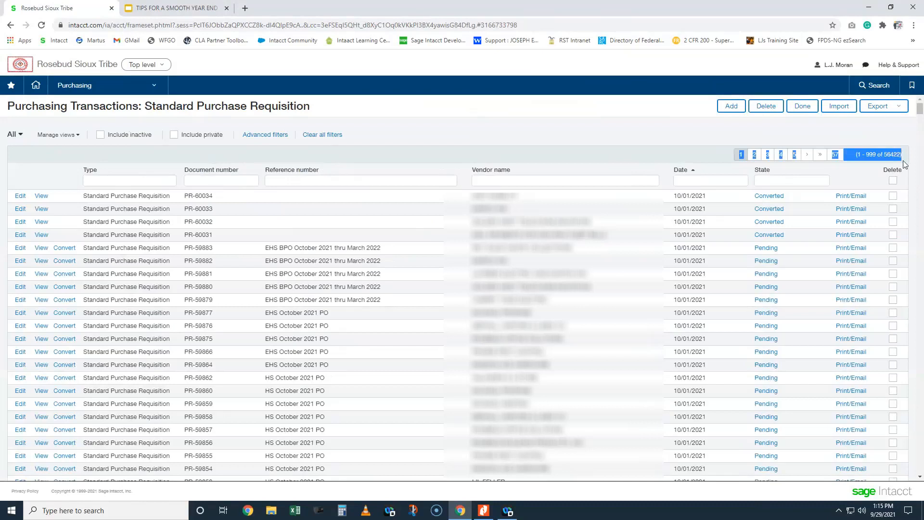
click(903, 165)
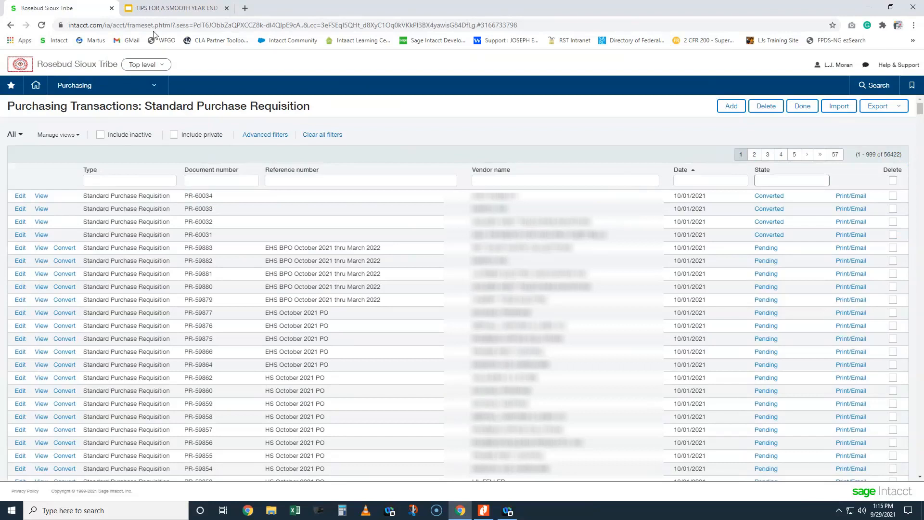
click(174, 8)
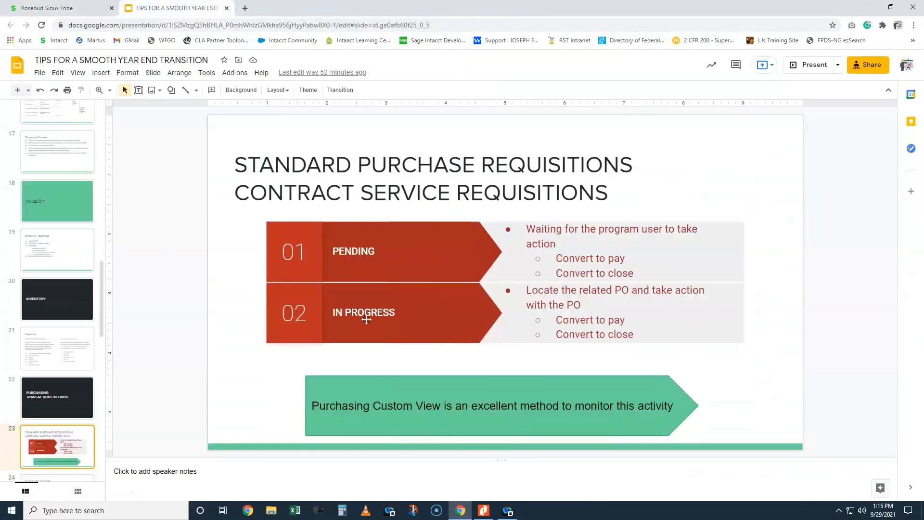
click(54, 8)
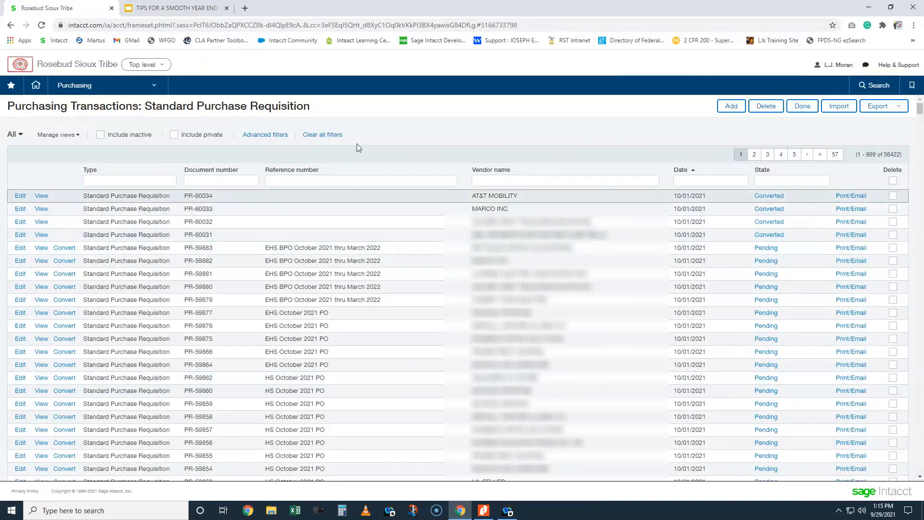
Step: Set up an advanced filter on the requisition list where State equals Pending
click(259, 136)
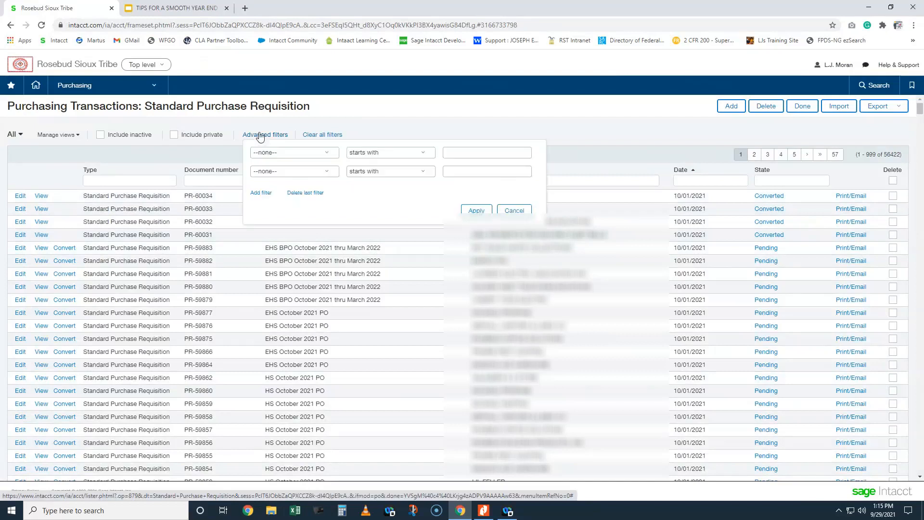
click(289, 153)
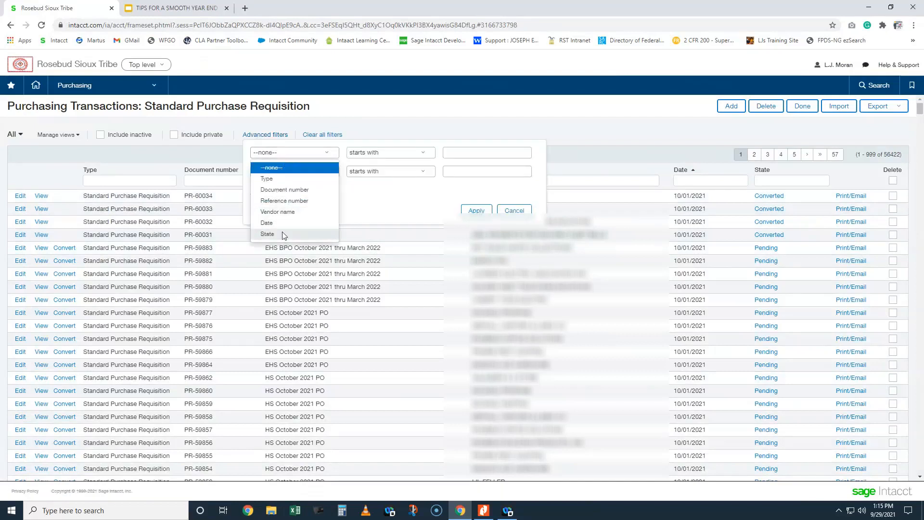
click(268, 234)
click(423, 153)
click(364, 169)
click(507, 152)
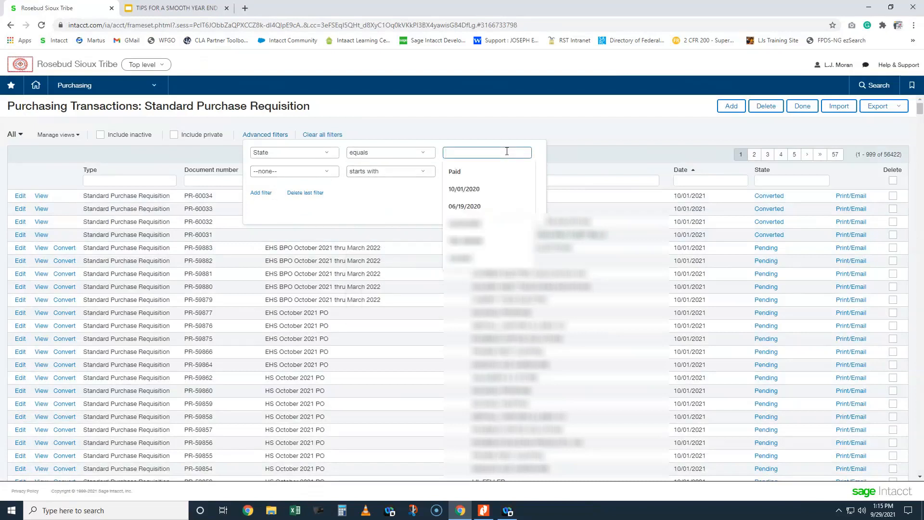
text(Pending)
Step: Add a second condition of Date greater or equal to 10/1/2020 and apply the advanced filters
click(322, 171)
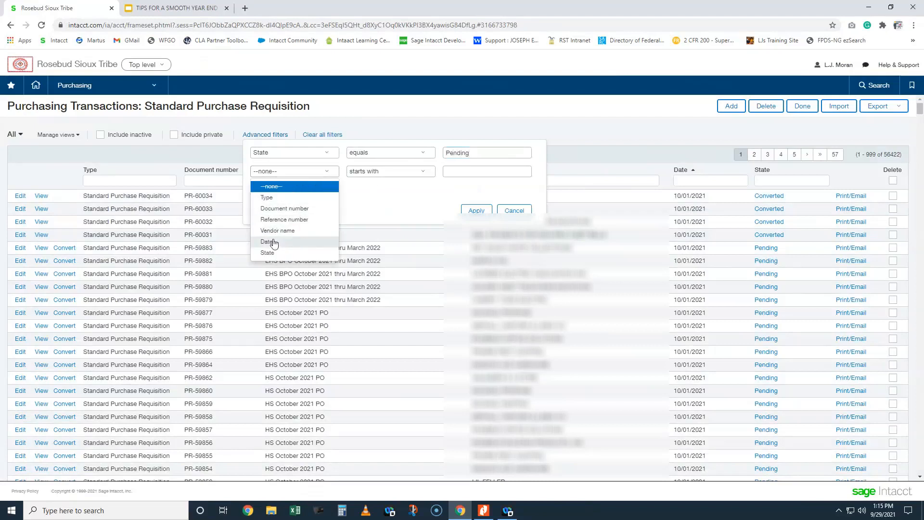
click(274, 240)
click(371, 173)
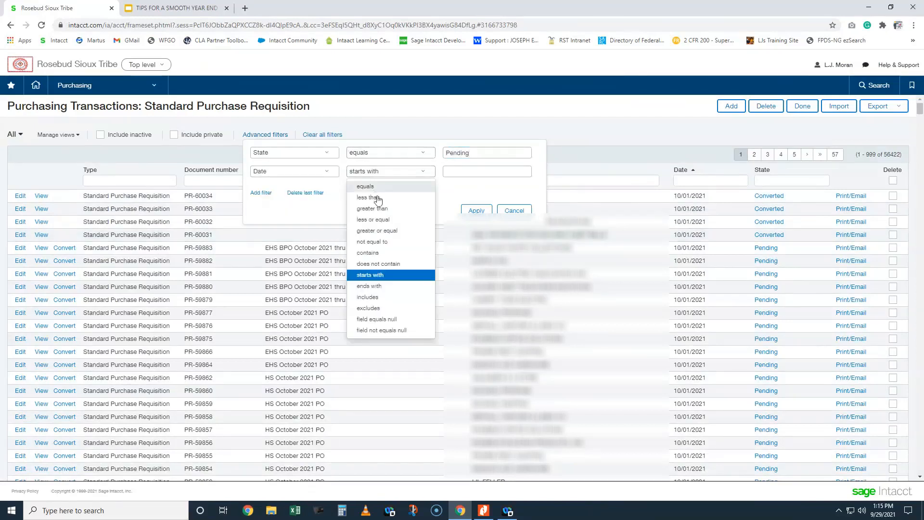
click(383, 231)
click(465, 171)
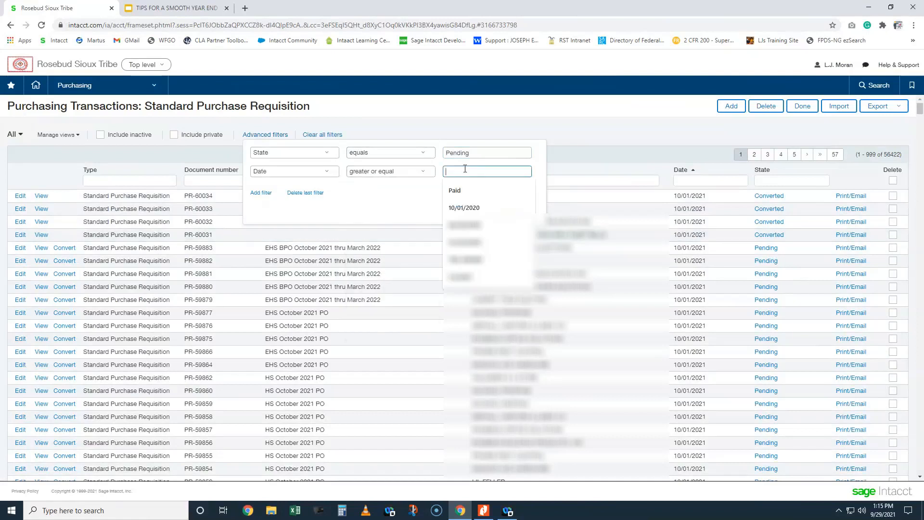
text(10/1/2020)
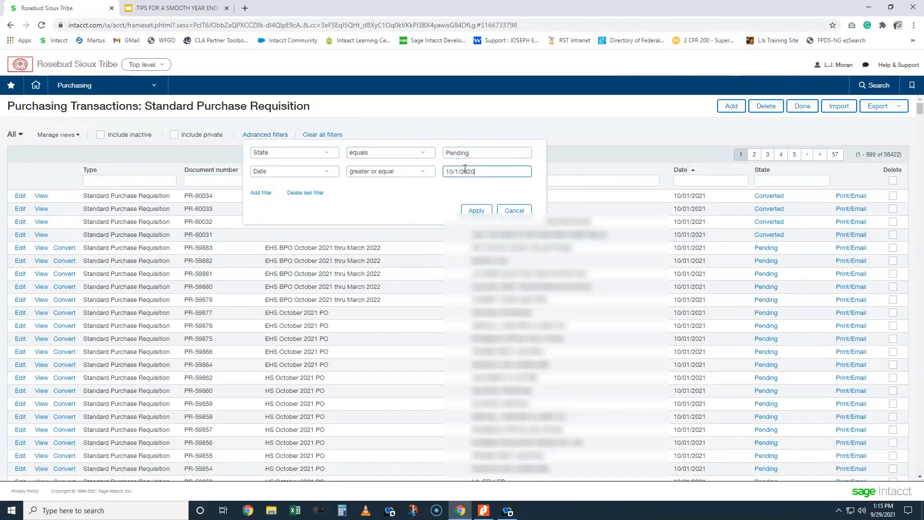
click(476, 211)
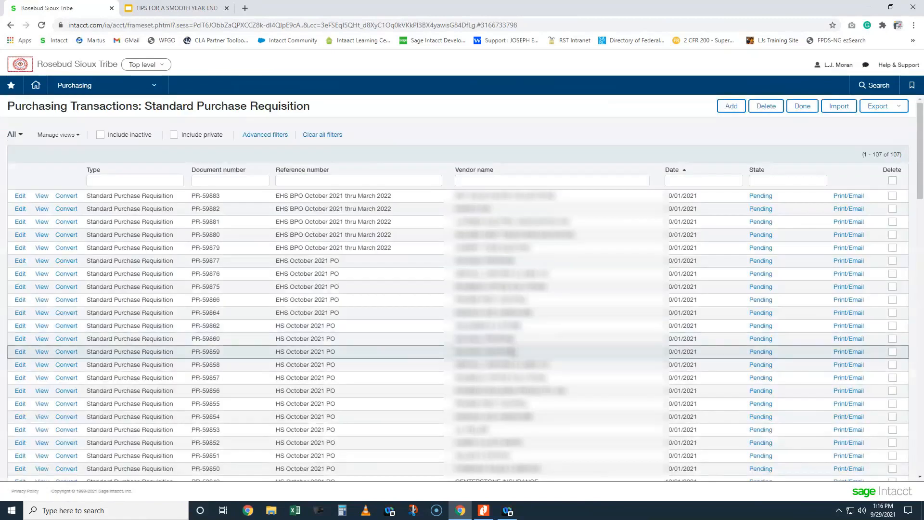
Step: Check the record count of the filtered requisitions and look at the options for managing views
drag(862, 155, 898, 155)
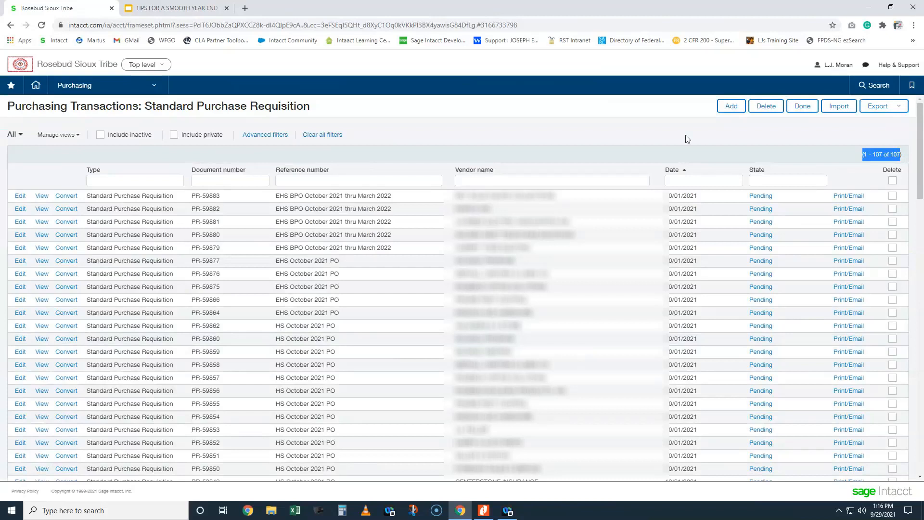
click(551, 142)
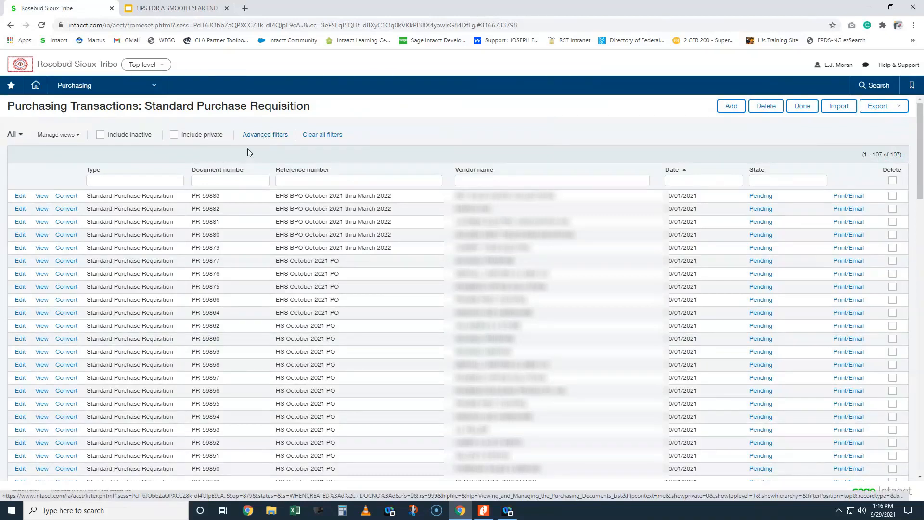
click(51, 136)
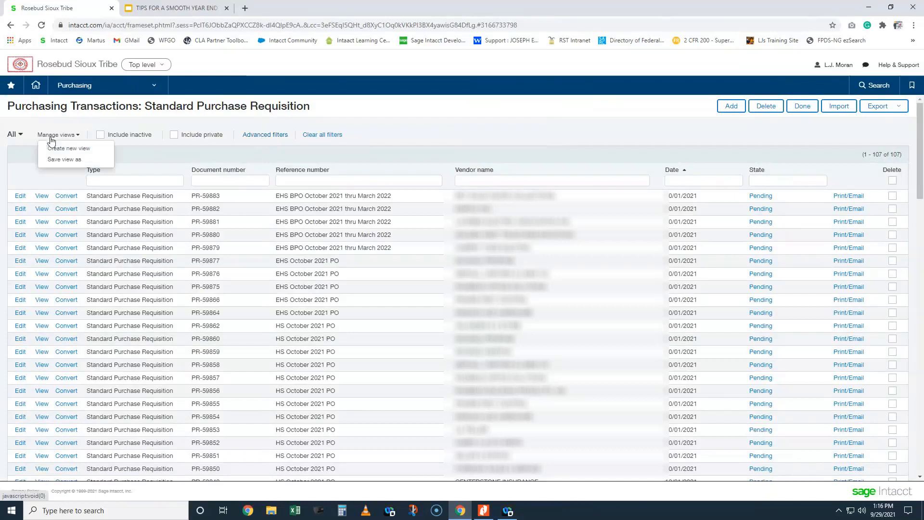
click(329, 158)
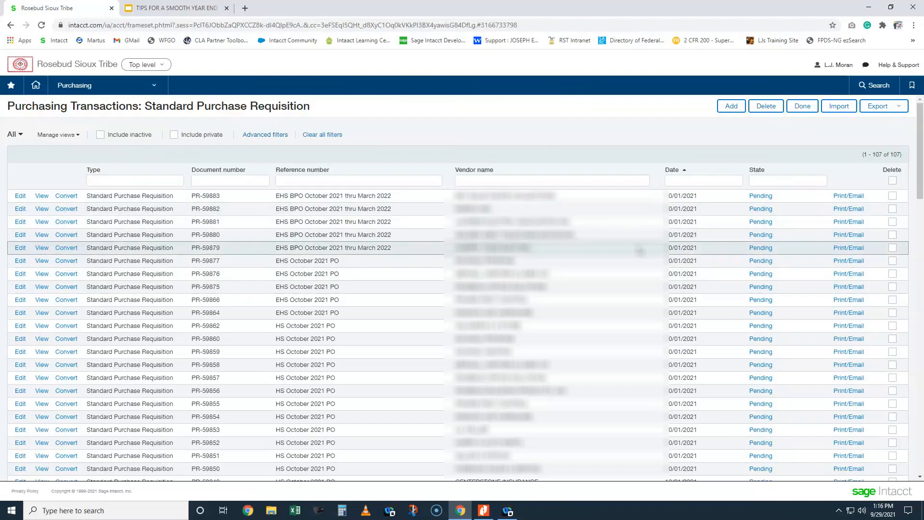
Step: Start a new custom view and exclude the Type, Vendor document number, Converted from and Reference number columns
click(62, 136)
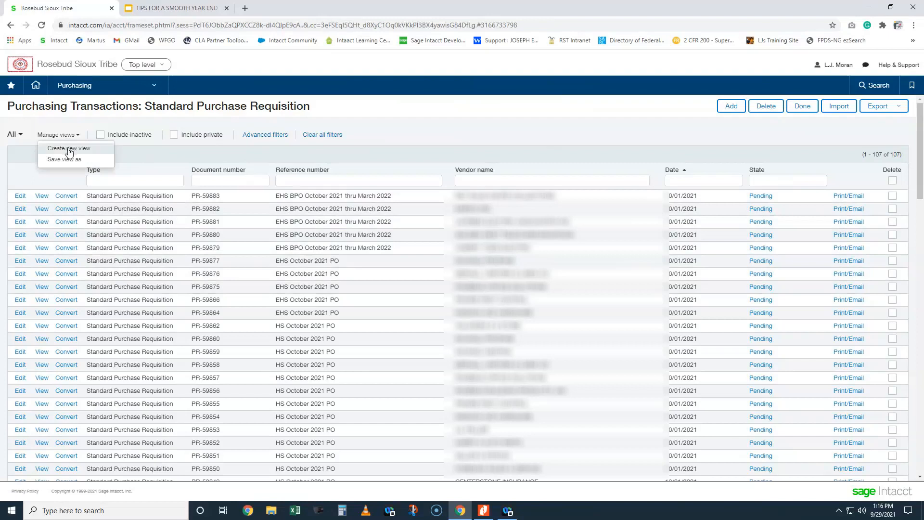
click(67, 149)
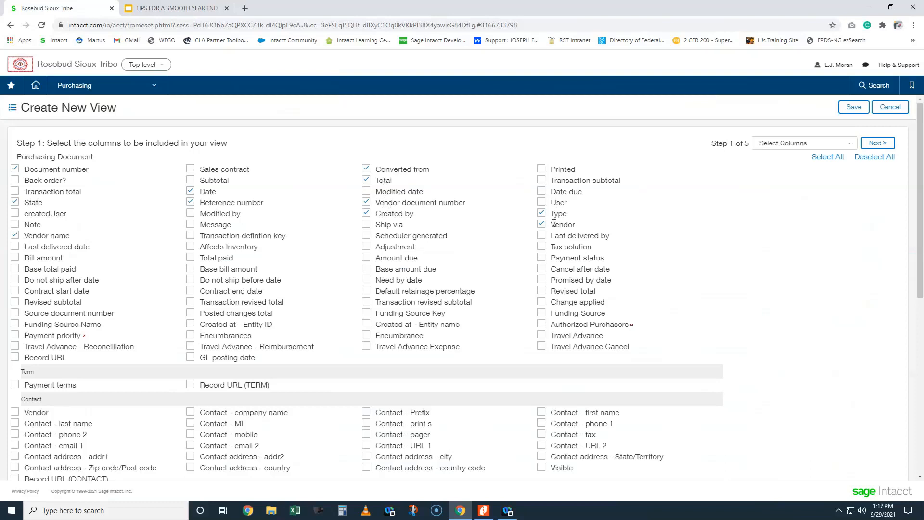
click(541, 213)
click(366, 201)
click(366, 171)
click(190, 203)
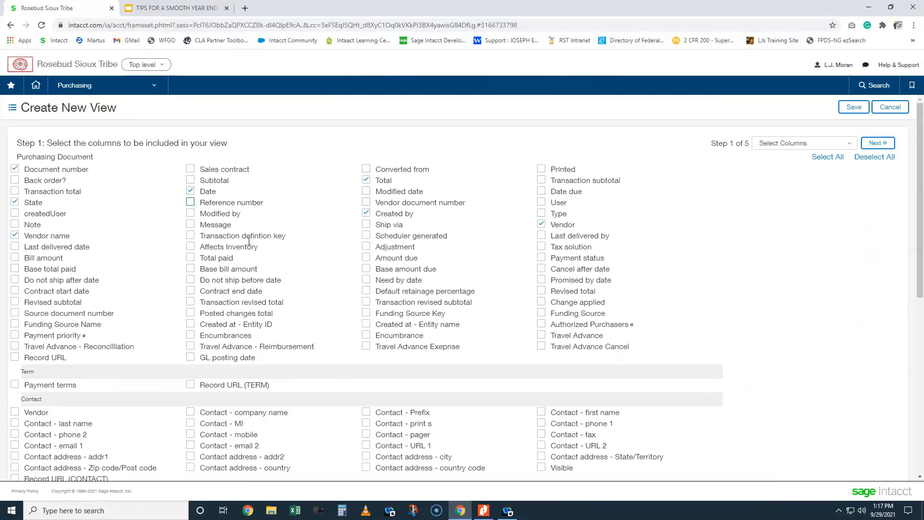
Step: Move Vendor name directly after Document number in the view's column sequence and continue to the filter settings
click(876, 143)
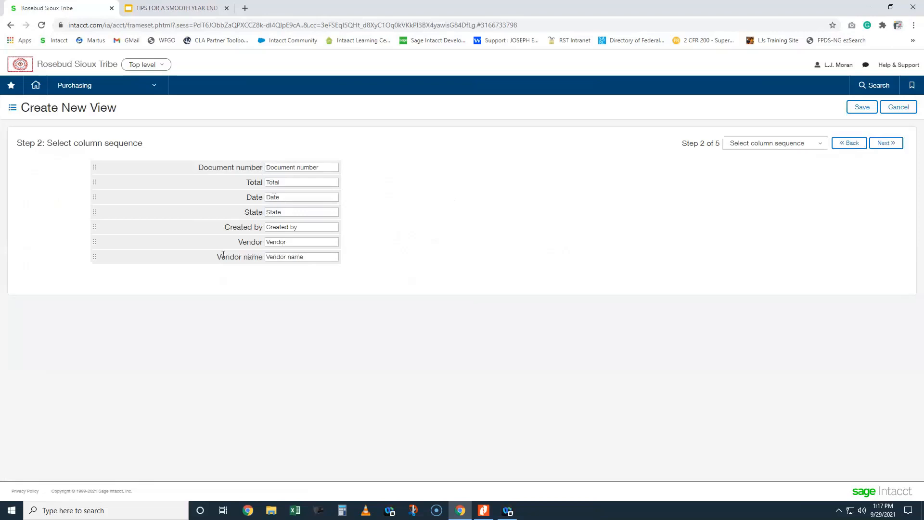
drag(97, 260, 86, 180)
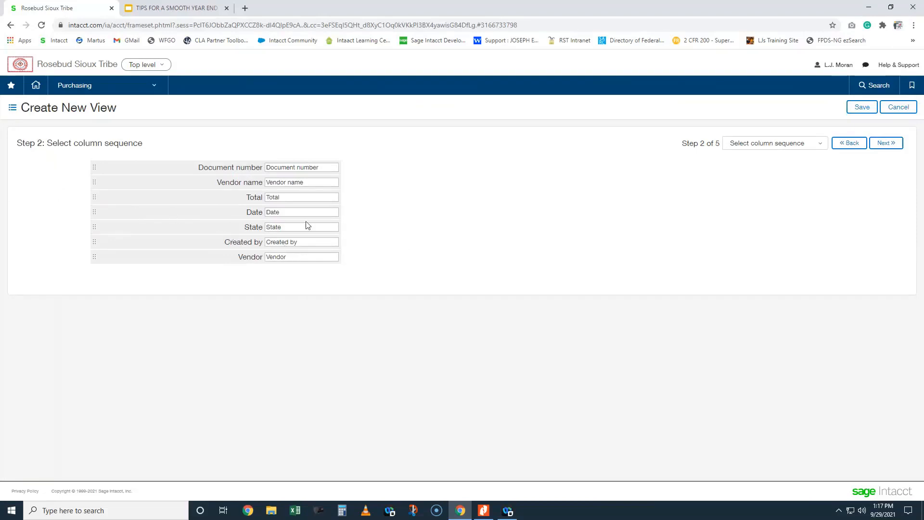
click(881, 148)
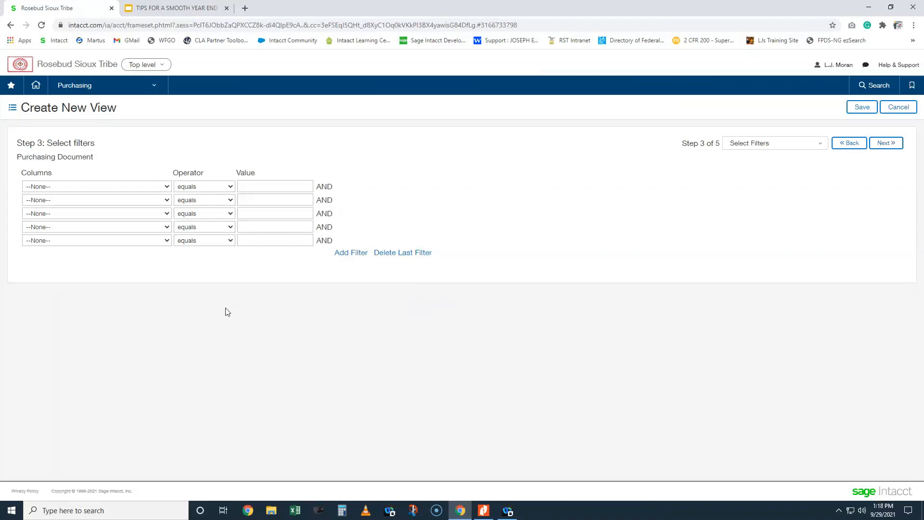
Step: Define the view's first filter as State equals Pending
click(97, 187)
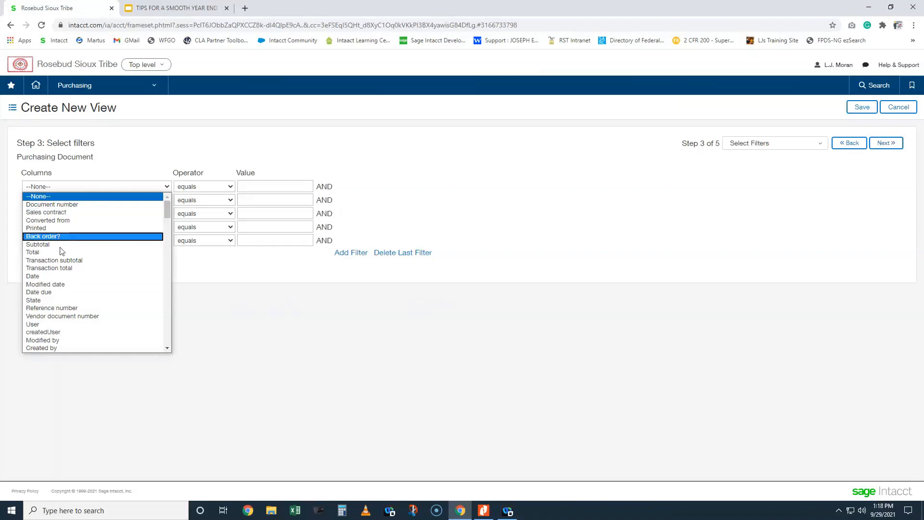
click(67, 301)
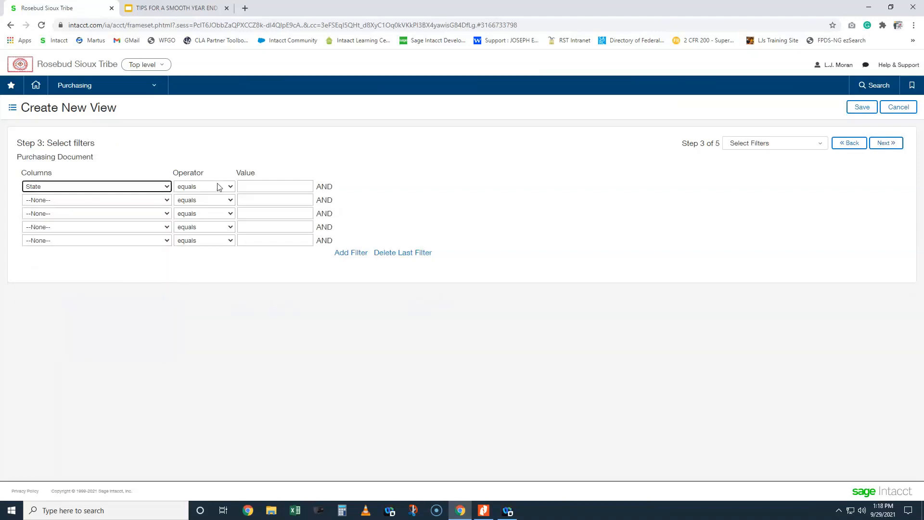
click(253, 185)
text(Pending)
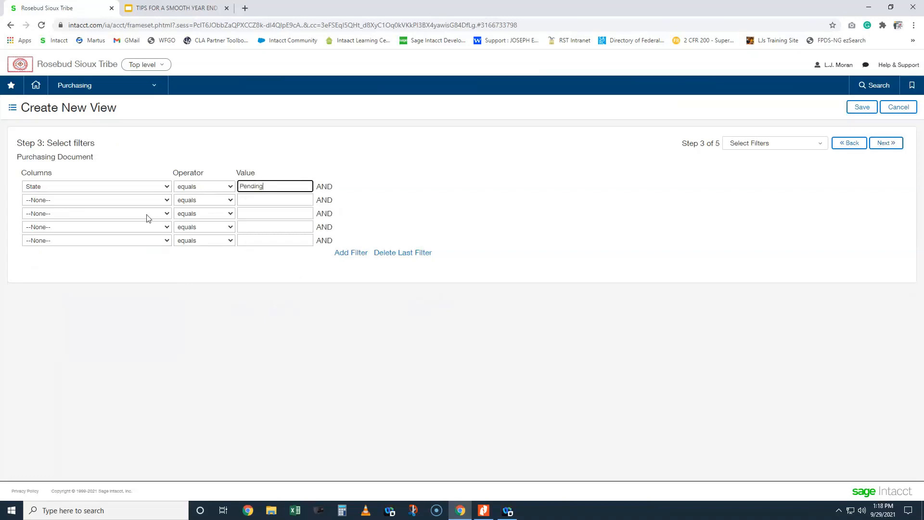
Step: Define the view's second filter as Date greater or equal to 10/01/2020
click(68, 200)
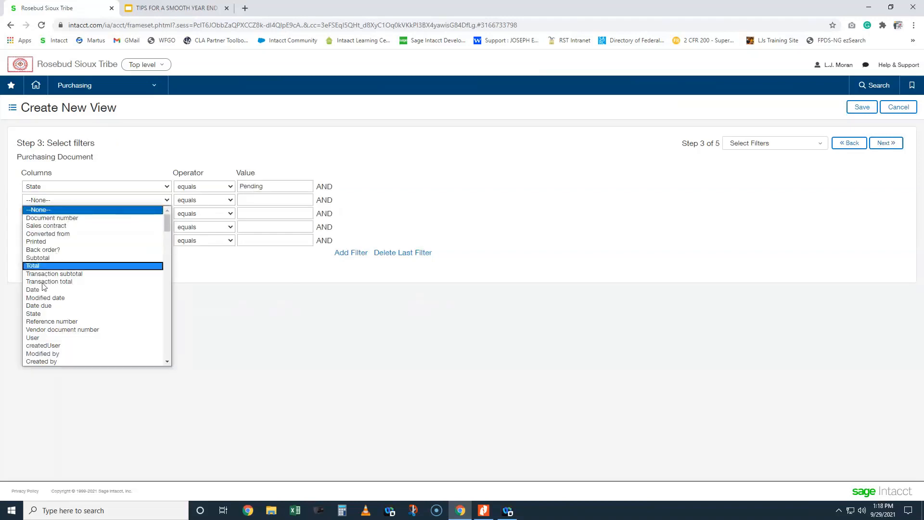
click(61, 289)
click(205, 201)
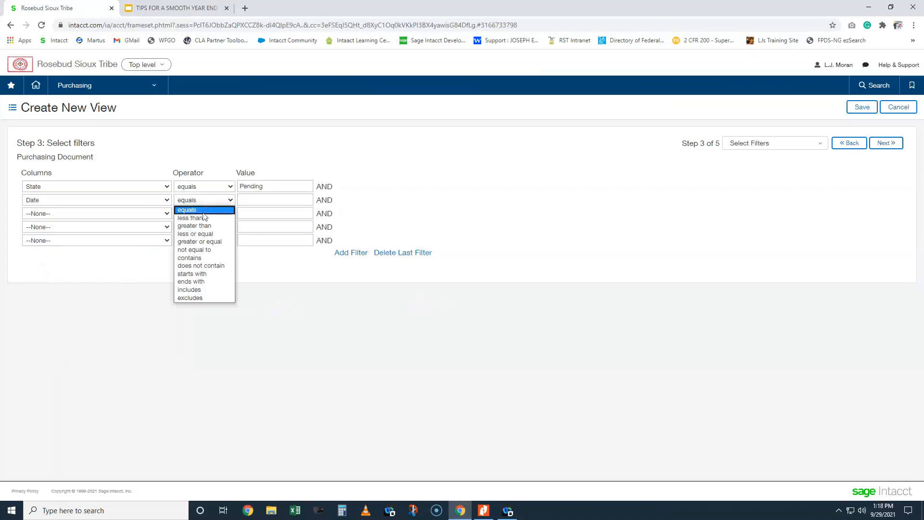
click(197, 206)
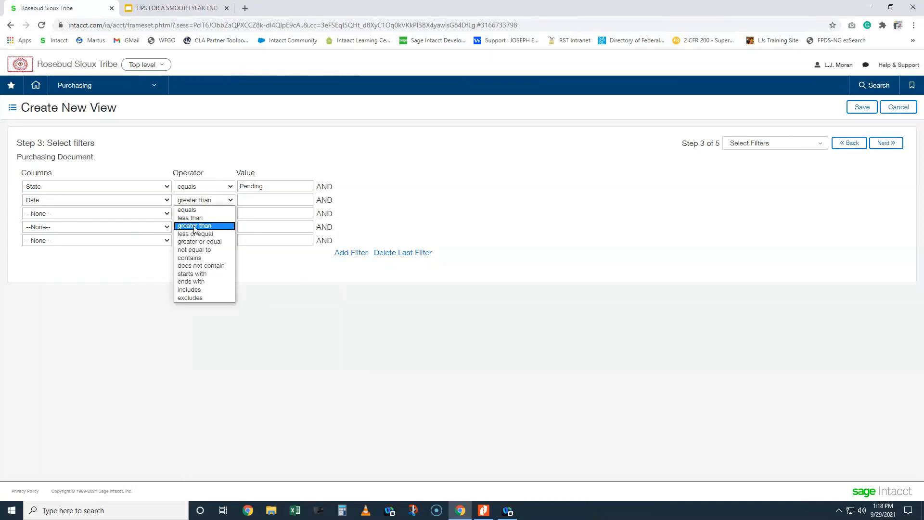
click(199, 242)
click(262, 201)
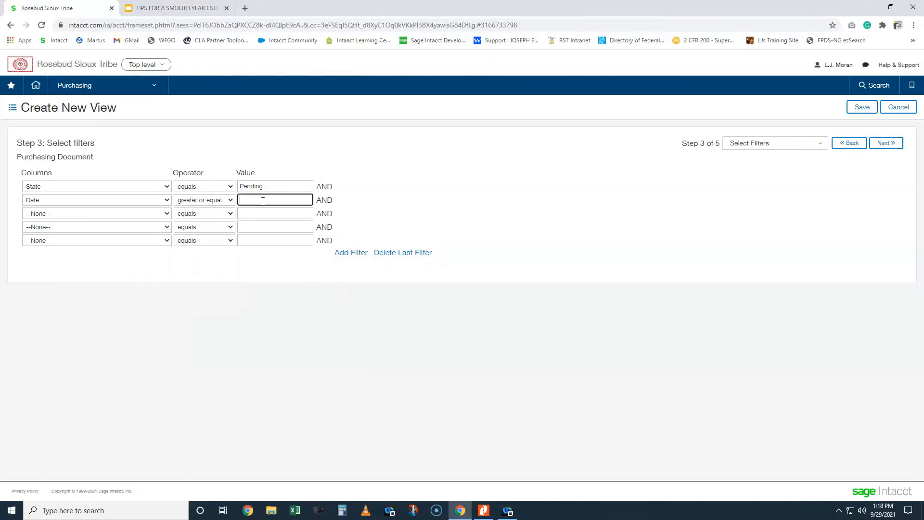
text(10/01/2020)
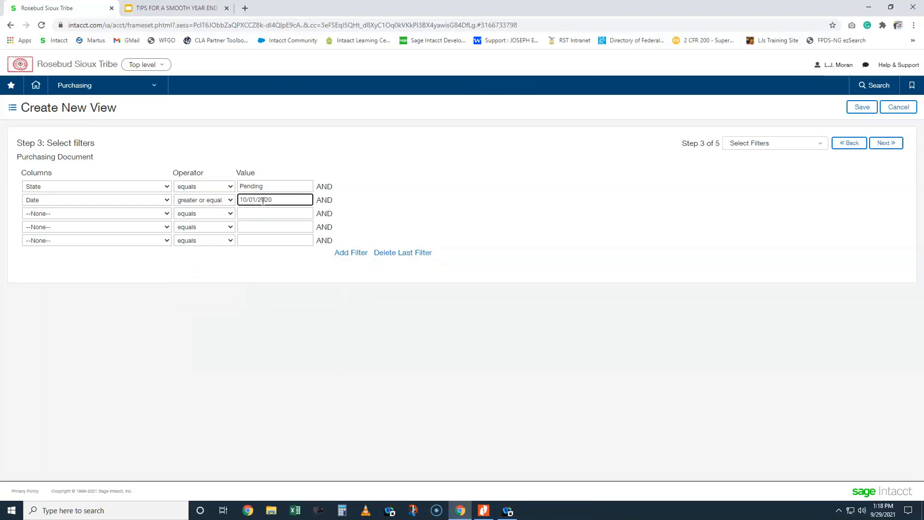
click(371, 177)
Step: Define the view's third filter as Date less or equal to 9/30/2021 and continue to the sort settings
click(69, 212)
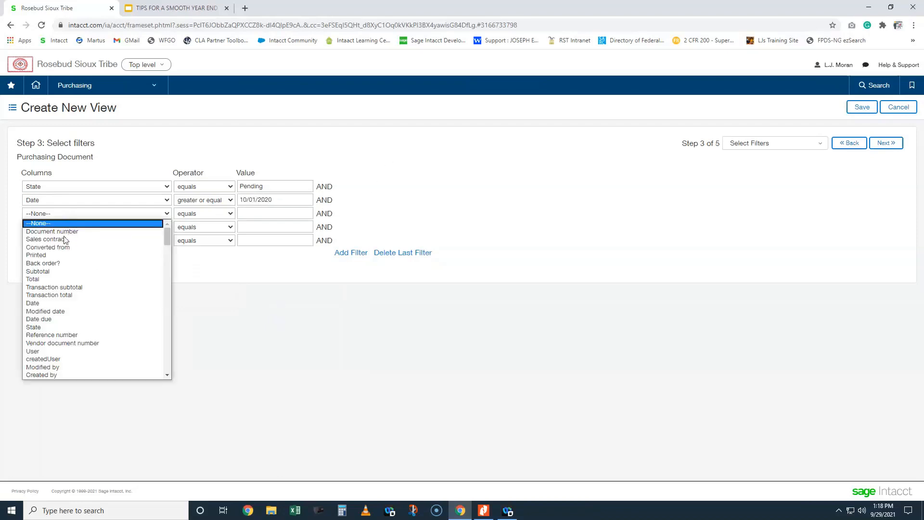
click(35, 303)
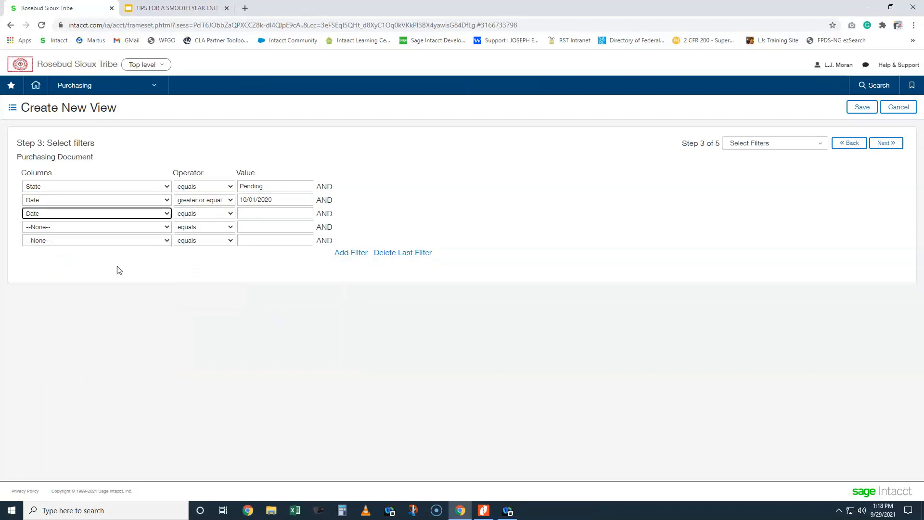
click(200, 213)
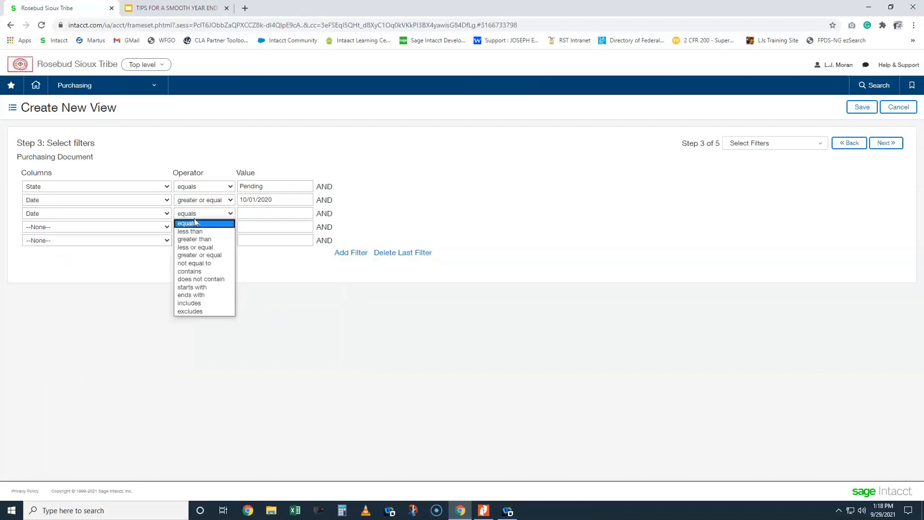
click(211, 247)
click(274, 214)
text(9/30/2021)
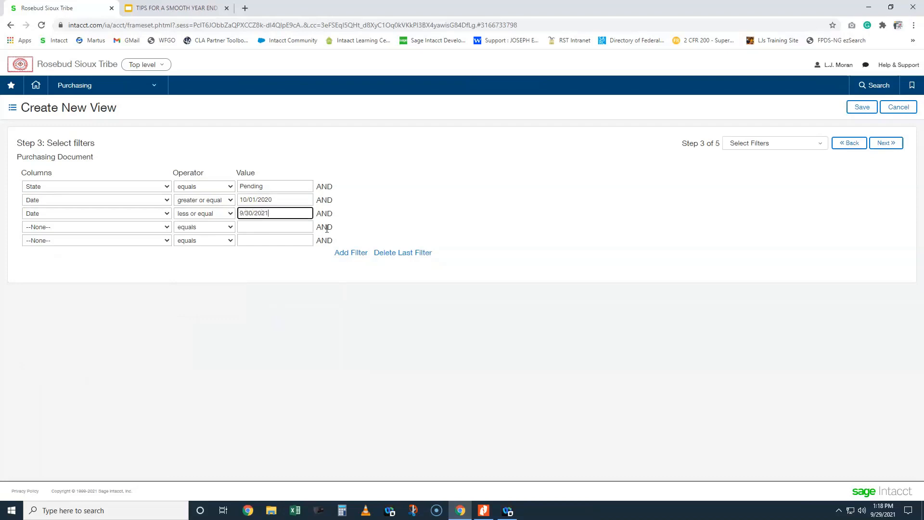
click(514, 231)
click(886, 143)
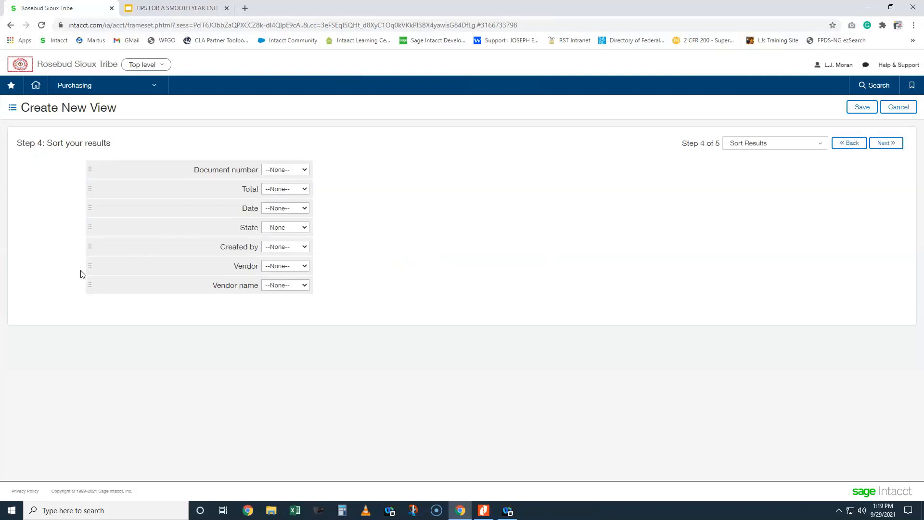
Step: Sort the view by Vendor ascending first and Total ascending second, and continue to the view description settings
drag(128, 254, 113, 167)
click(283, 170)
click(291, 187)
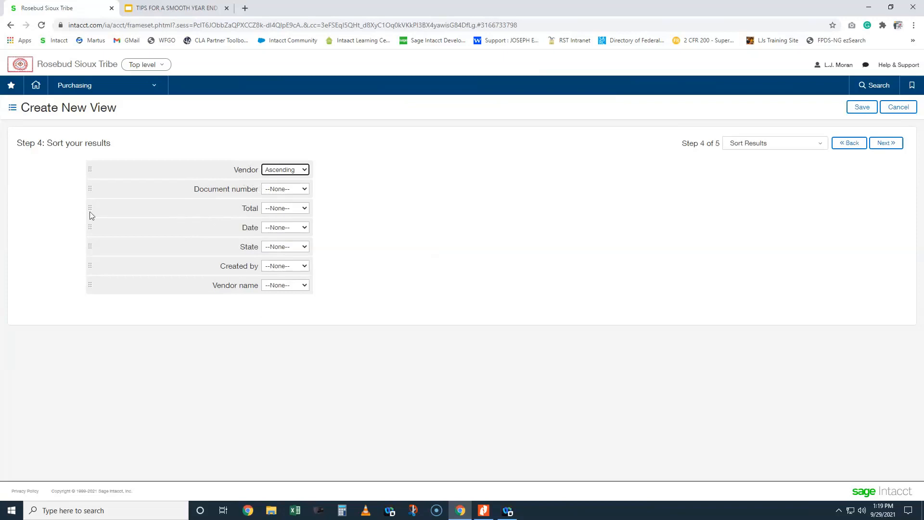
drag(124, 210, 121, 186)
click(287, 190)
click(295, 207)
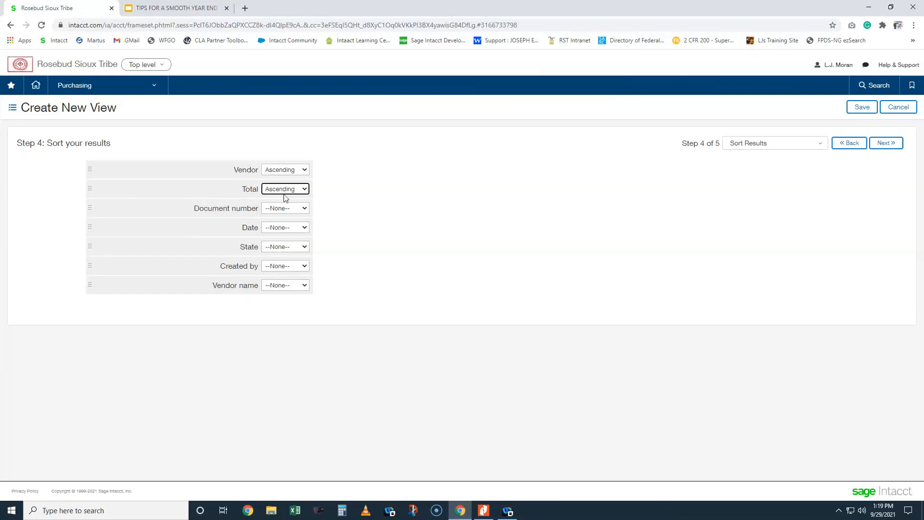
click(894, 146)
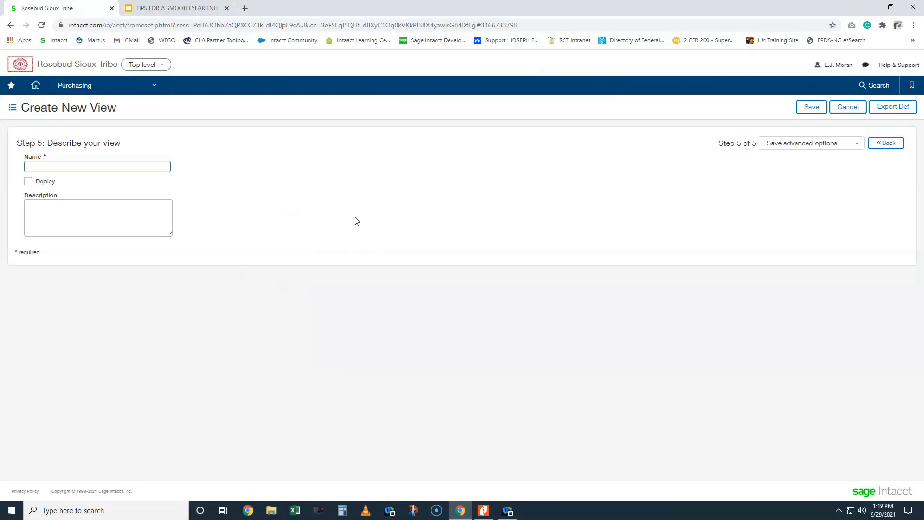
Step: Save the view under the name PR - Pending LJM and apply it to the standard purchase requisition list
text(PR - Pending LJM)
click(813, 107)
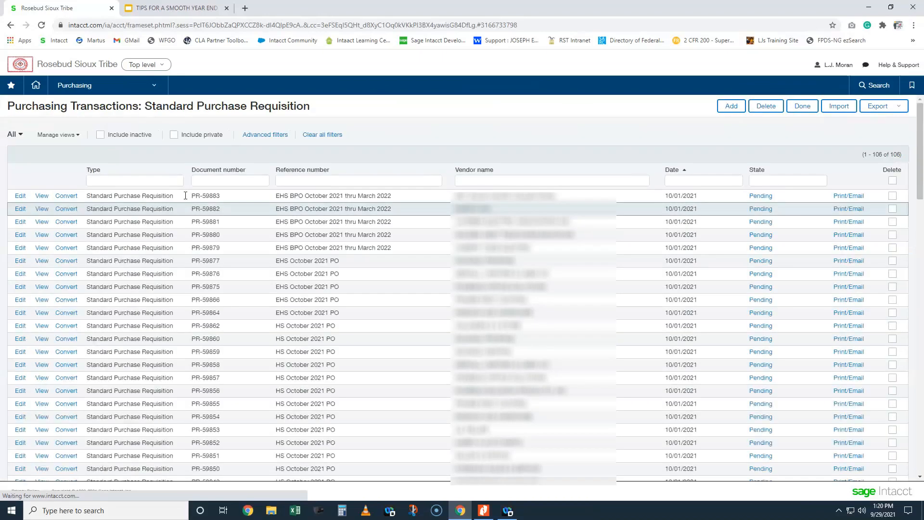
click(14, 135)
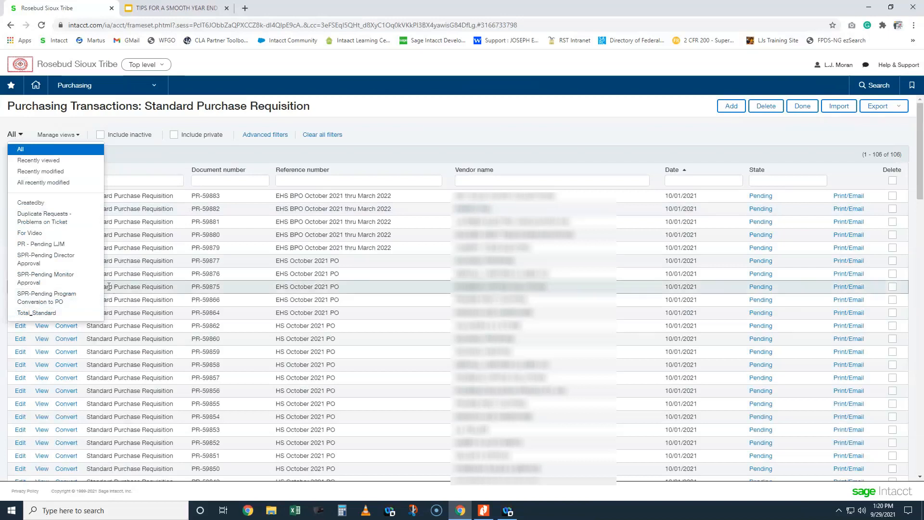
click(53, 244)
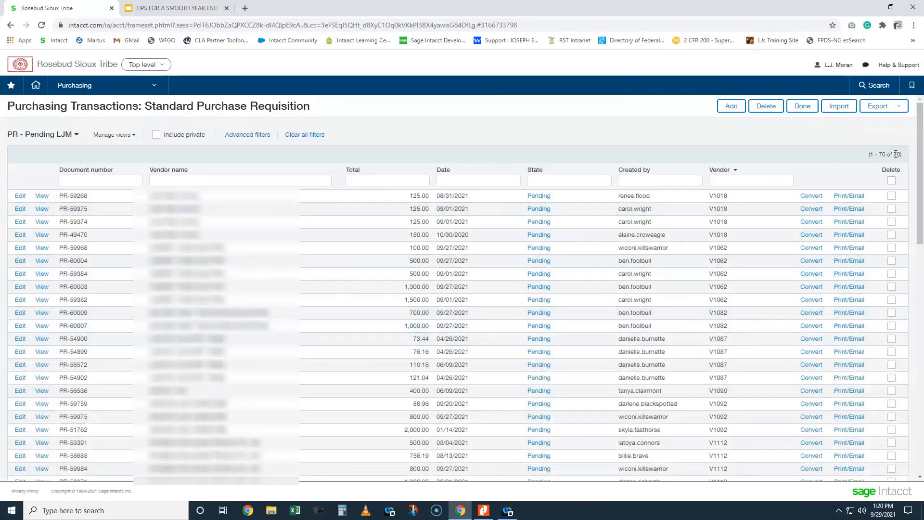
Step: Examine the view's record count and the vendor names, totals and dates of the first vendor's pending requisitions
drag(868, 154, 902, 154)
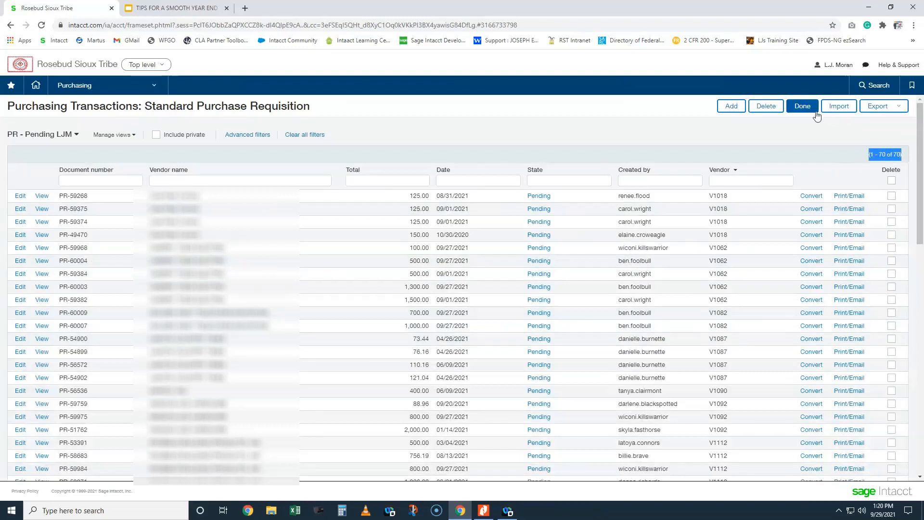
click(581, 178)
drag(580, 179, 193, 195)
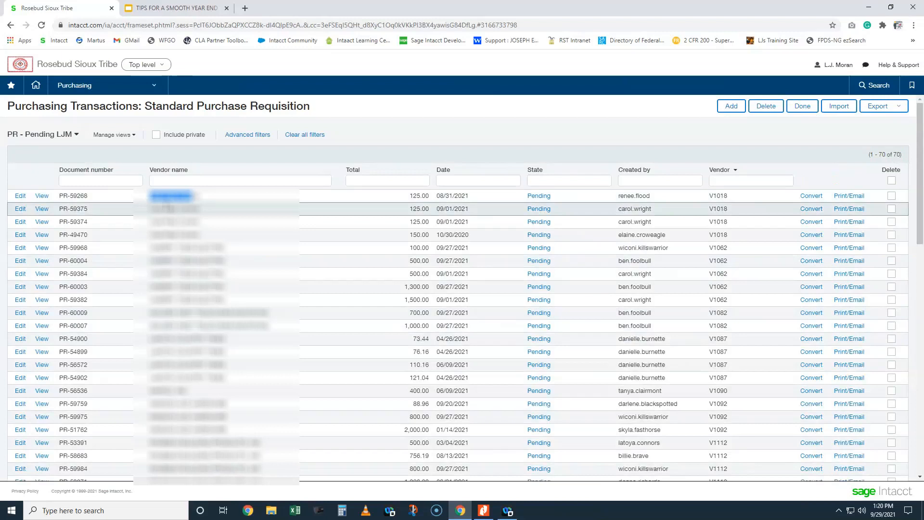
click(294, 197)
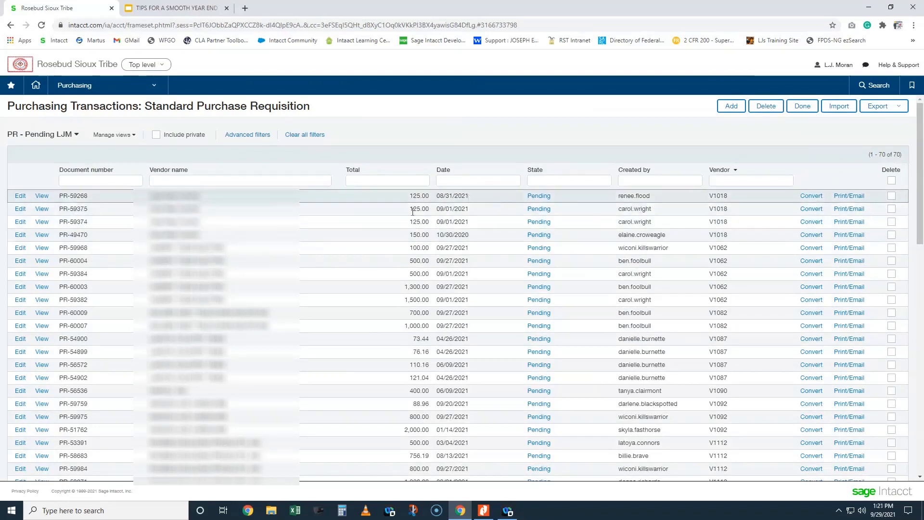
drag(409, 196, 478, 194)
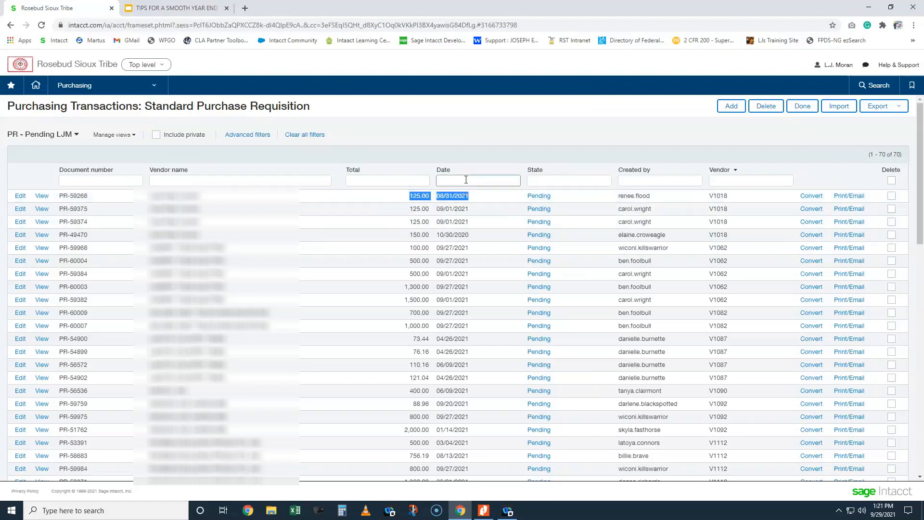
drag(404, 235, 478, 239)
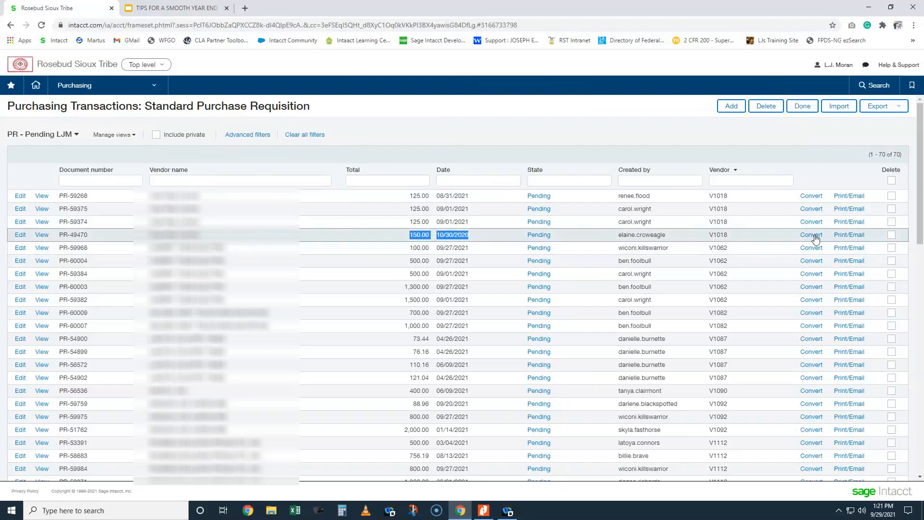
mouse_move(815, 238)
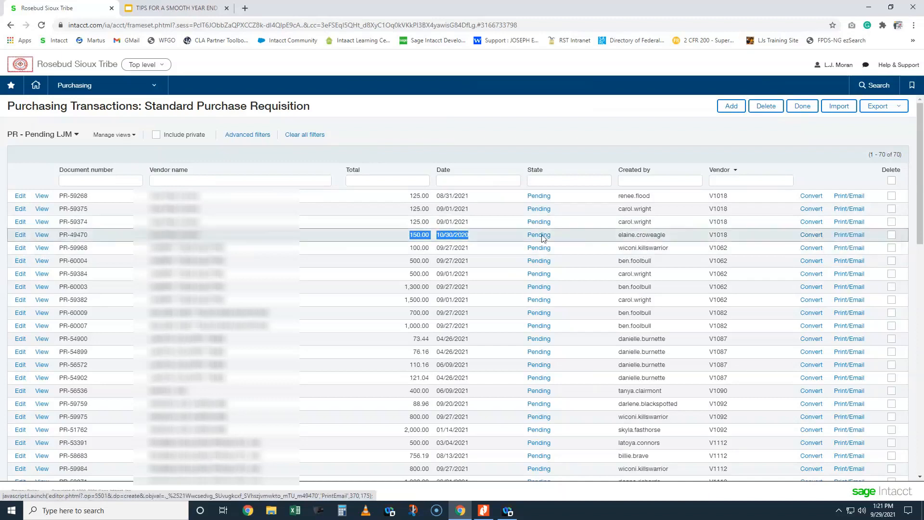
click(494, 237)
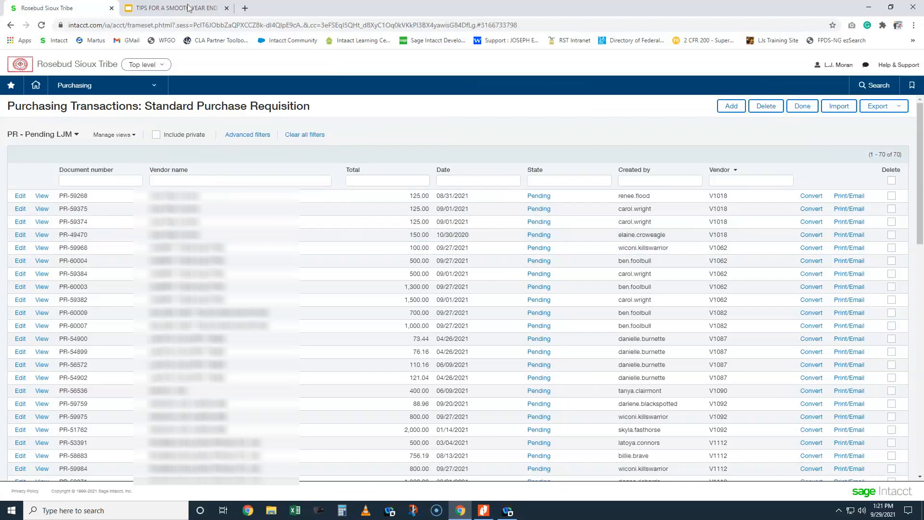
Step: Switch to the year-end transition presentation in Google Slides and present the purchase orders and contract service purchase orders slide
click(174, 15)
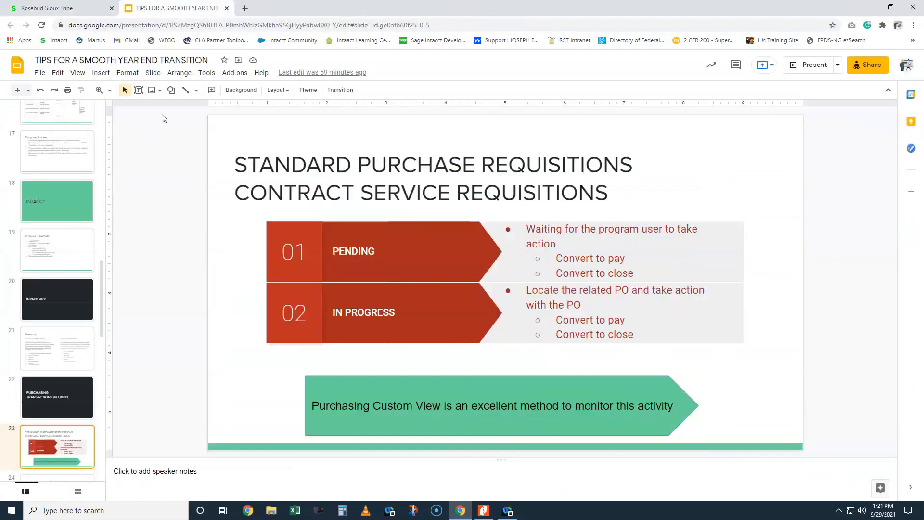
click(811, 71)
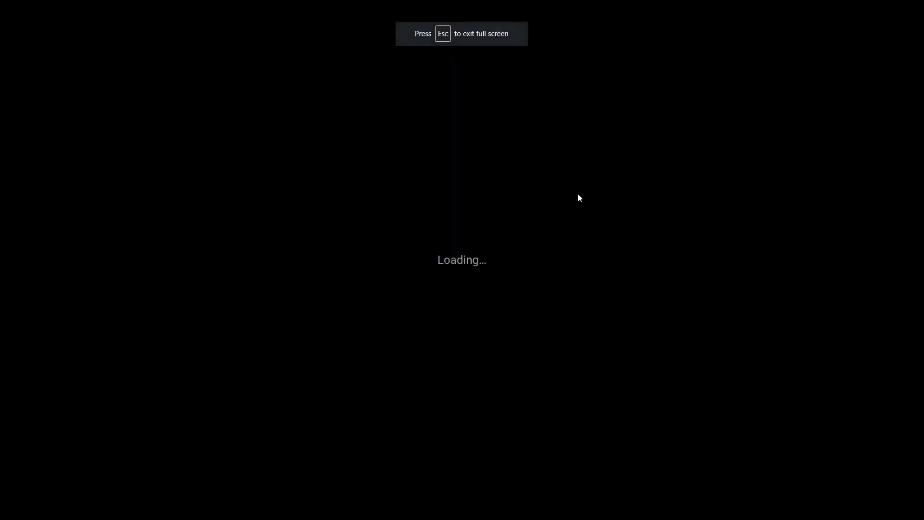
click(578, 193)
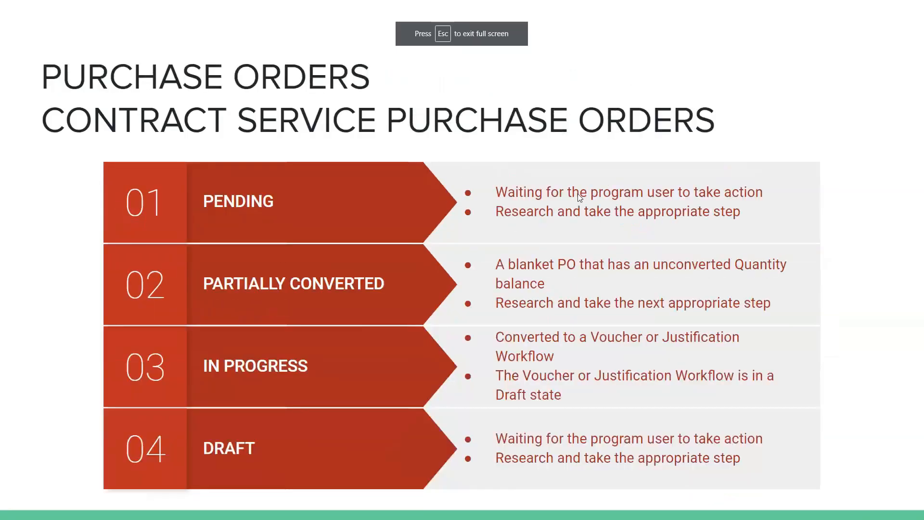
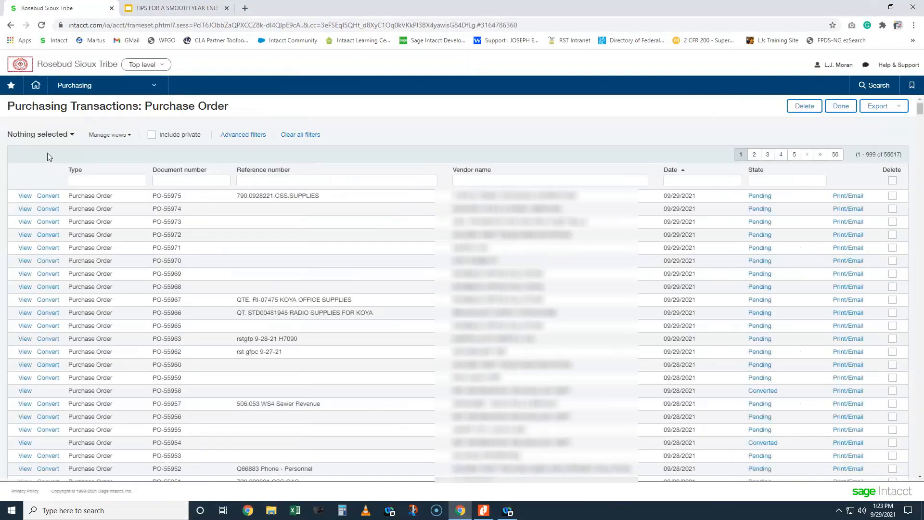
Step: Show the purchase order list with the All view and check its total number of records
click(36, 134)
click(21, 148)
click(22, 137)
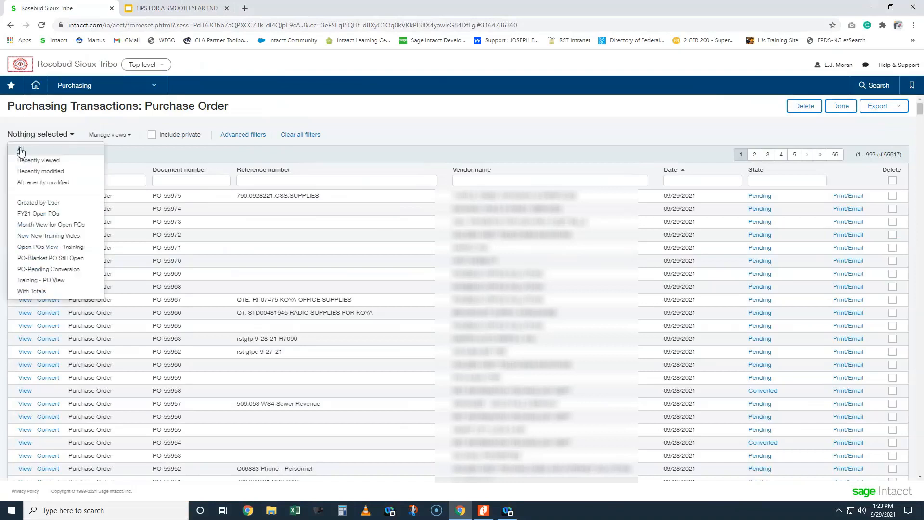
click(21, 150)
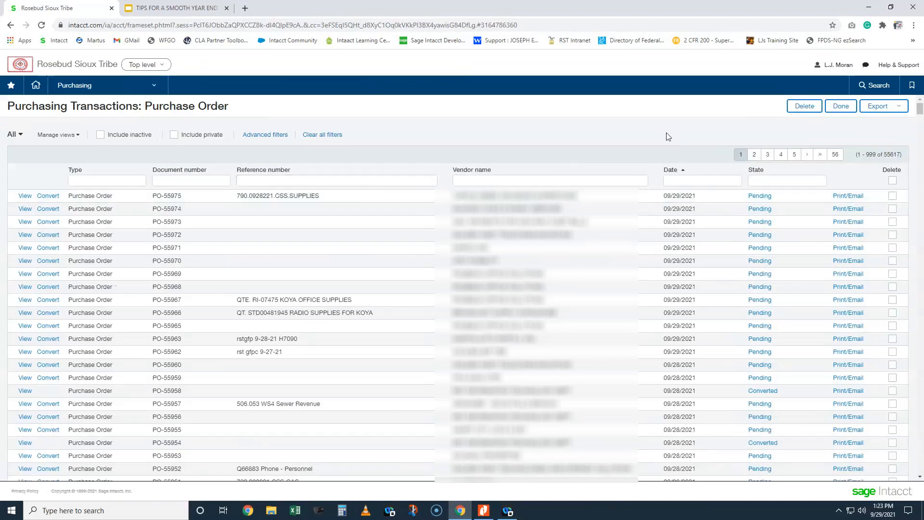
drag(883, 154, 902, 155)
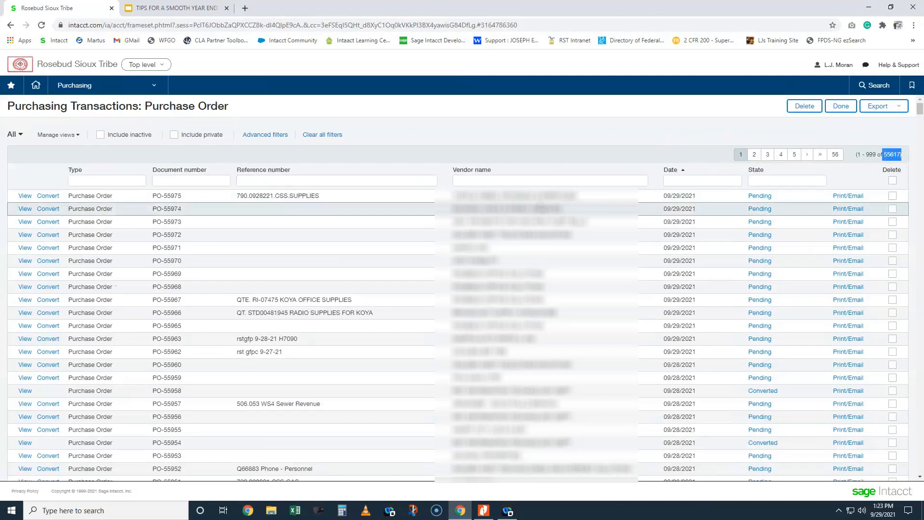
click(542, 142)
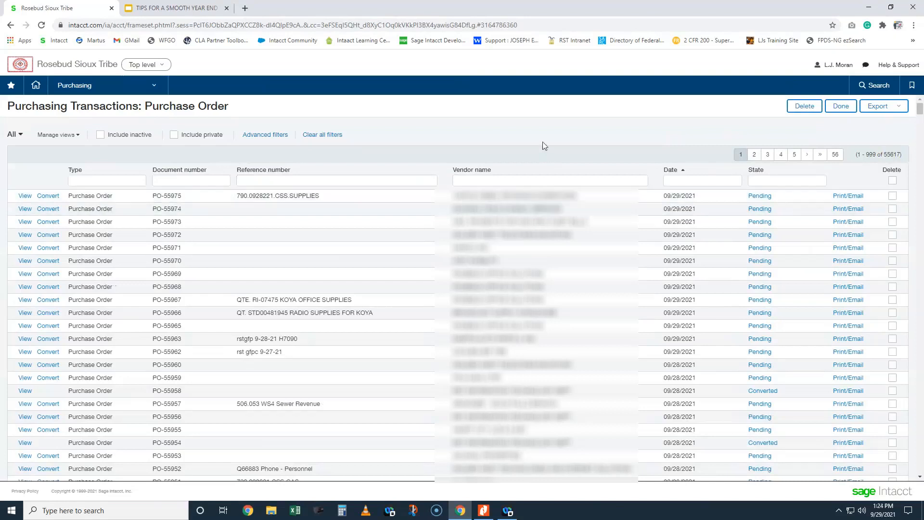
Step: Check the purchase order states on the Google Slides slide, return to Sage Intacct and filter the purchase orders by State "in progress"
click(185, 7)
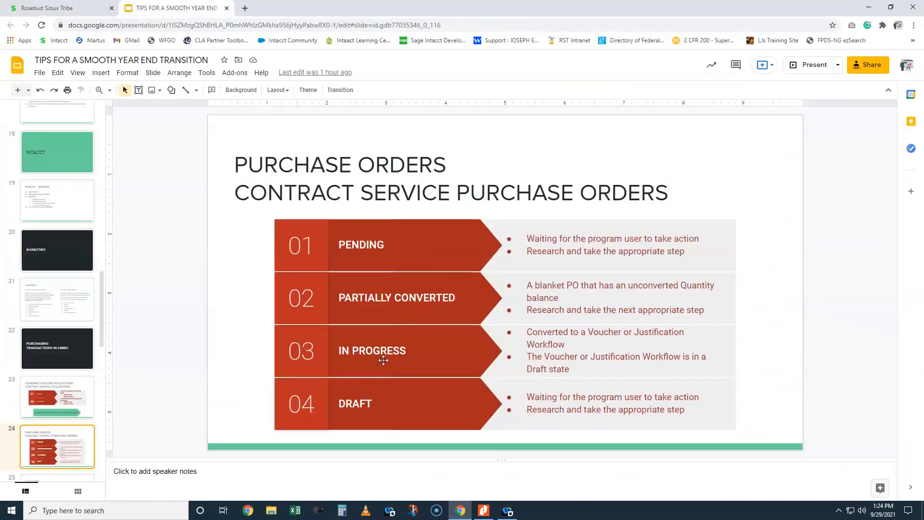
click(65, 9)
click(785, 181)
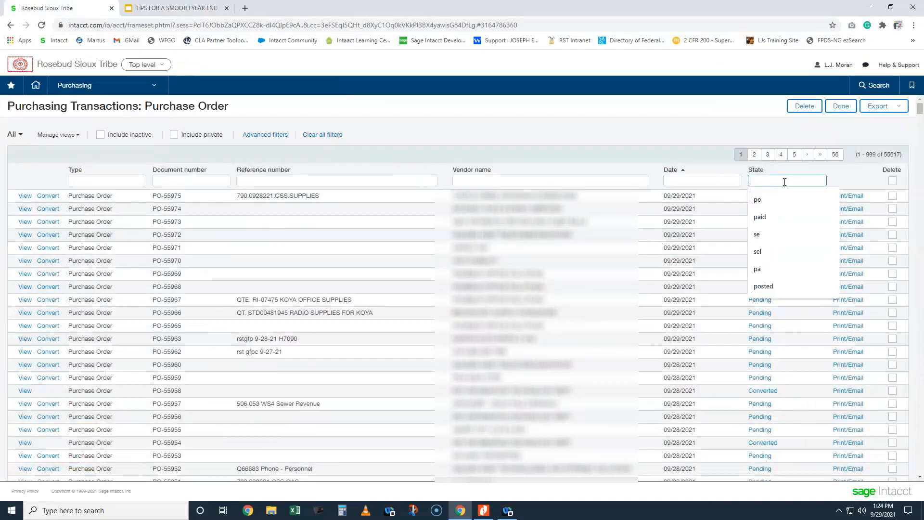
text(in progress)
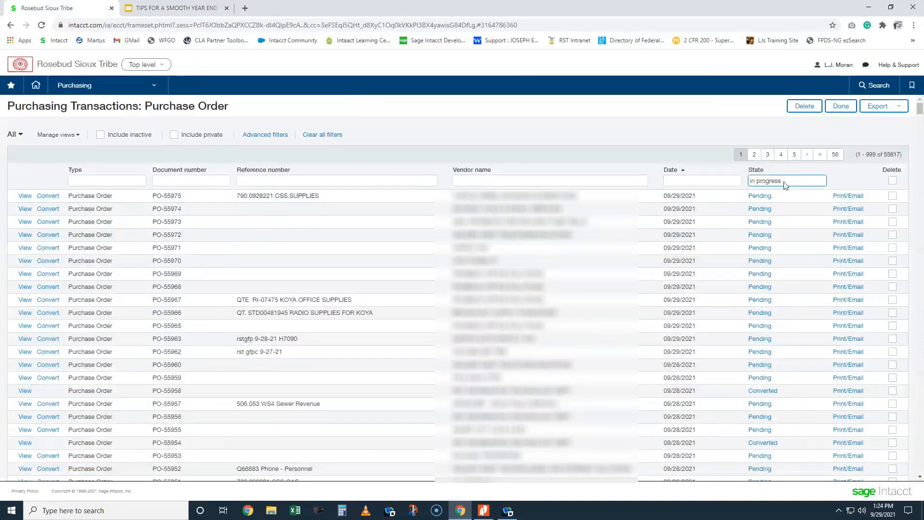
key(Return)
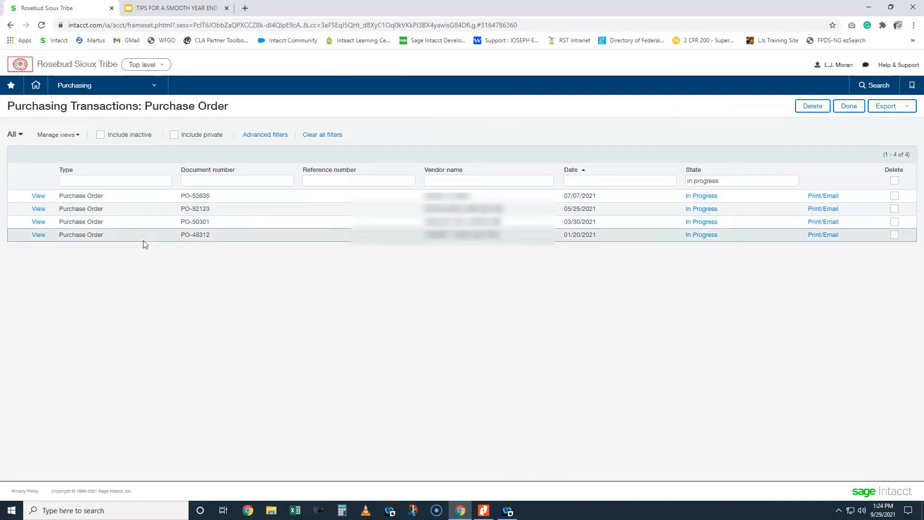
Step: Open the history of the In Progress purchase order dated 01/20/2021 and examine the dates of its related transactions
click(36, 236)
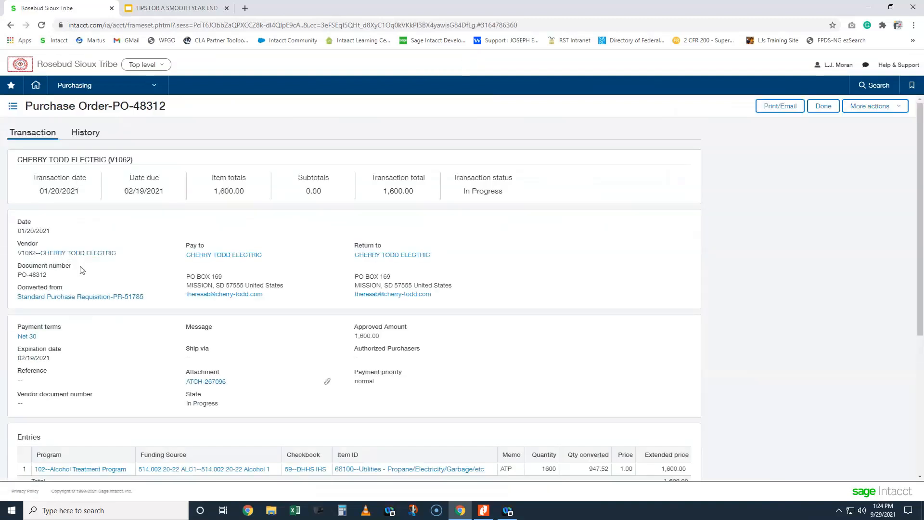
click(93, 137)
scroll(305, 258, down, 2)
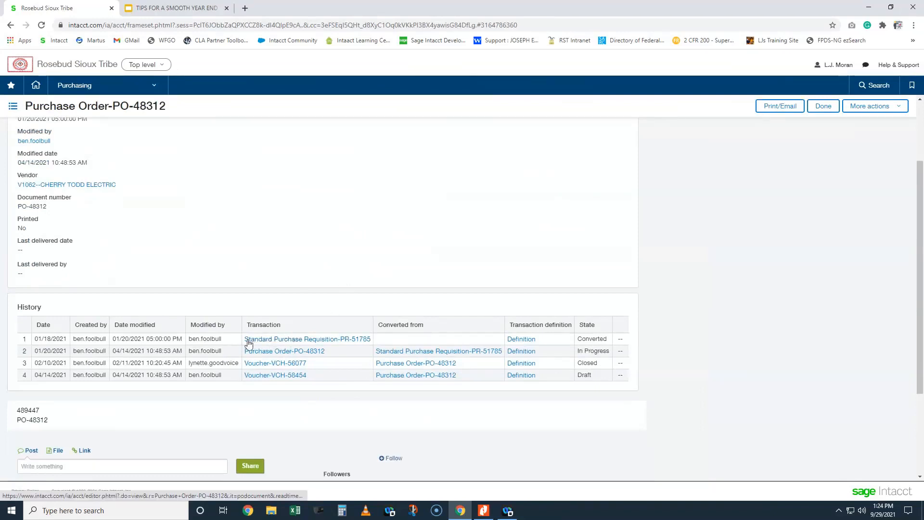
drag(33, 339, 53, 342)
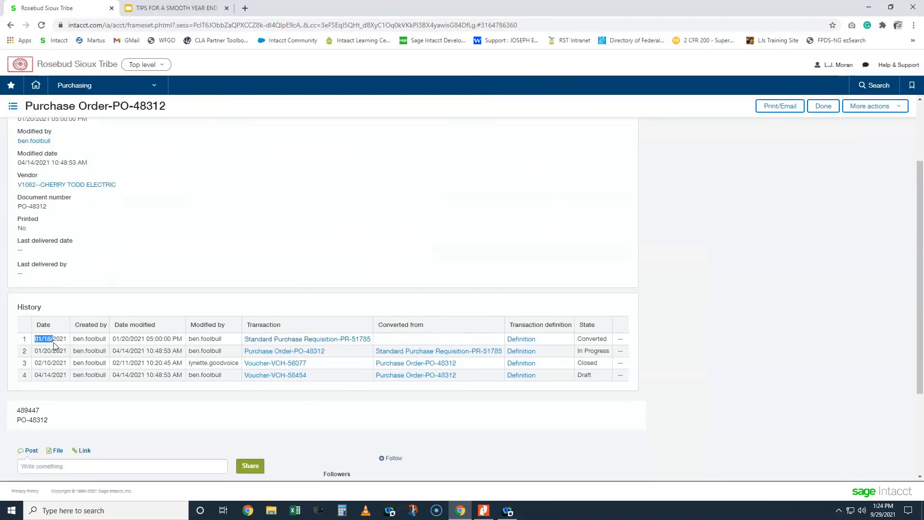
click(38, 349)
drag(37, 349, 85, 351)
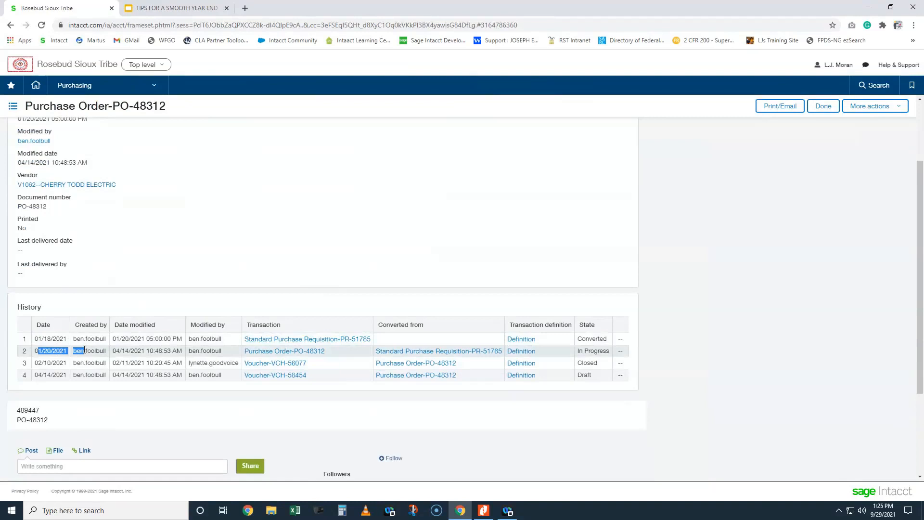
click(103, 370)
drag(39, 363, 59, 363)
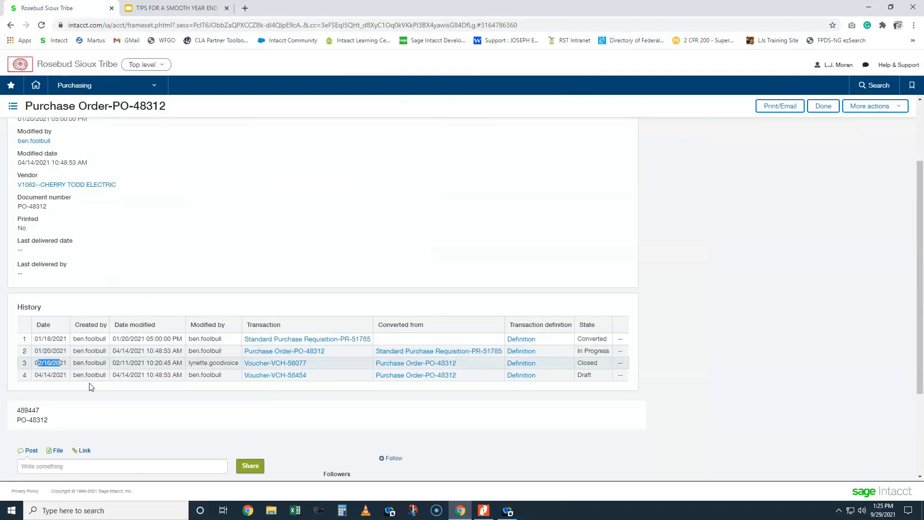
drag(42, 375, 51, 375)
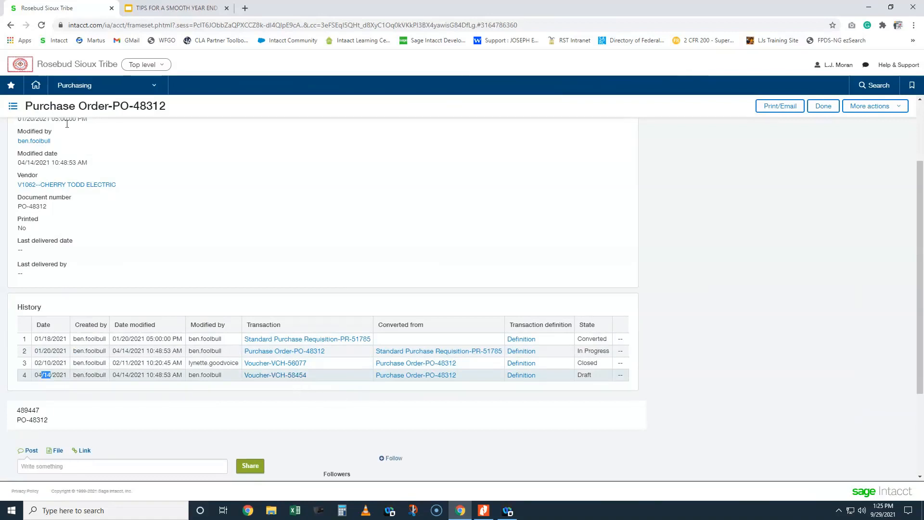
Step: Open the draft voucher dated 04/14/2021 from the purchase order's history and expand it to full size
scroll(211, 245, up, 1)
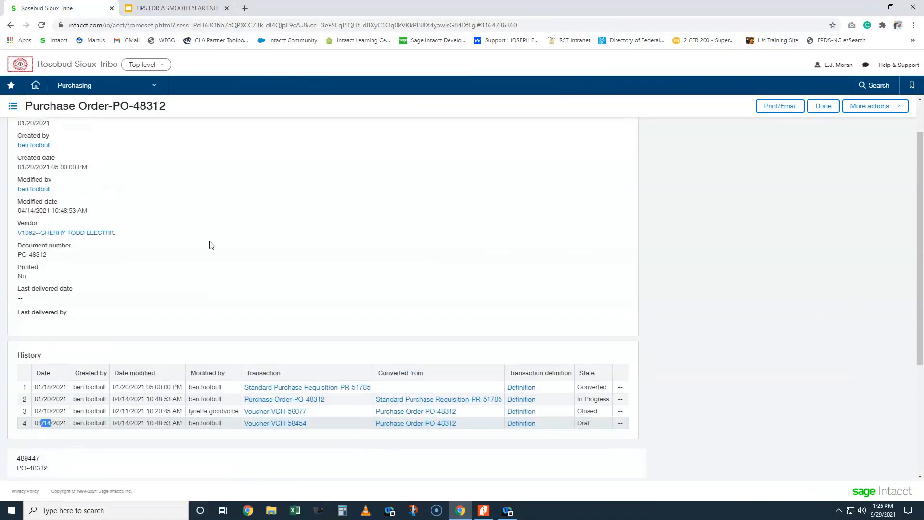
scroll(344, 375, up, 1)
scroll(294, 381, down, 2)
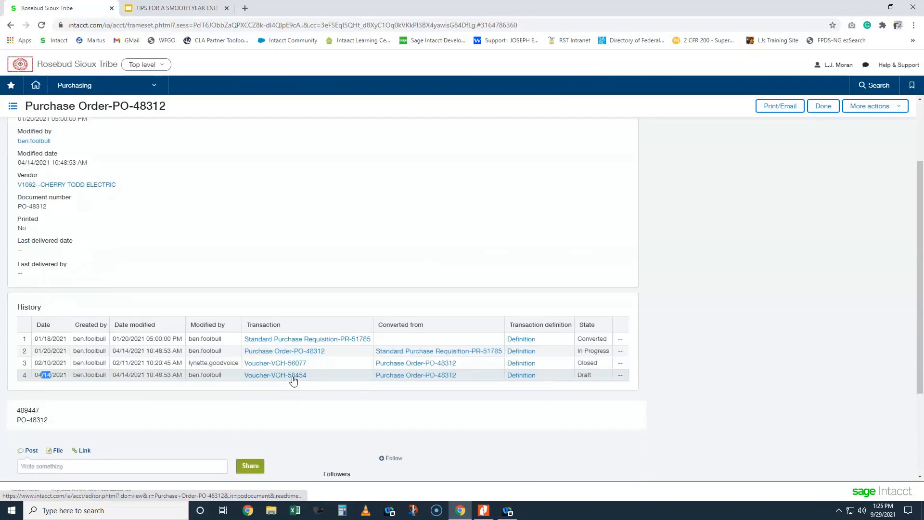
click(293, 375)
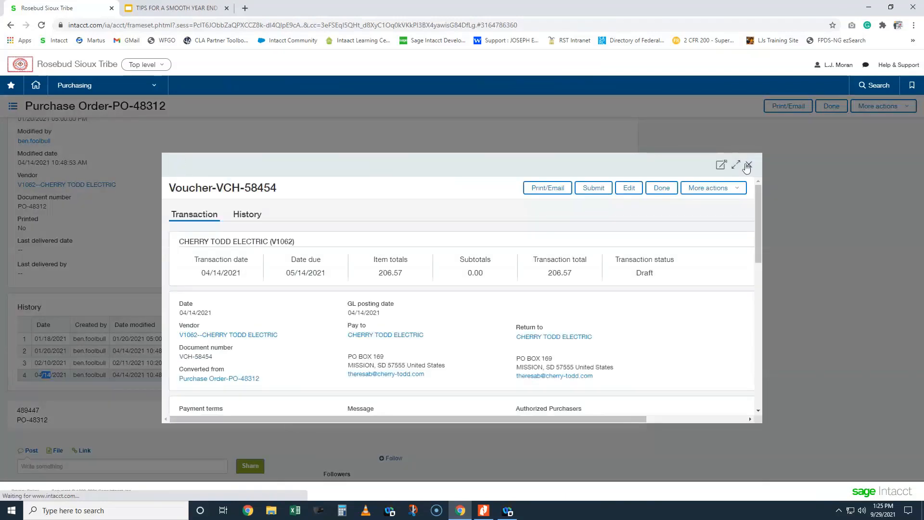
click(735, 165)
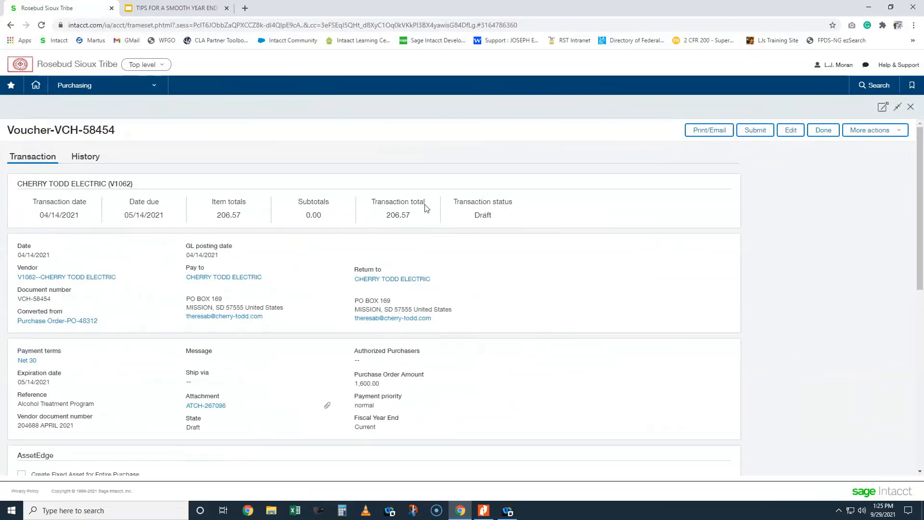
Step: Review the draft voucher's details and highlight its vendor document number
scroll(329, 224, down, 2)
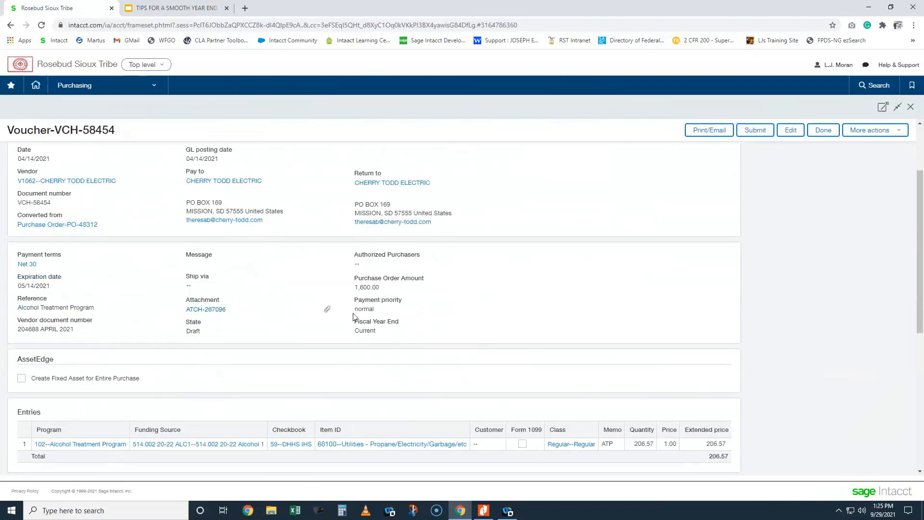
scroll(373, 307, up, 1)
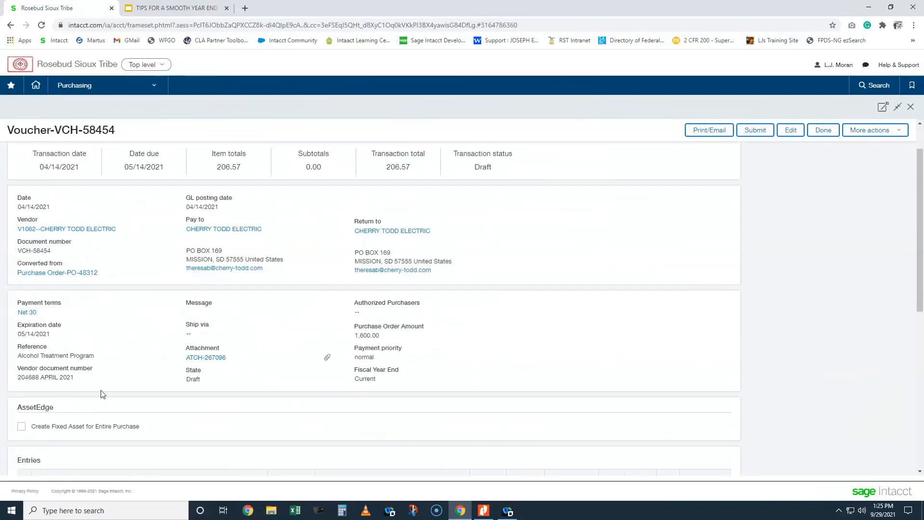
drag(74, 379, 17, 379)
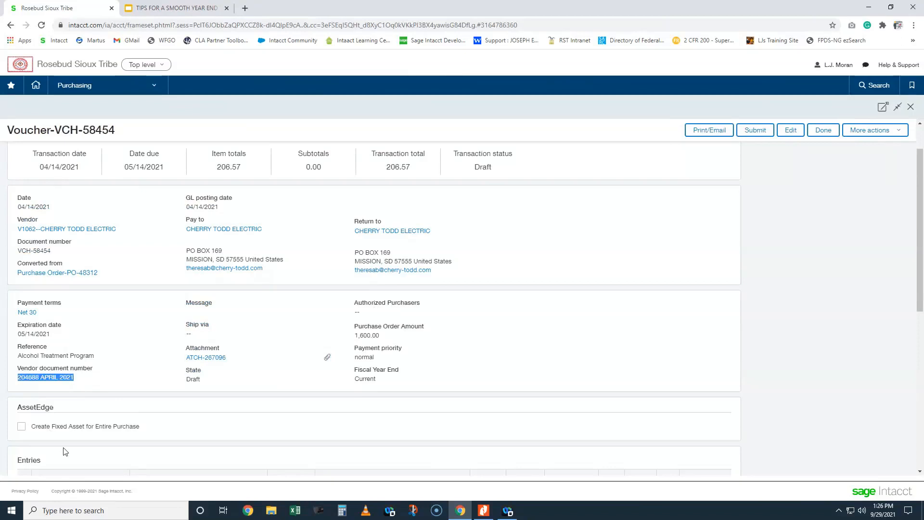
Step: Duplicate the Intacct browser tab and open the Reports Center in the copy
right_click(77, 12)
click(115, 63)
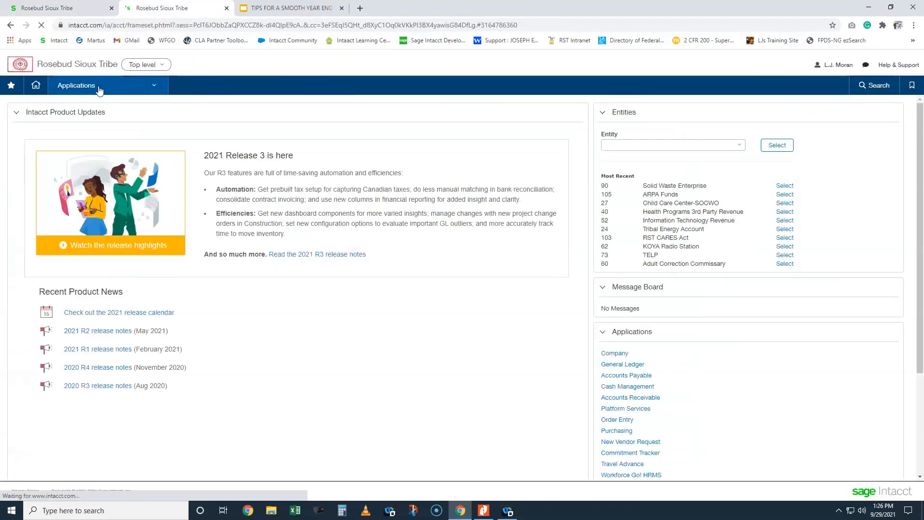
click(98, 87)
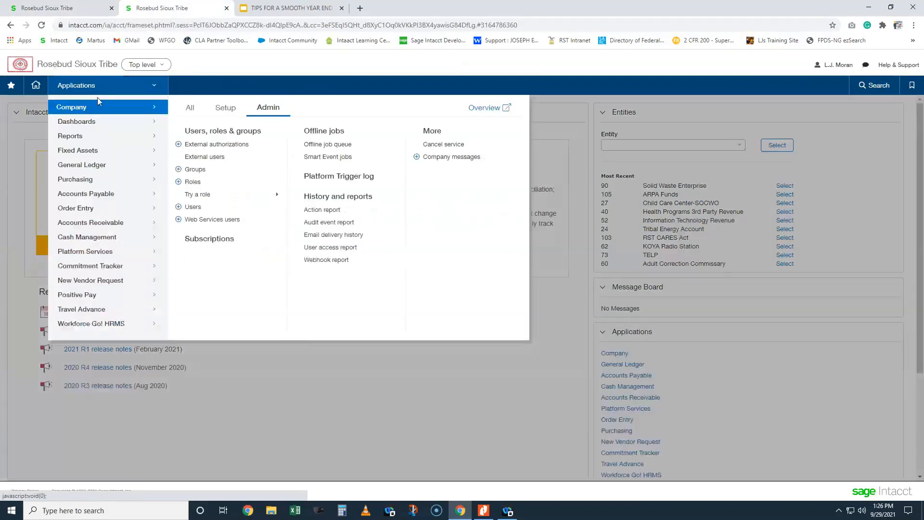
mouse_move(111, 143)
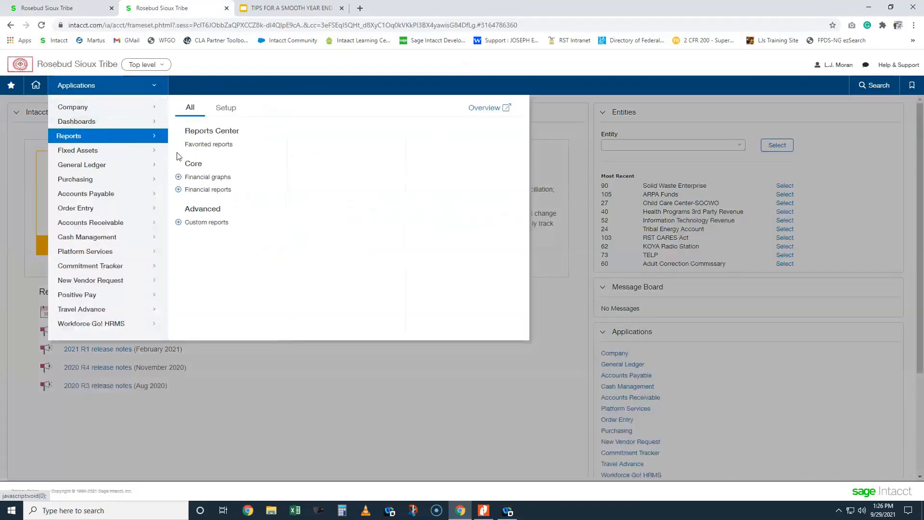
click(214, 132)
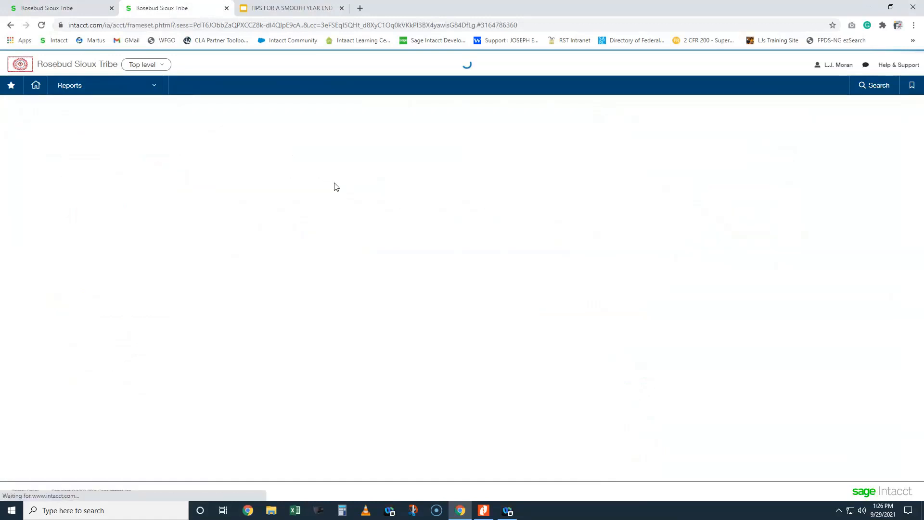
Step: Search all reports for "purchasing tr" and open the Purchasing Transaction Detail report
text(purchas)
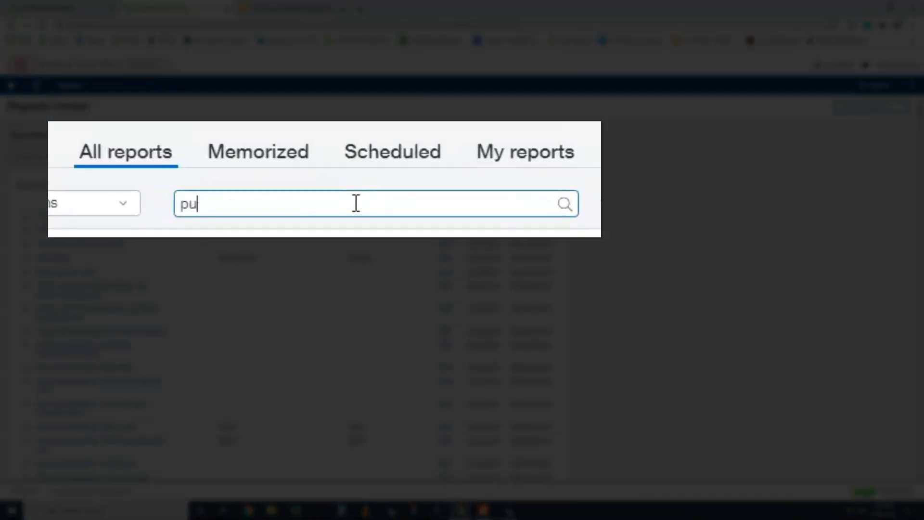
text(ing tr)
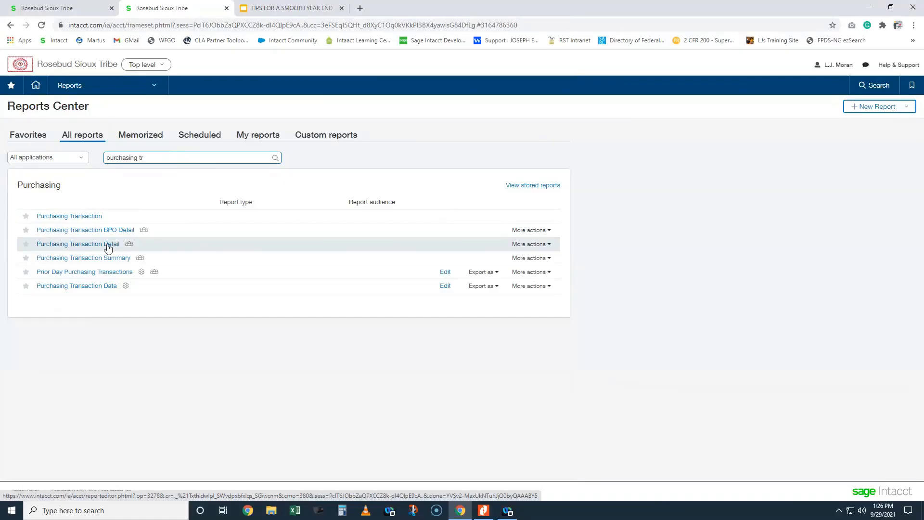
click(108, 247)
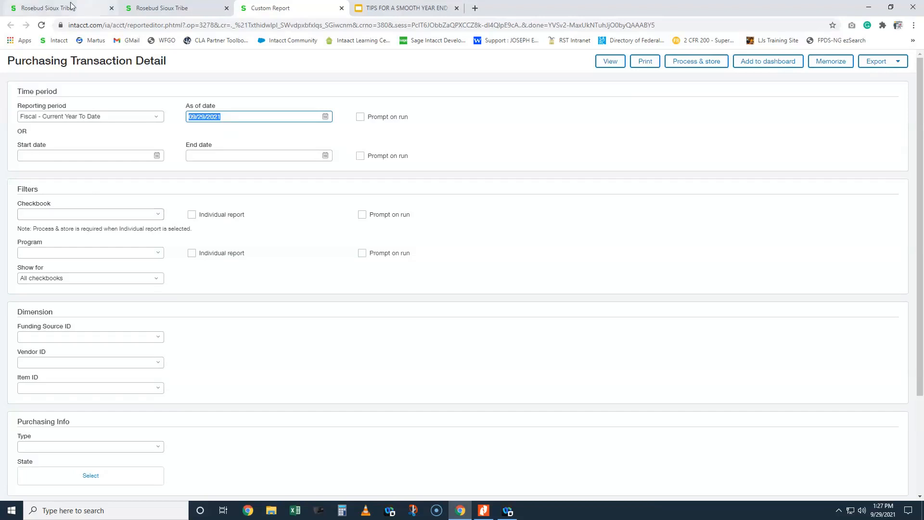
Step: Check the program, funding source and checkbook on the draft voucher's entry line, and return to the report settings
click(161, 10)
click(46, 13)
scroll(156, 349, down, 2)
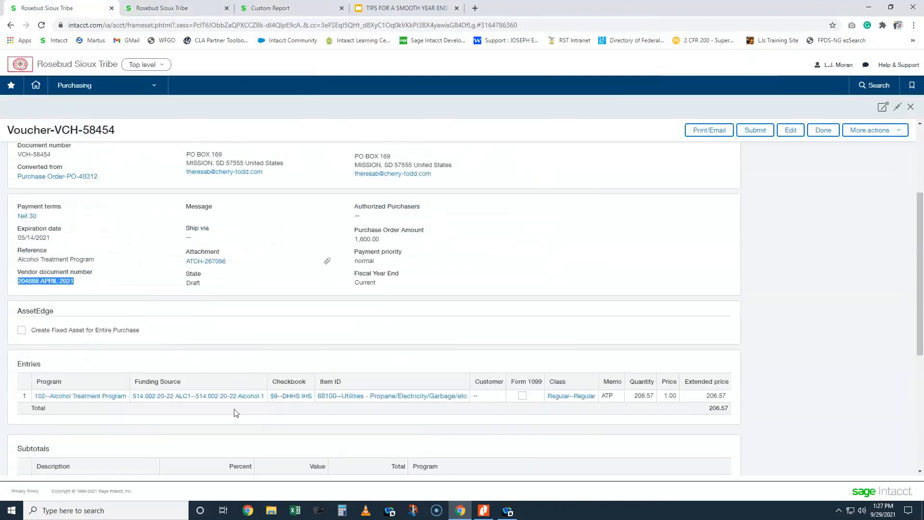
click(269, 9)
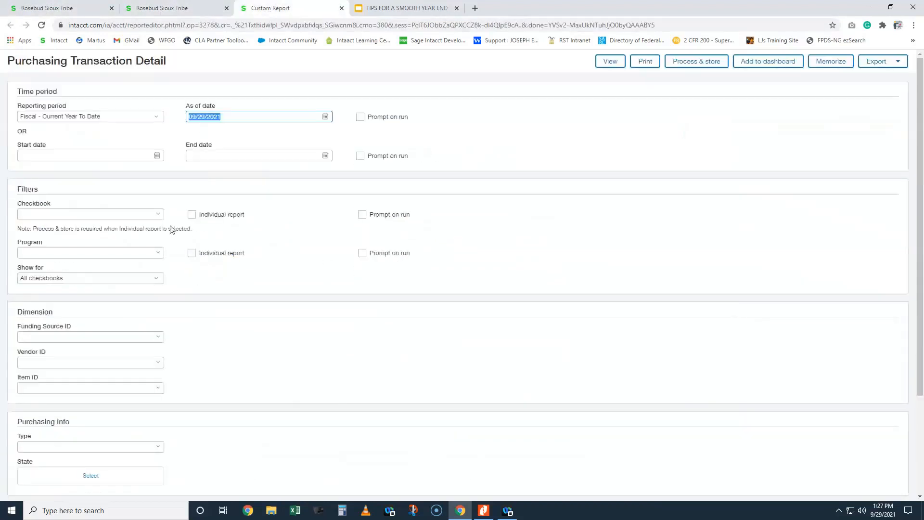
Step: Filter the report by Checkbook 59--DHHS IHS and Program 102--Alcohol Treatment Program
click(118, 215)
text(59)
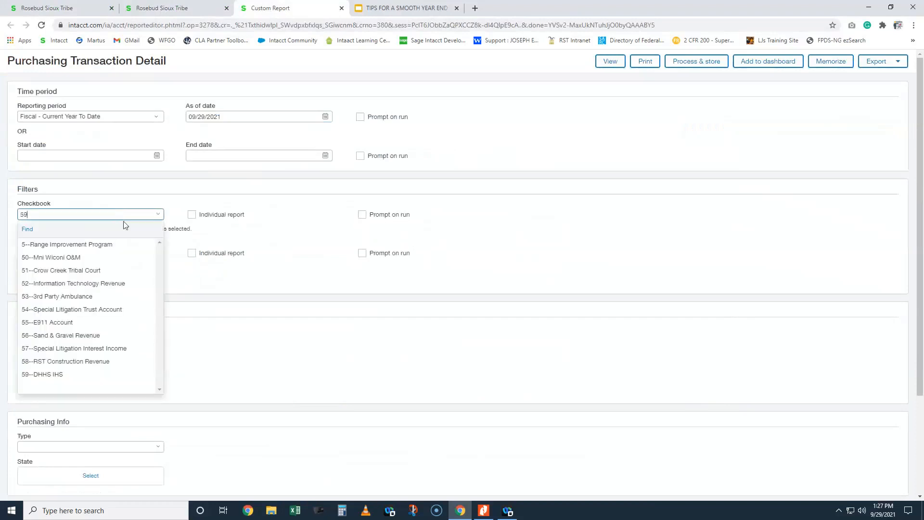
click(108, 240)
click(91, 215)
click(91, 214)
click(79, 244)
click(61, 252)
text(102)
click(68, 281)
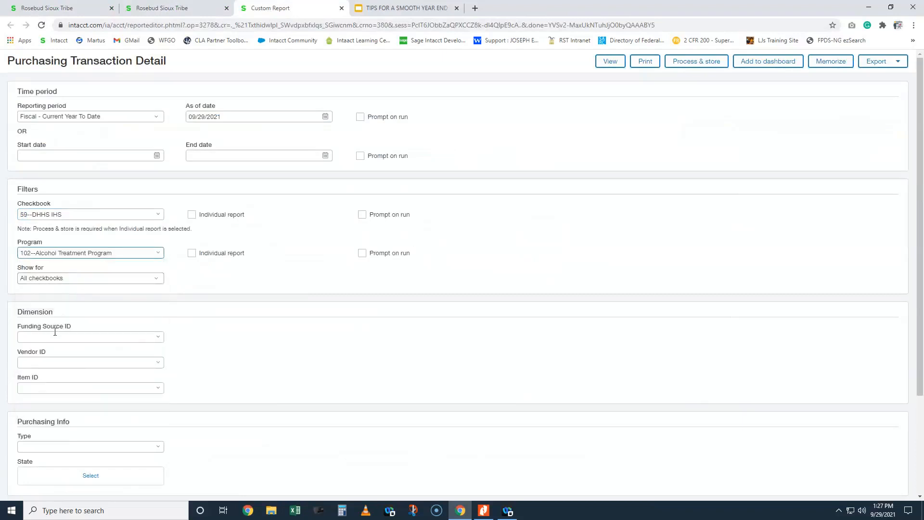
Step: Set the report's Funding Source ID to 514.002 20-22 ALC1 as on the voucher and its Vendor ID to CHERRY TODD ELECTRIC
click(49, 8)
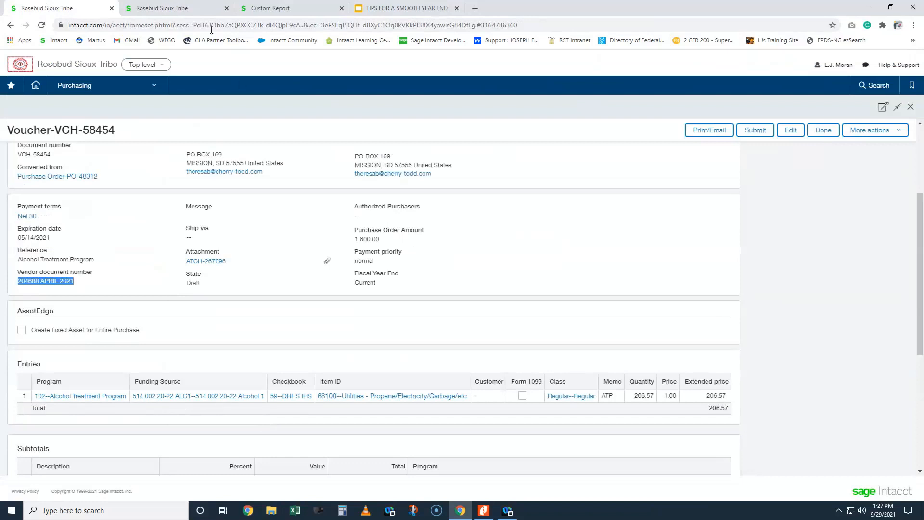
click(282, 9)
click(111, 336)
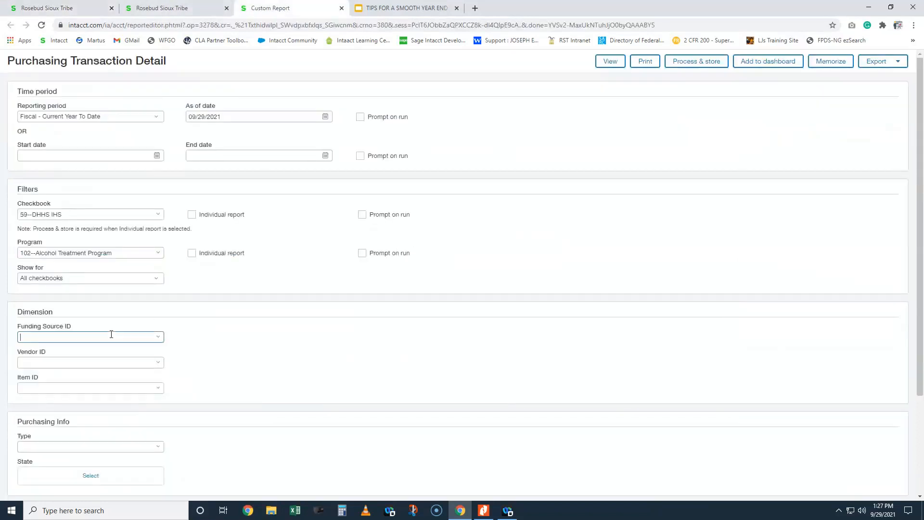
text(514.002)
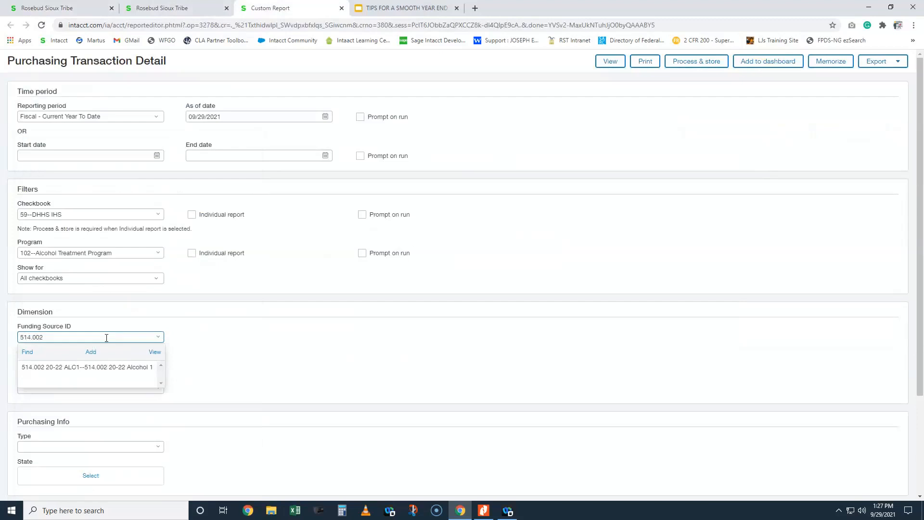
click(48, 367)
click(48, 363)
text(cherr)
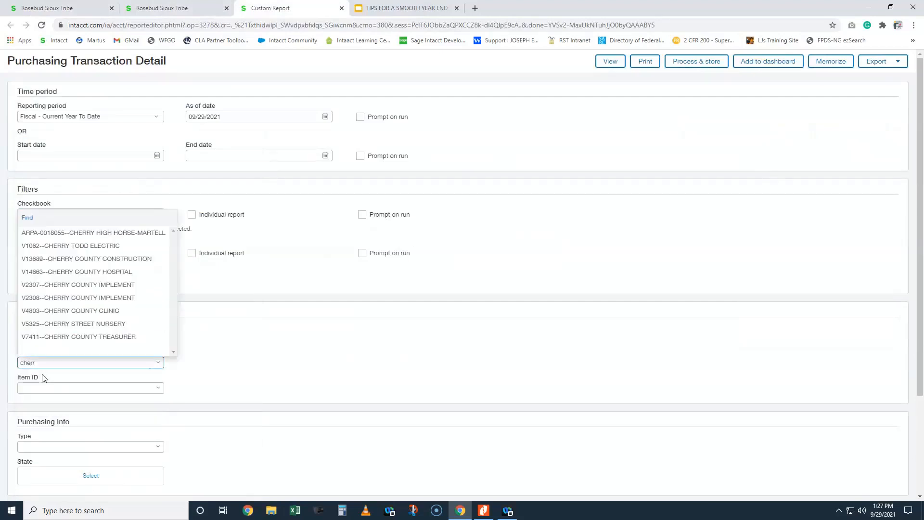
click(88, 246)
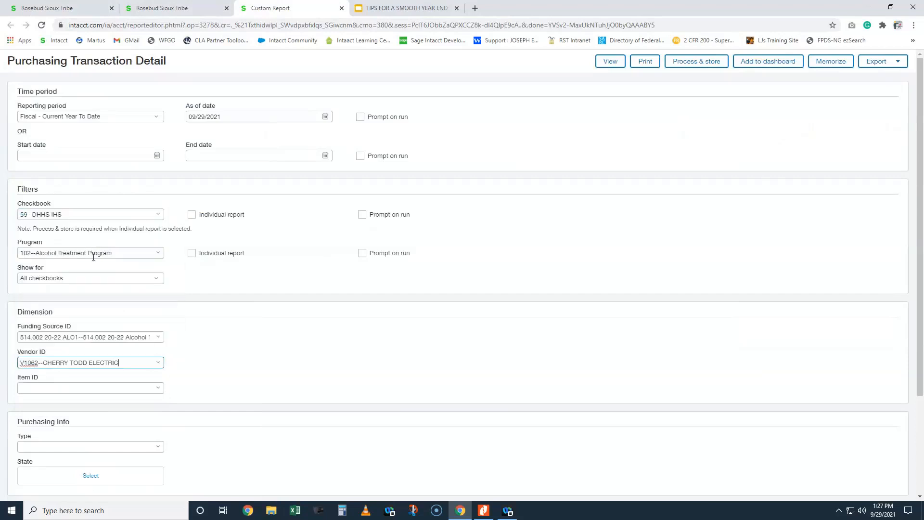
Step: Look up the item on the draft voucher and set the report's Item ID to 68100--Utilities - Propane/Electricity/Garbage/etc
click(55, 13)
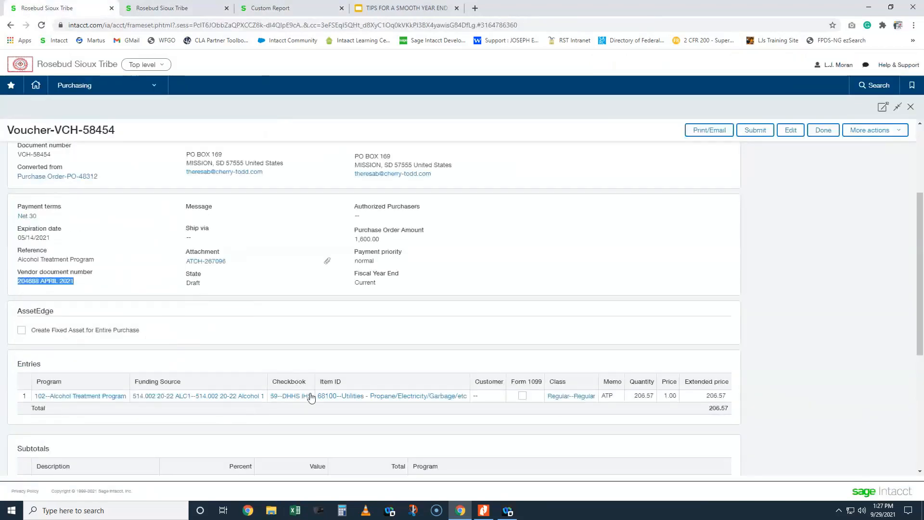
click(269, 8)
click(95, 388)
text(698)
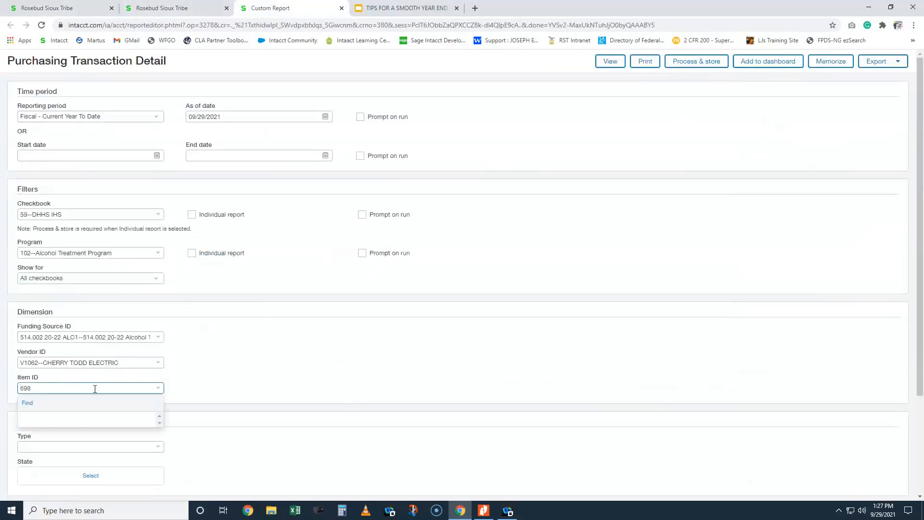
key(BackSpace)
key(BackSpace)
text(8100)
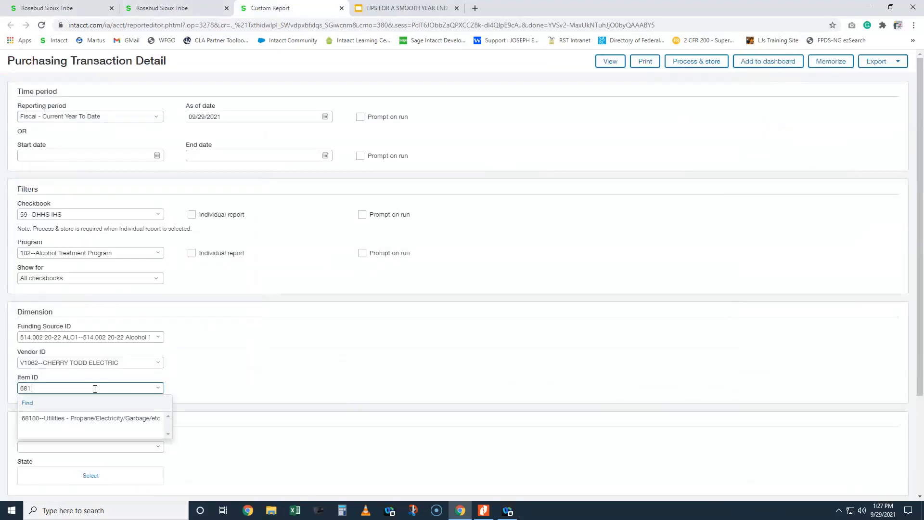
click(109, 422)
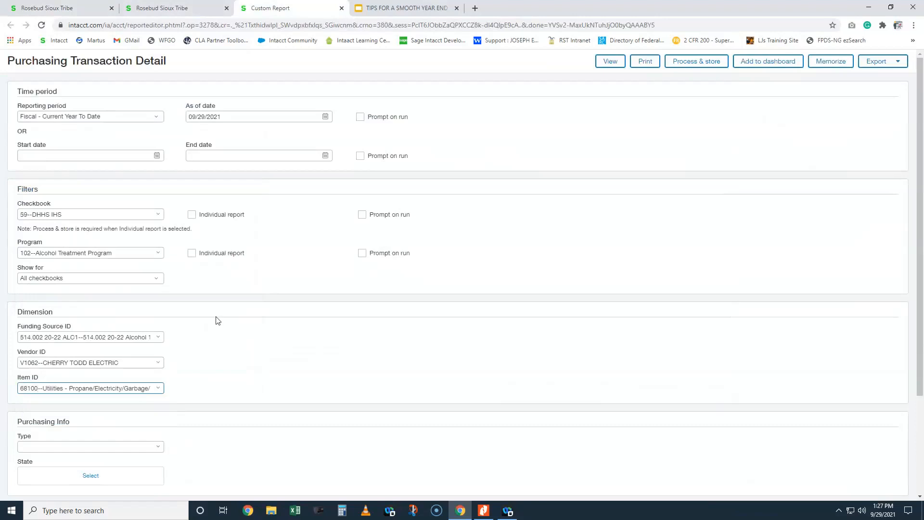
Step: Limit the report to Voucher transactions in the Closed state and view it
scroll(216, 320, down, 3)
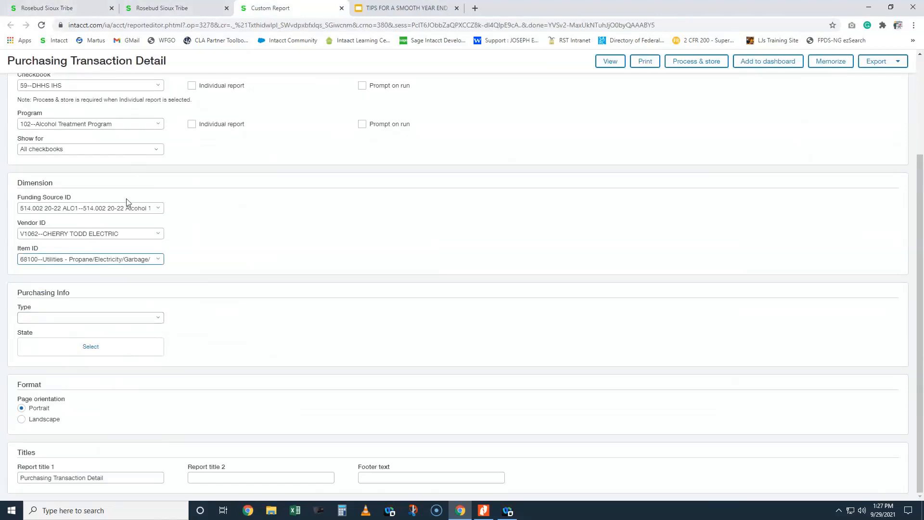
click(65, 320)
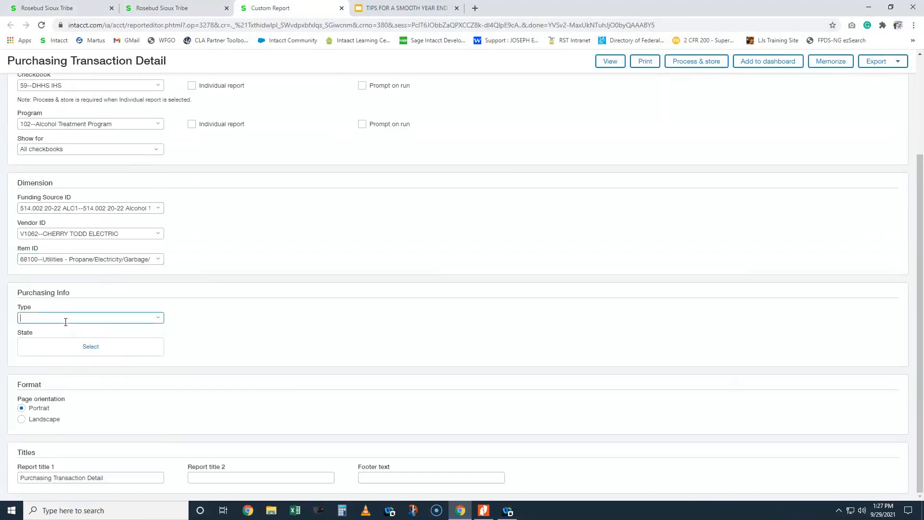
text(V)
click(51, 349)
click(90, 351)
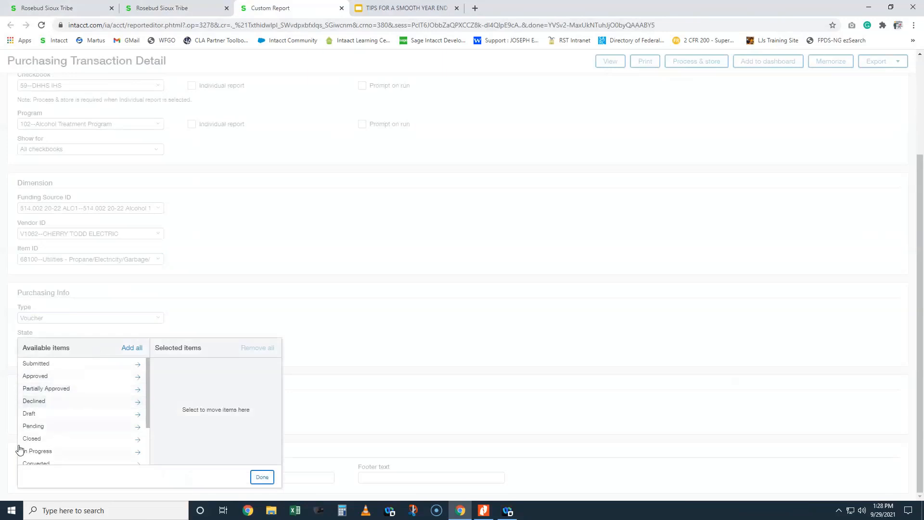
click(41, 440)
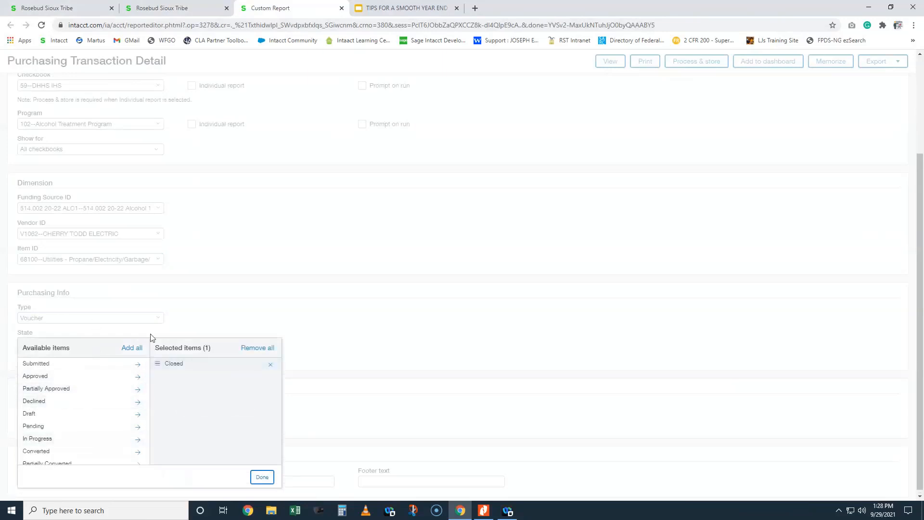
click(262, 477)
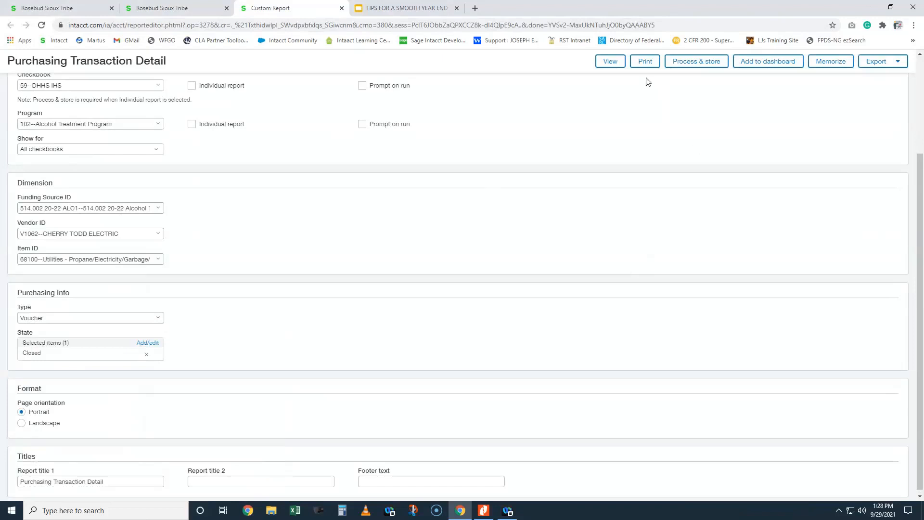
click(621, 63)
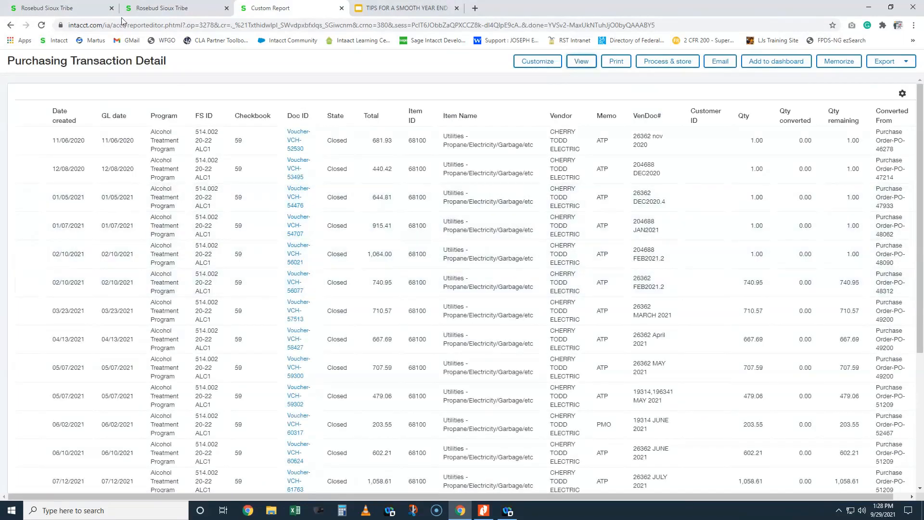
Step: Check the draft voucher's extended price and search the closed voucher report for the amount 206.57
click(63, 9)
drag(706, 395, 726, 396)
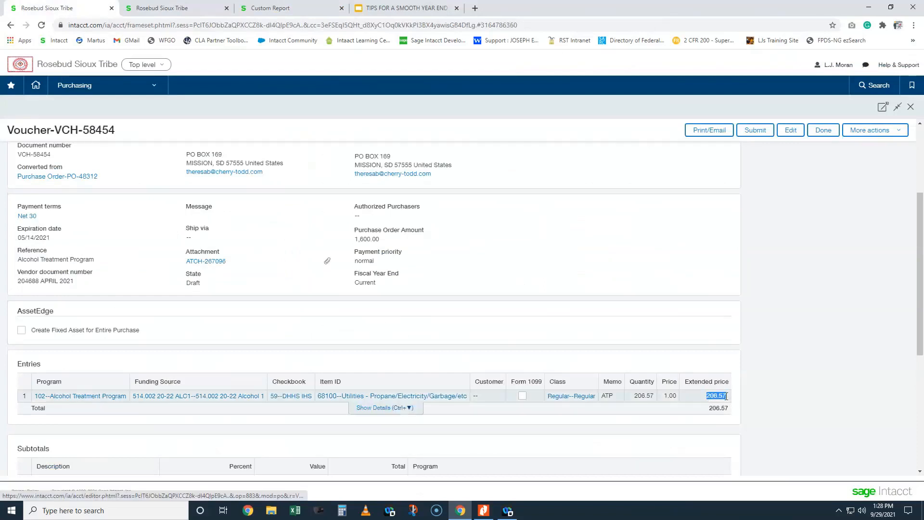
click(273, 9)
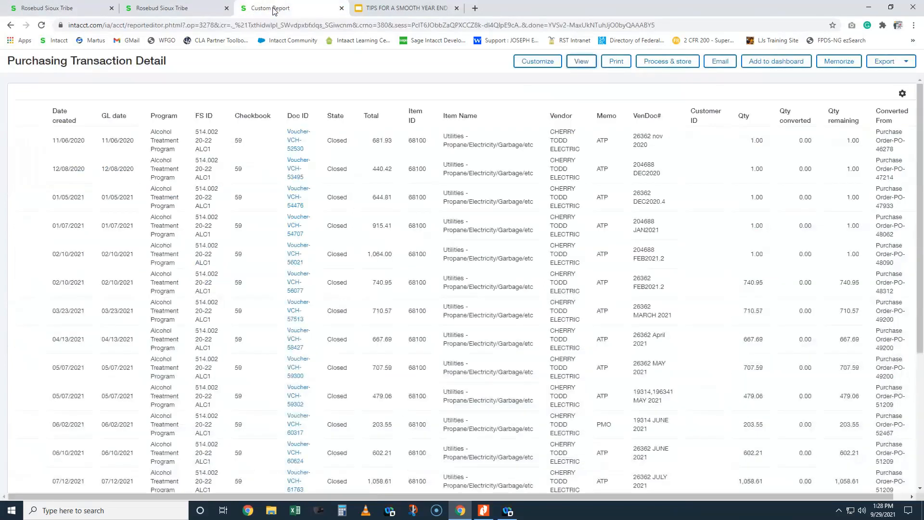
scroll(519, 269, down, 5)
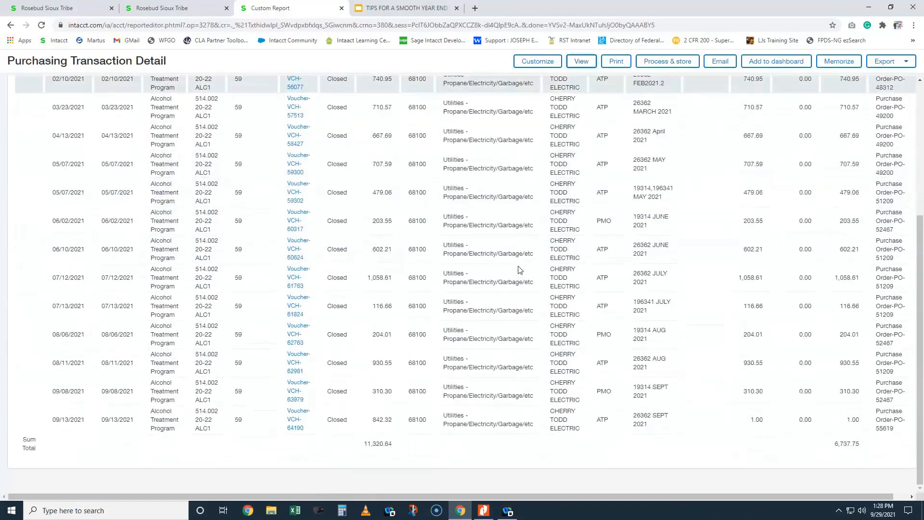
scroll(518, 270, up, 4)
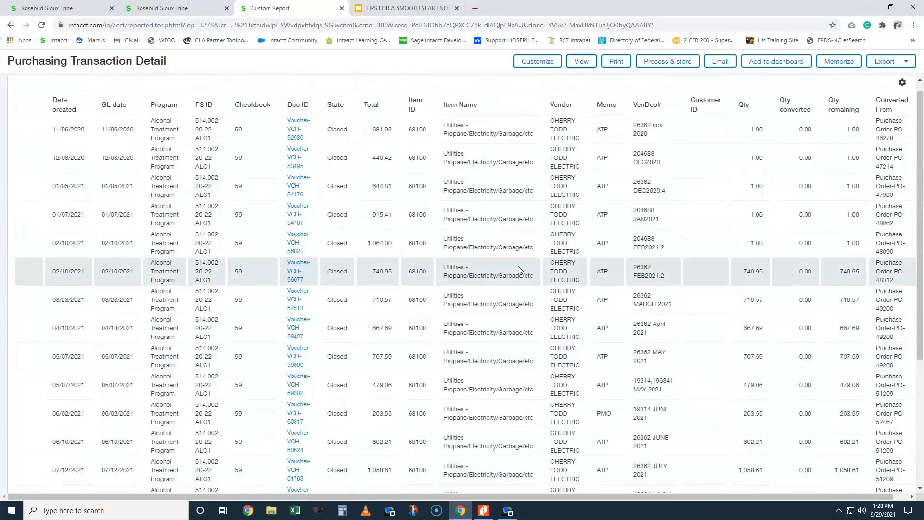
key(ctrl+f)
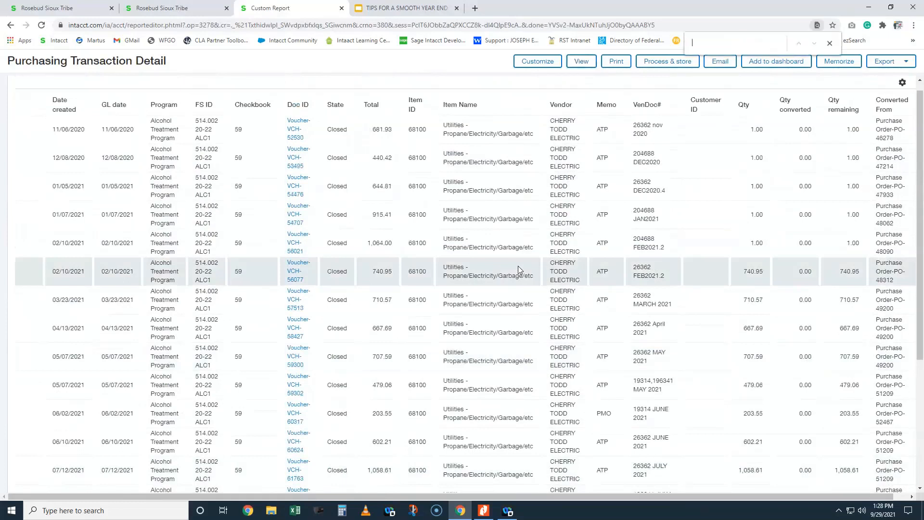
text(206.57)
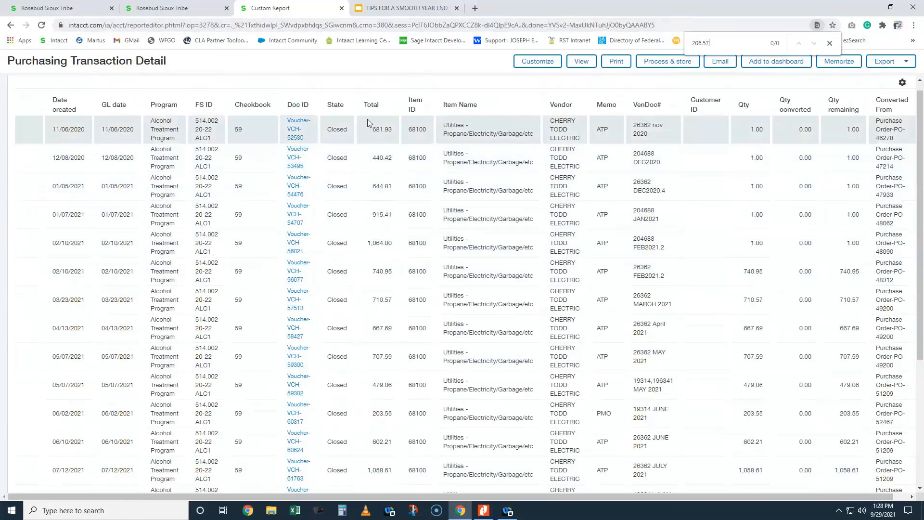
Step: Copy the draft voucher's vendor document number 204688 APRIL 2021 and search the closed voucher report for it
click(383, 109)
click(382, 108)
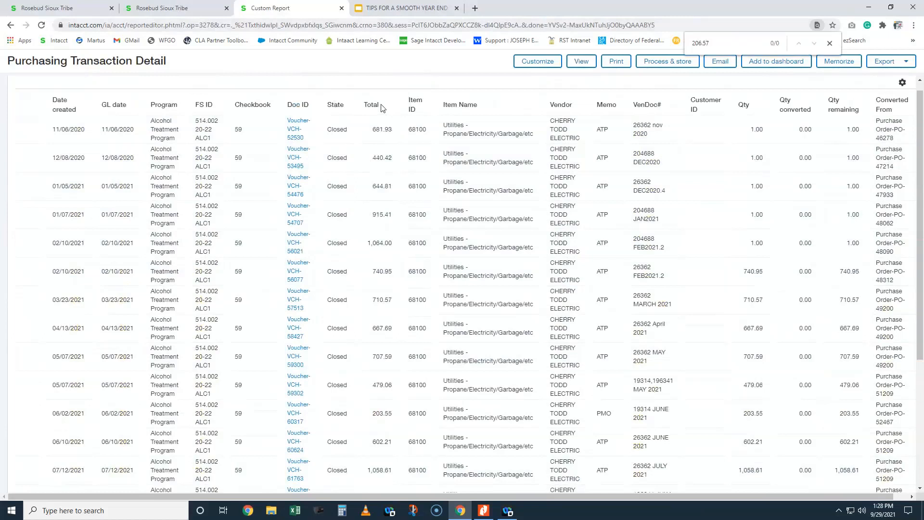
click(48, 8)
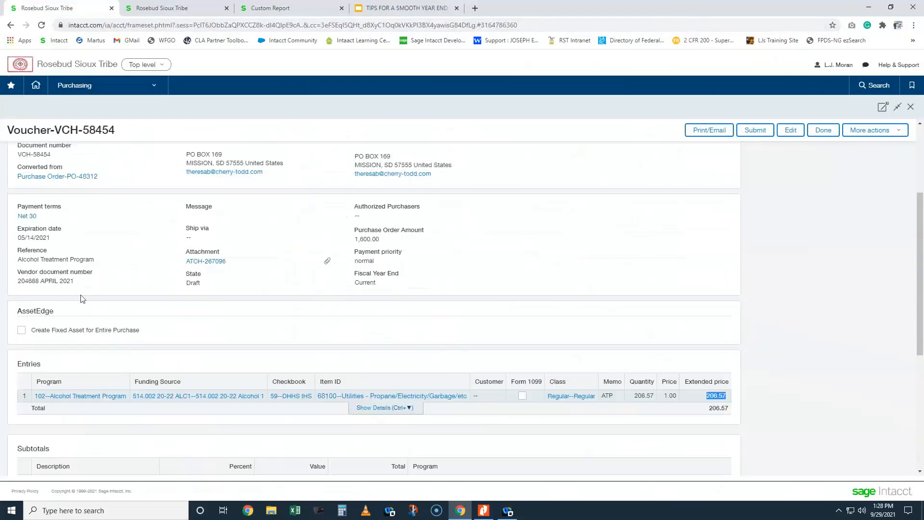
mouse_move(72, 283)
mouse_down()
mouse_move(18, 285)
mouse_move(57, 291)
mouse_up()
right_click(54, 284)
click(73, 290)
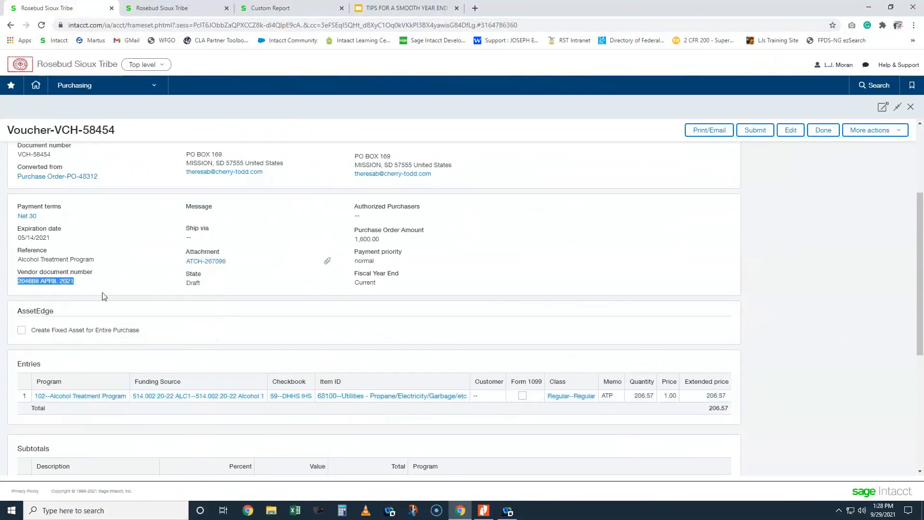
click(283, 6)
drag(712, 44, 648, 51)
key(ctrl+v)
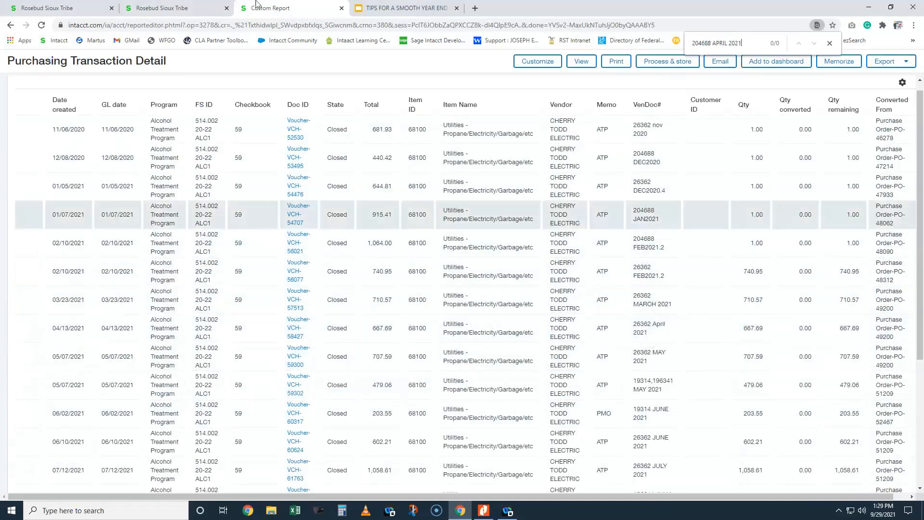
Step: Compare the draft voucher with the vendor document numbers in the closed voucher report and close the text search
click(85, 9)
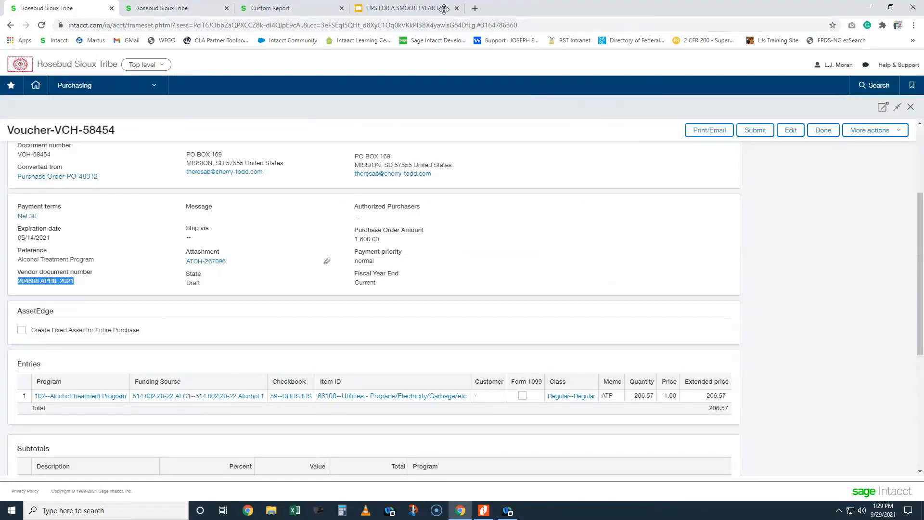
click(176, 10)
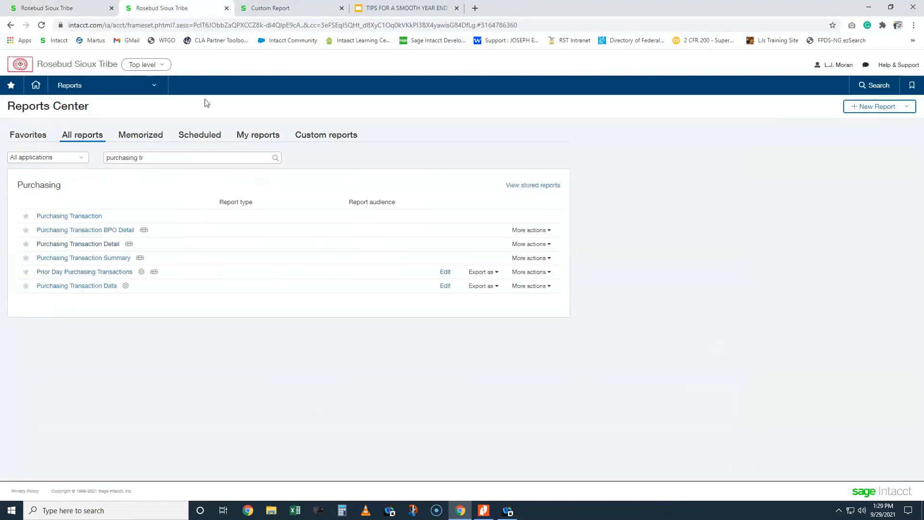
click(276, 8)
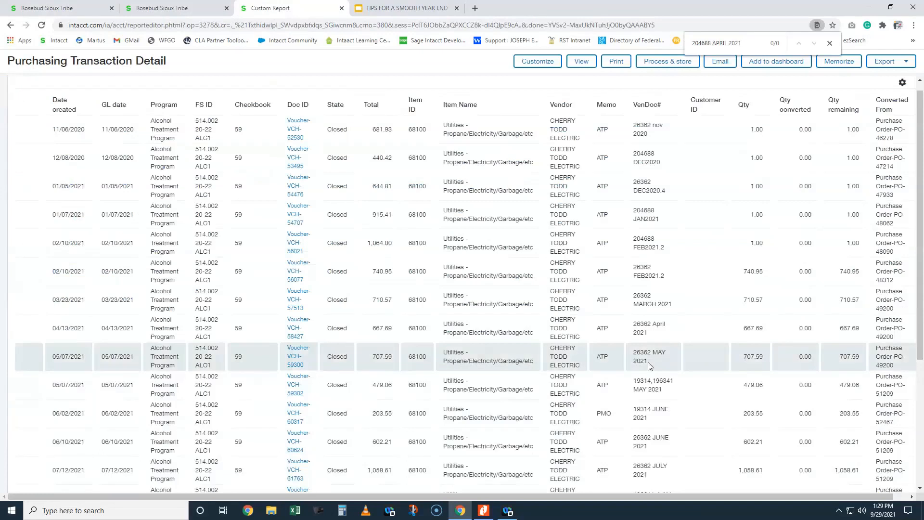
click(829, 43)
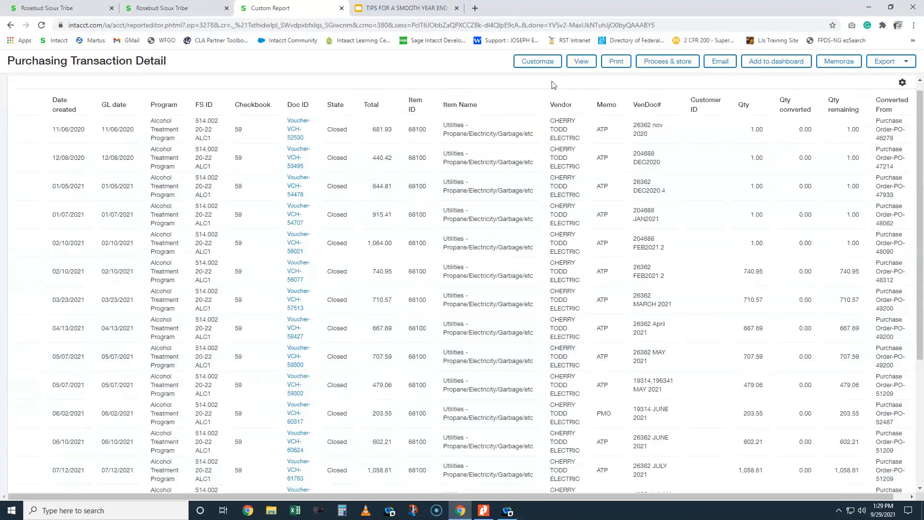
Step: Customize the Purchasing Transaction Detail report with a different transaction type instead of Voucher and view it again
click(533, 67)
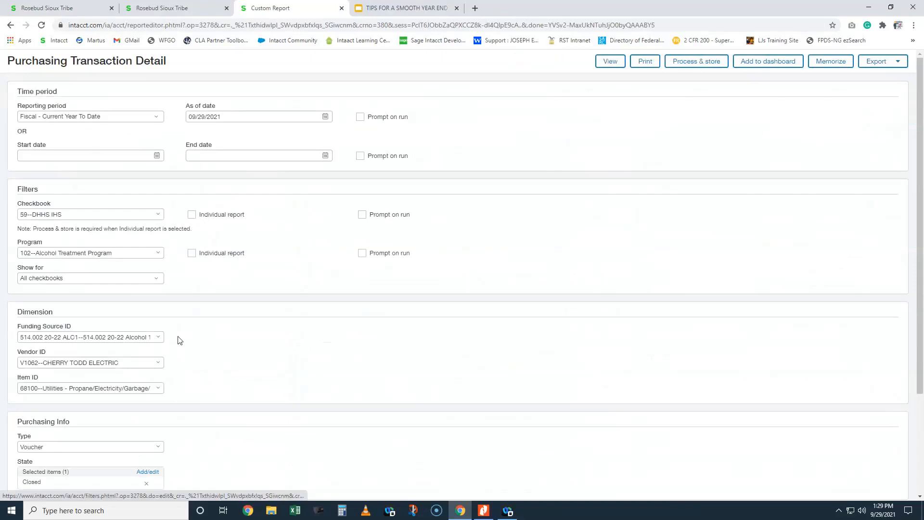
scroll(44, 365, down, 2)
click(44, 351)
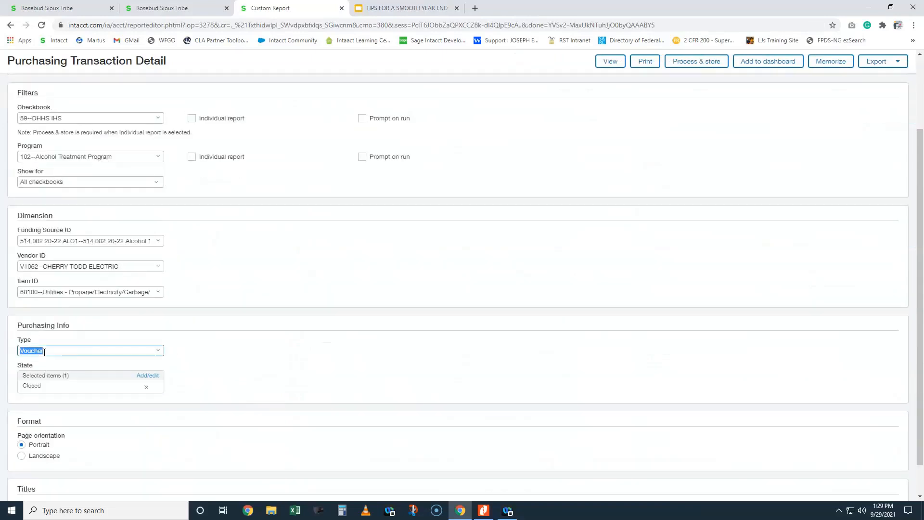
text(J)
click(52, 382)
click(612, 68)
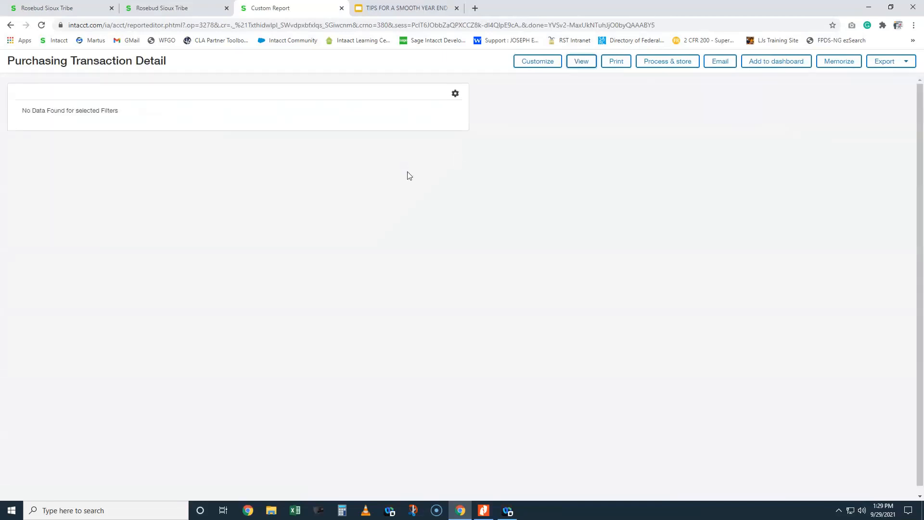
Step: Close the draft voucher to check its state in the purchase order's history and return to the home page
click(55, 7)
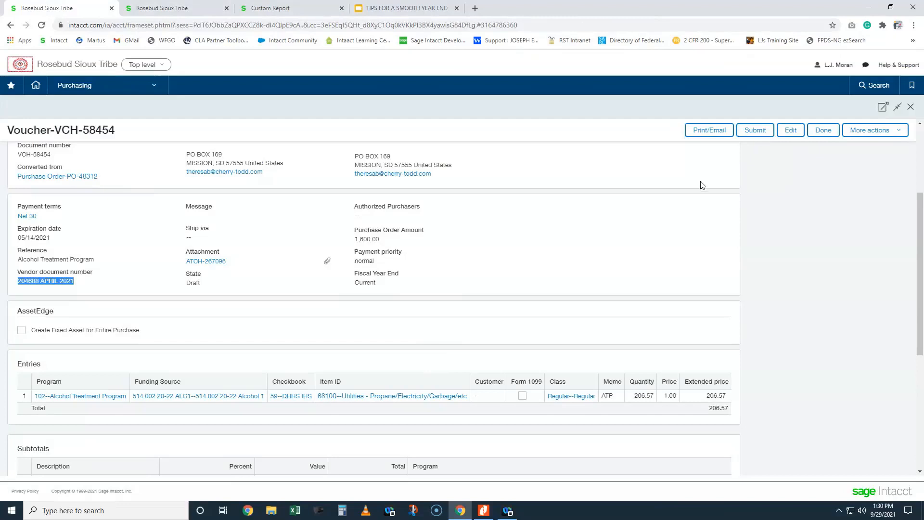
click(910, 108)
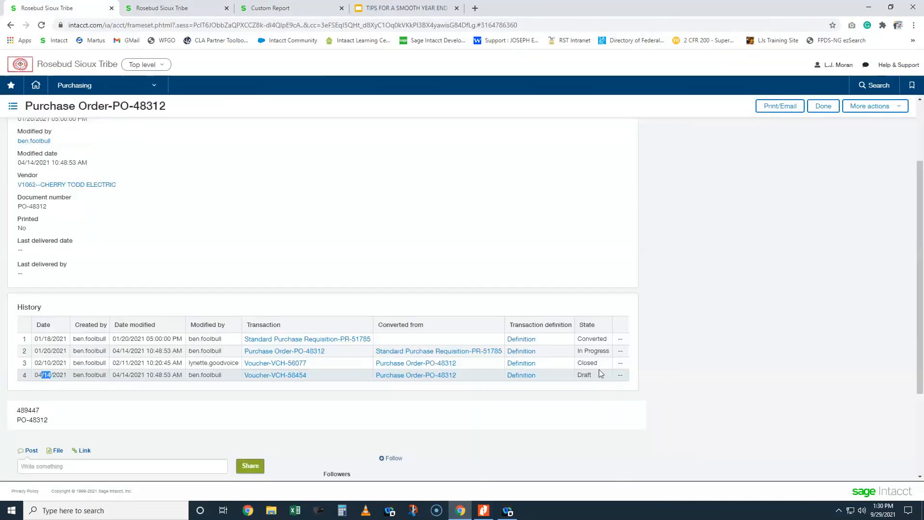
drag(593, 376, 577, 383)
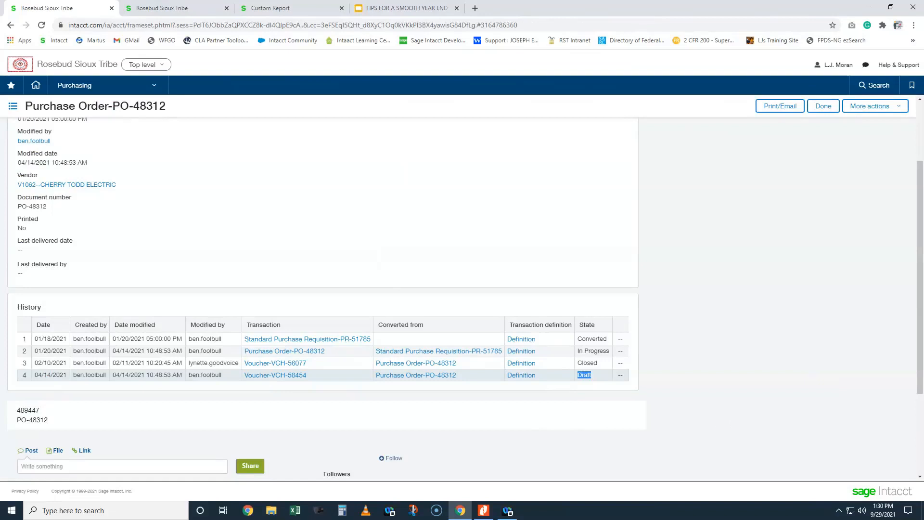
click(19, 62)
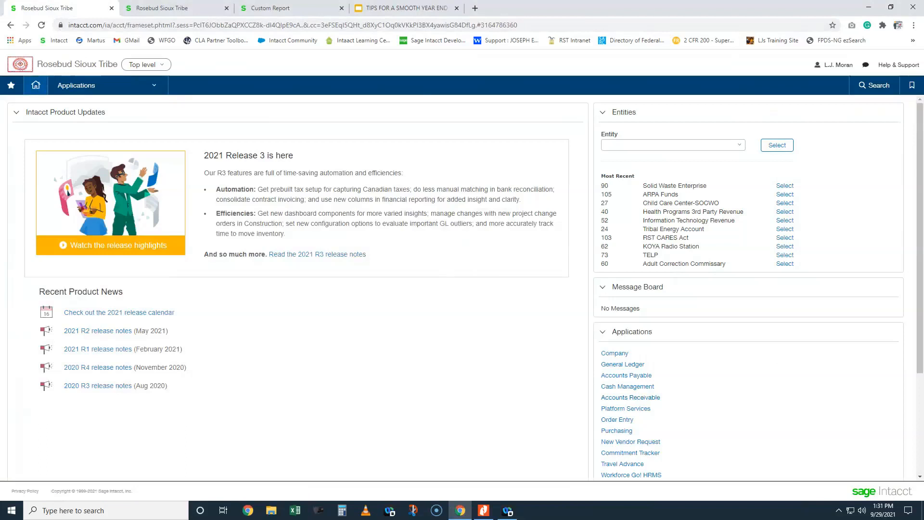
Step: Switch to Nitro Pro and examine the encumbrances on the General Account Fiscal Year Expenses report, including Rosebud Fair Expenses
key(alt+Tab)
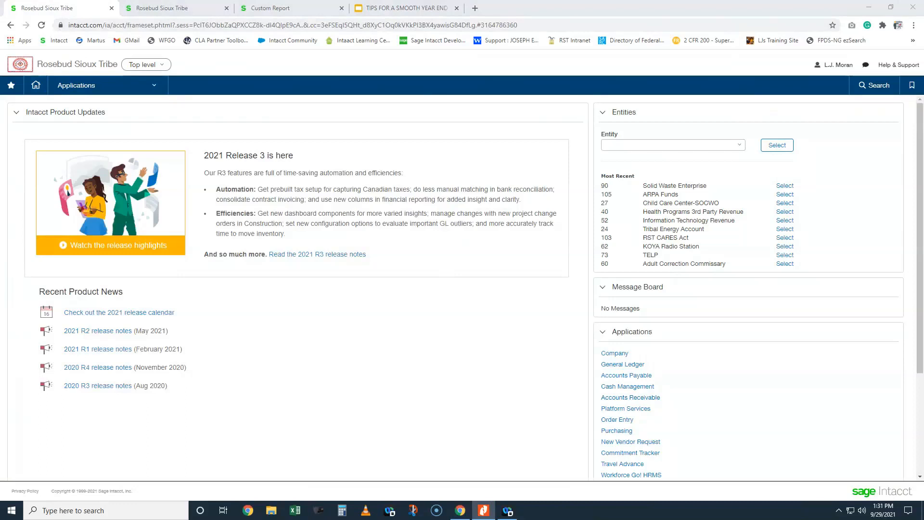
drag(923, 40, 465, 1)
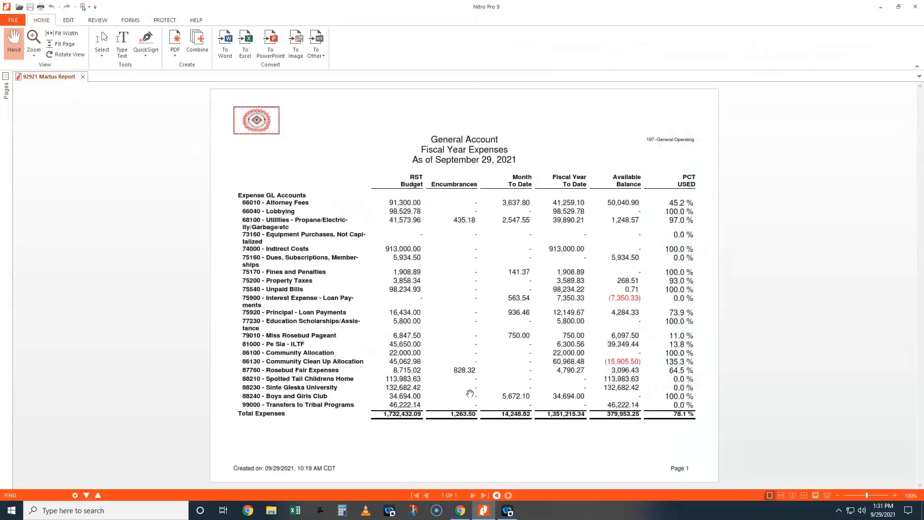
ctrl+scroll(468, 373, up, 3)
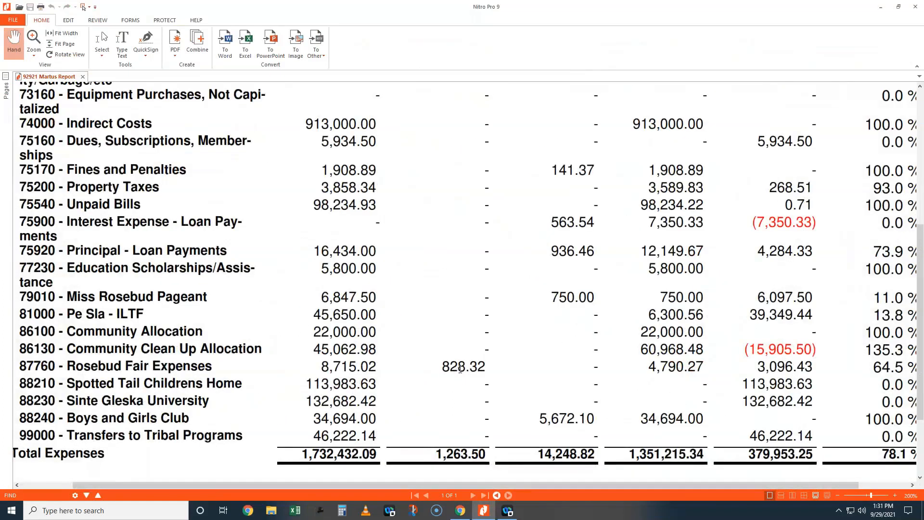
ctrl+scroll(458, 368, down, 2)
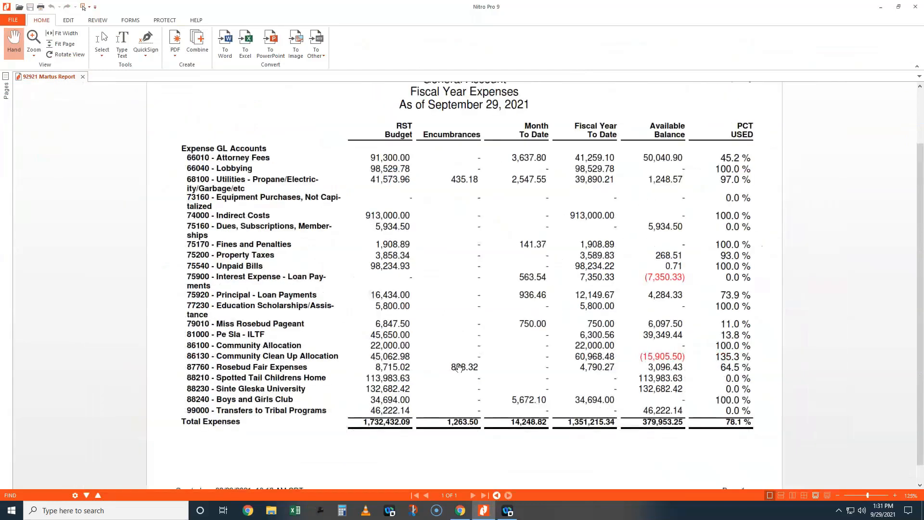
ctrl+scroll(458, 368, down, 1)
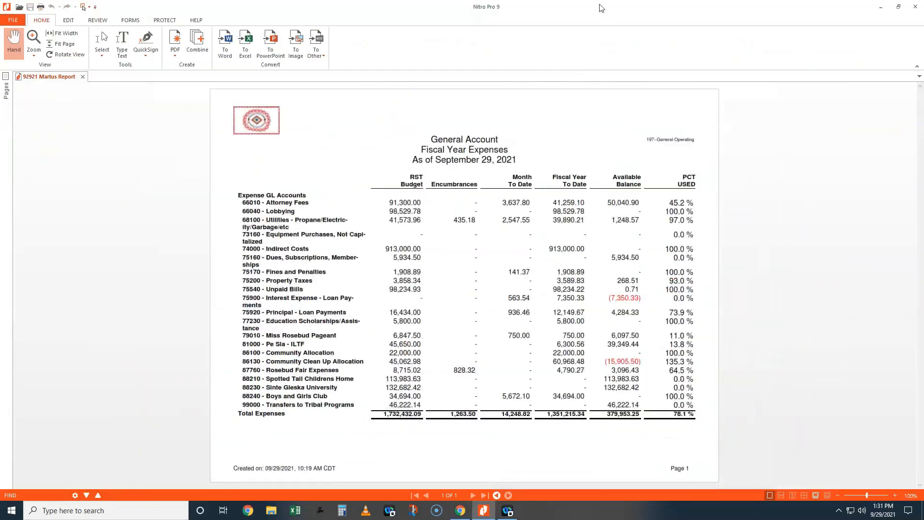
Step: Back in Sage Intacct, search the Reports Center for "fiscal" and open Fiscal Year - Expenses - One Funding Source View
key(alt+Tab)
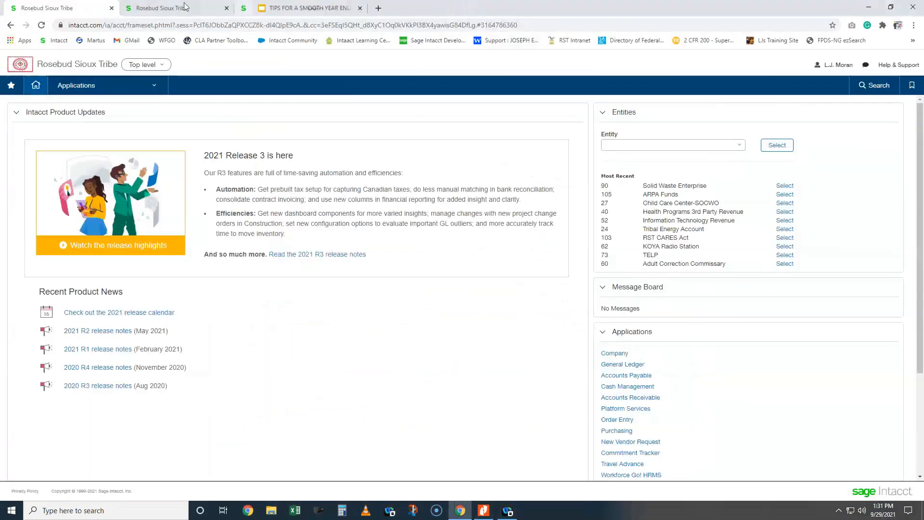
click(184, 7)
click(119, 87)
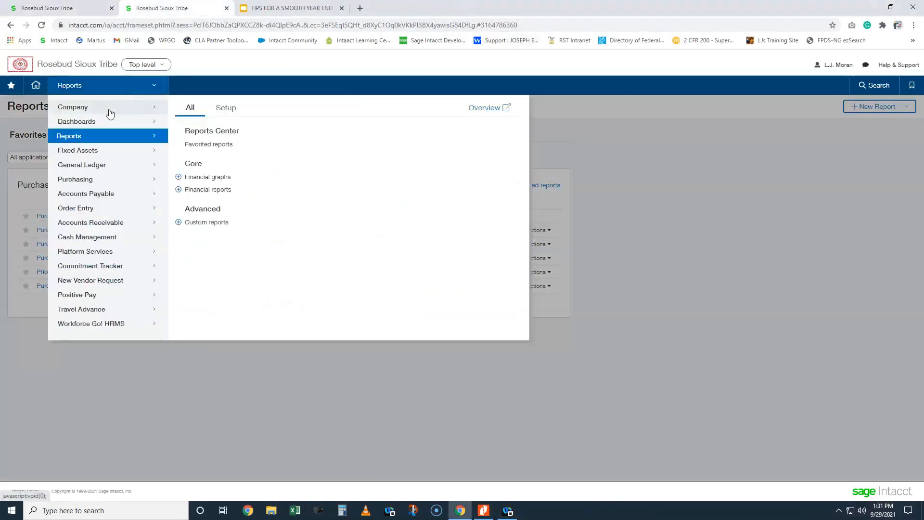
click(613, 161)
drag(154, 159, 63, 160)
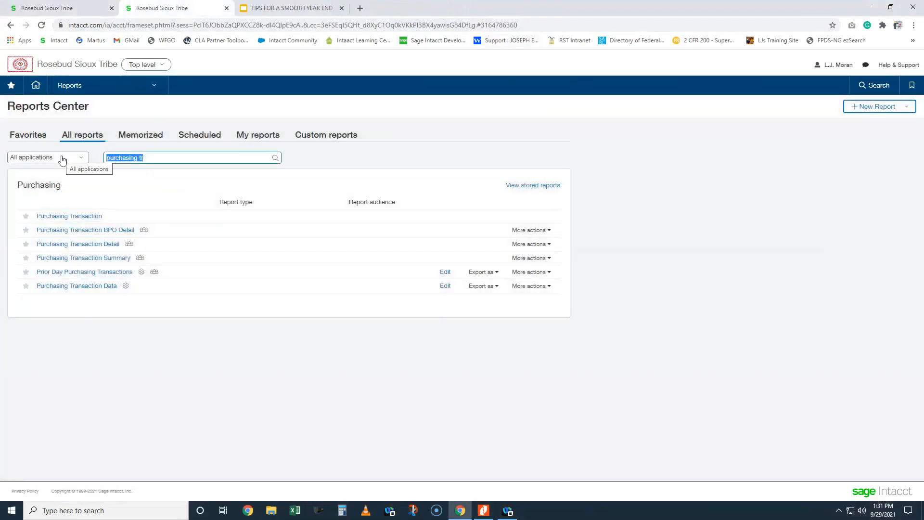
text(dfl)
key(BackSpace)
text(fi)
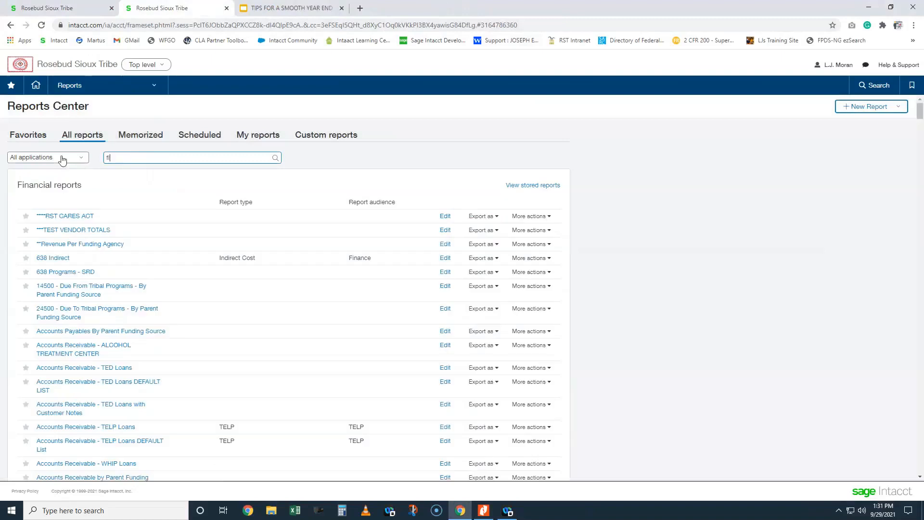
text(scal)
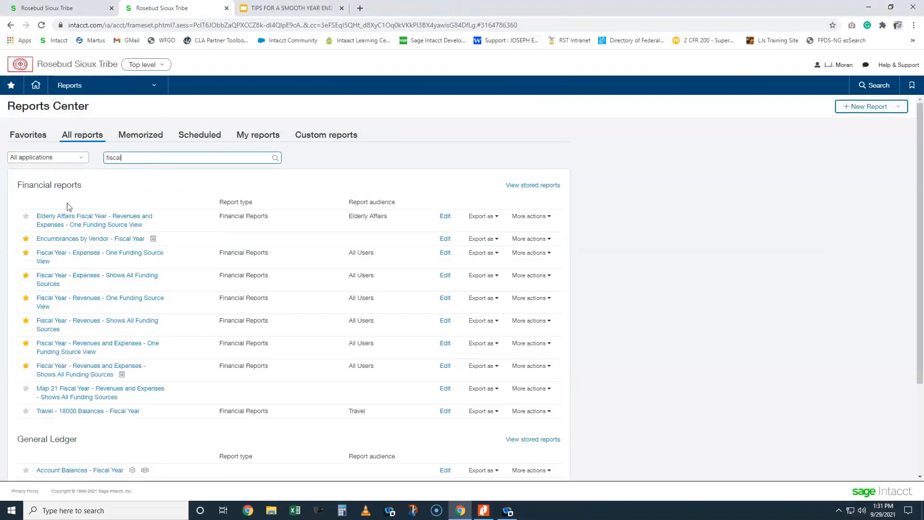
click(95, 257)
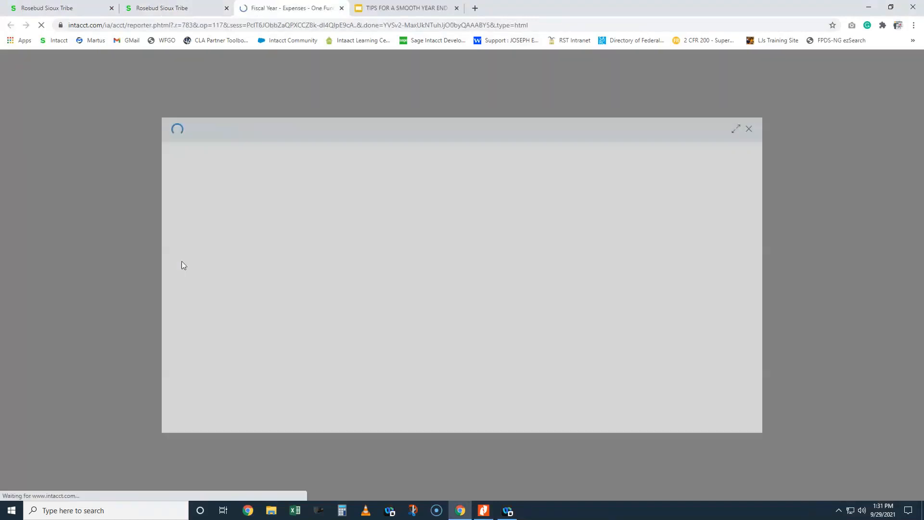
Step: Set the report prompt's Program to 197--General-Operating and its Checkbook to 3--General Account
click(206, 219)
text(ge)
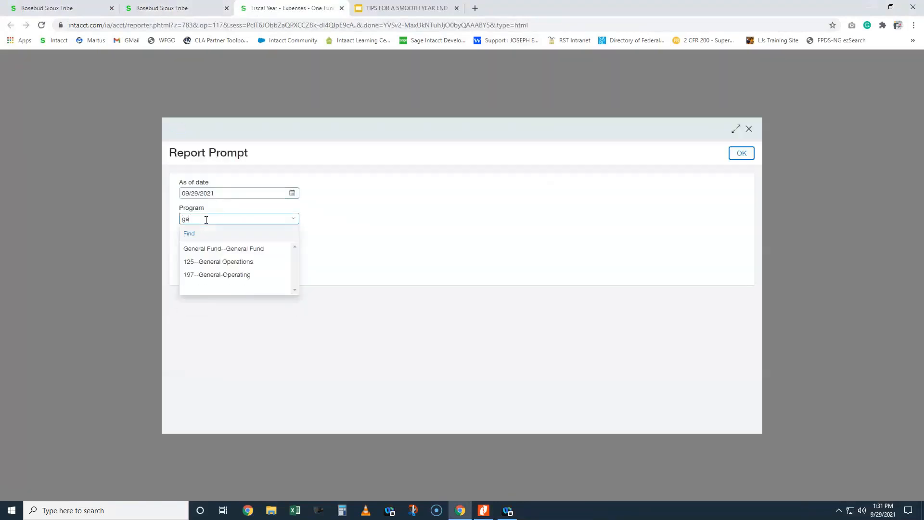
text(bn)
click(212, 273)
click(201, 244)
text(3)
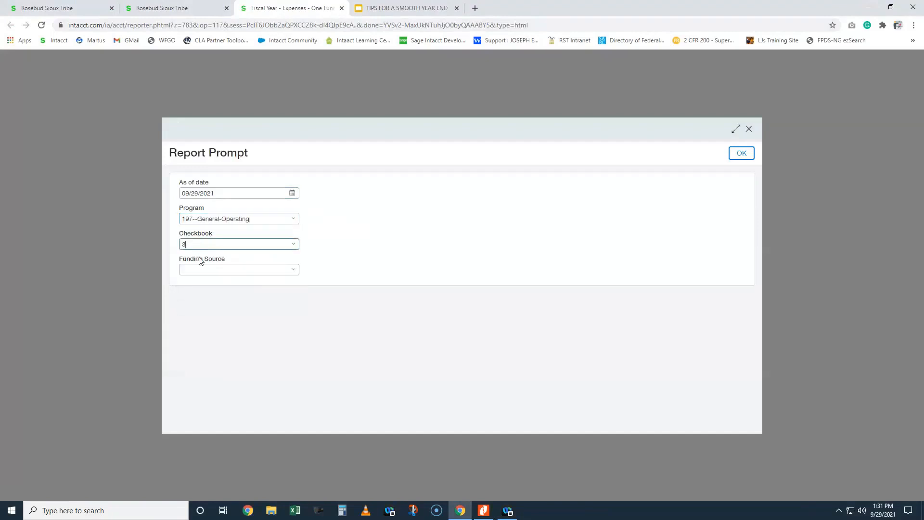
Step: Set the report prompt's Funding Source to 50.170 Other--Other and run the report
click(208, 272)
click(209, 273)
text(5)
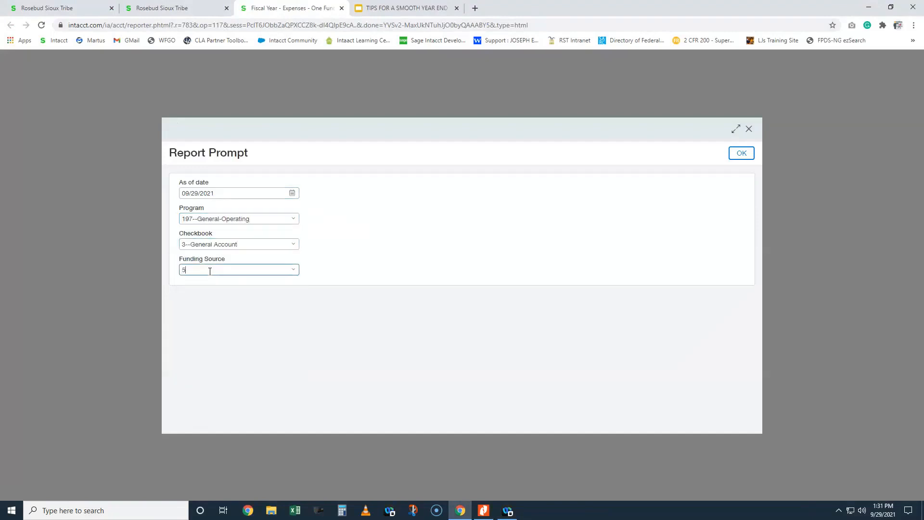
text(01.170)
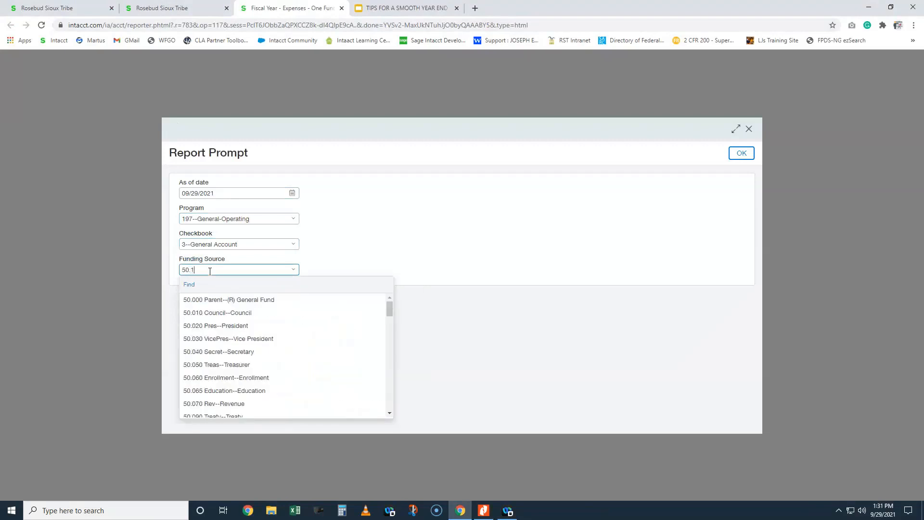
click(250, 299)
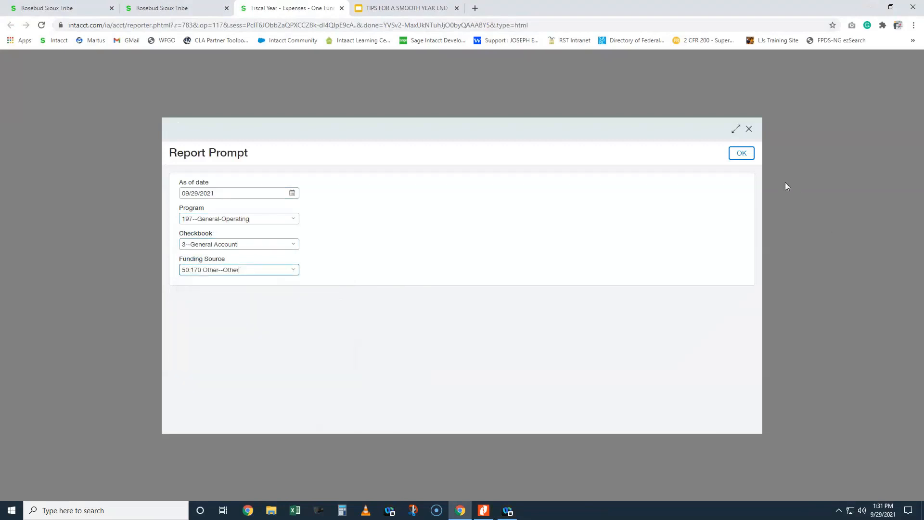
click(741, 153)
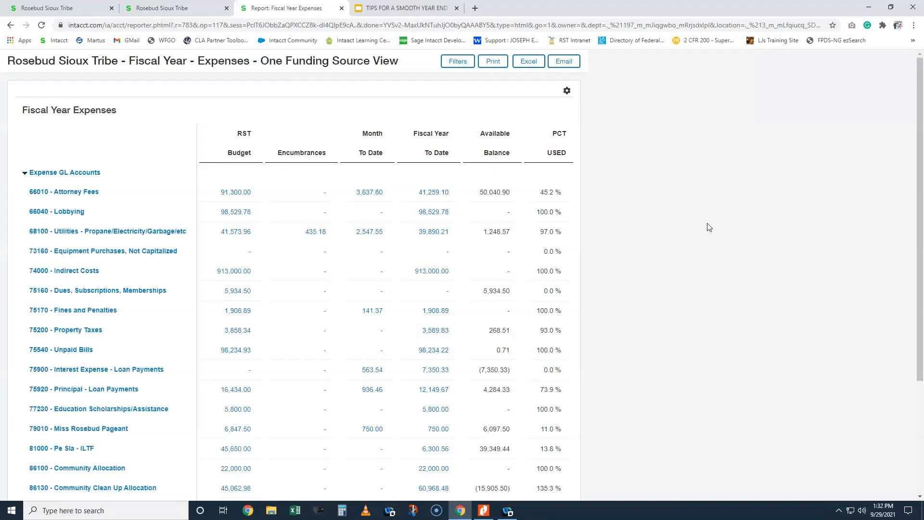
Step: Drill into the encumbrance amount of 87760 - Rosebud Fair Expenses and maximize the General Ledger Report window
scroll(710, 227, down, 3)
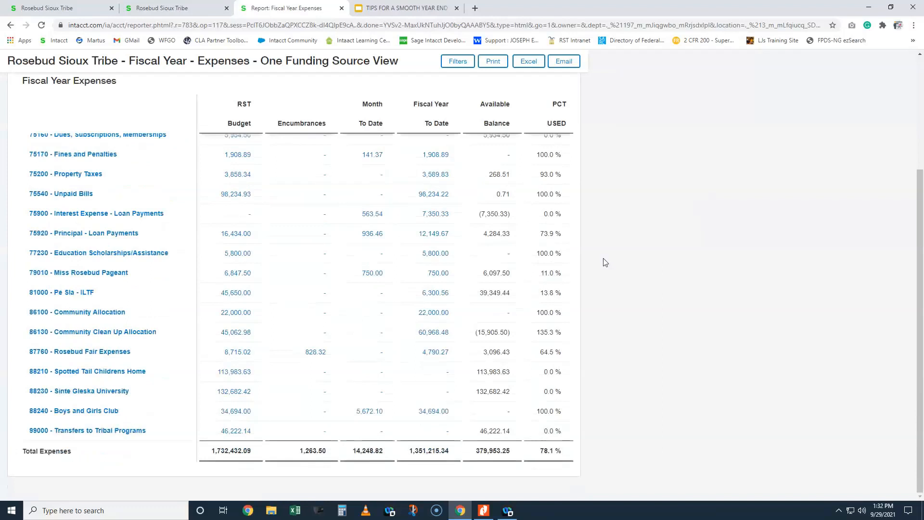
click(315, 352)
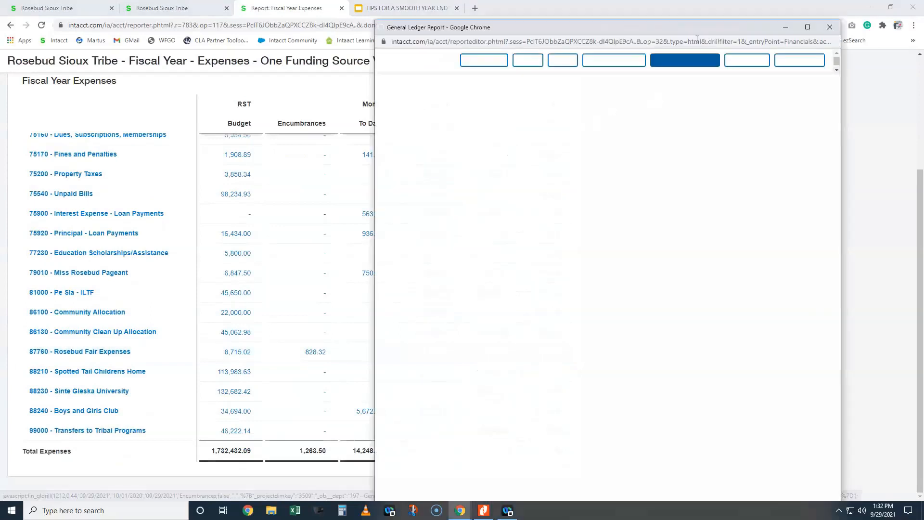
double_click(706, 27)
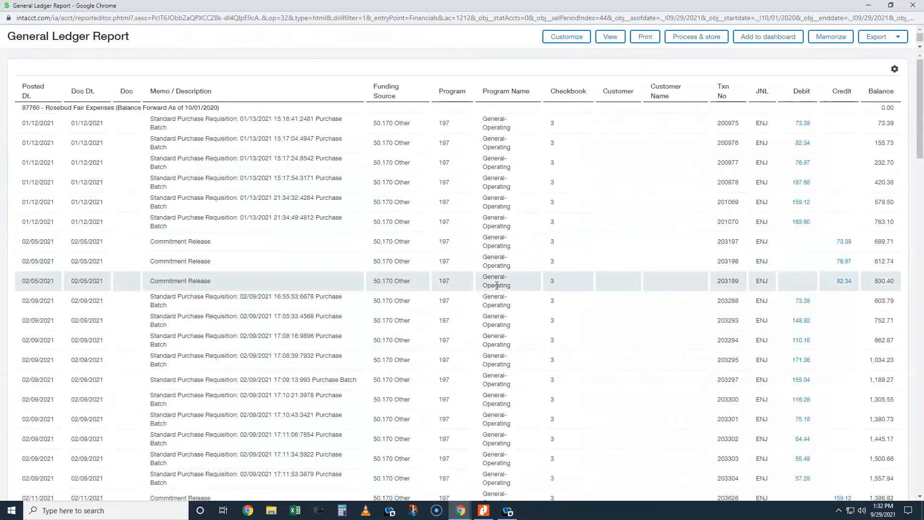
Step: Review the 87760 General Ledger entries and total balance, and close both the ledger window and the Fiscal Year Expenses report
scroll(497, 285, down, 20)
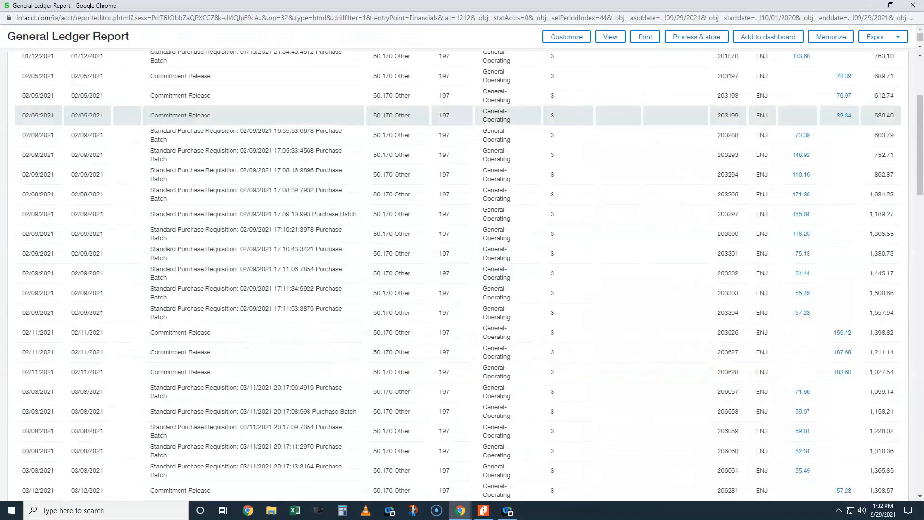
scroll(478, 313, down, 4)
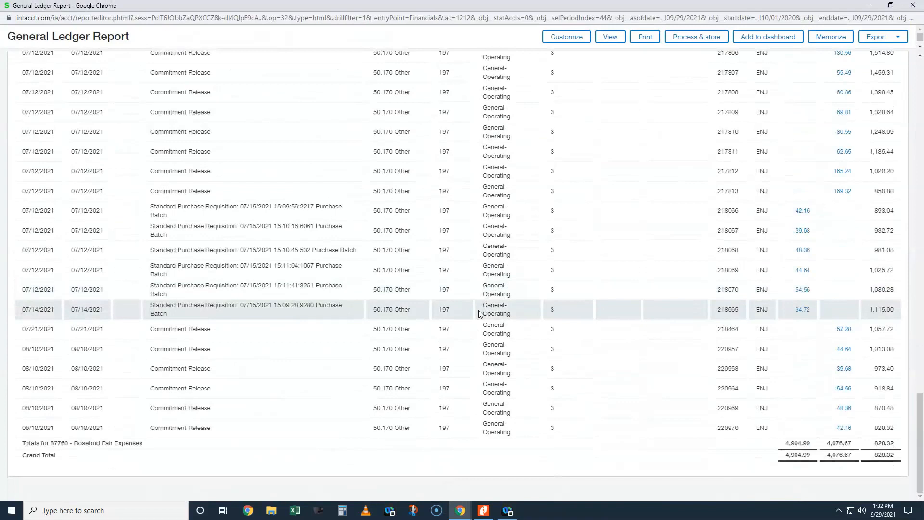
drag(874, 443, 896, 449)
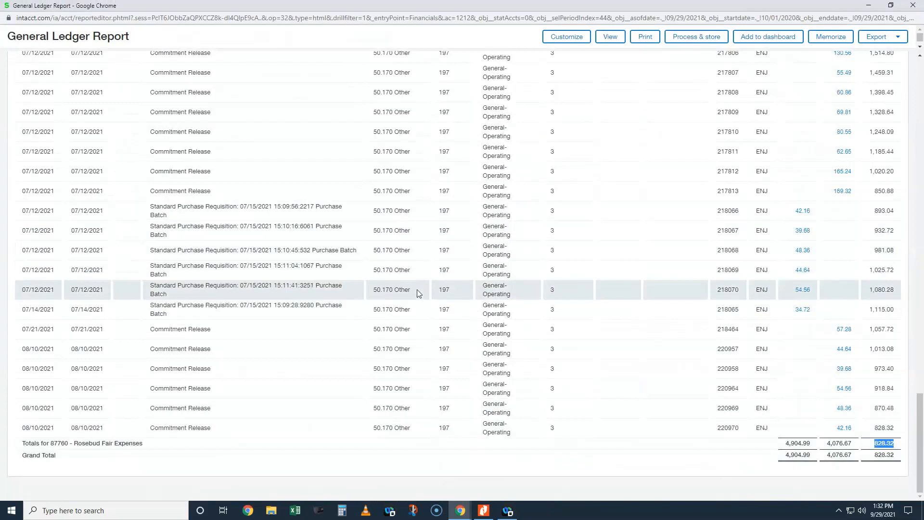
scroll(417, 293, up, 20)
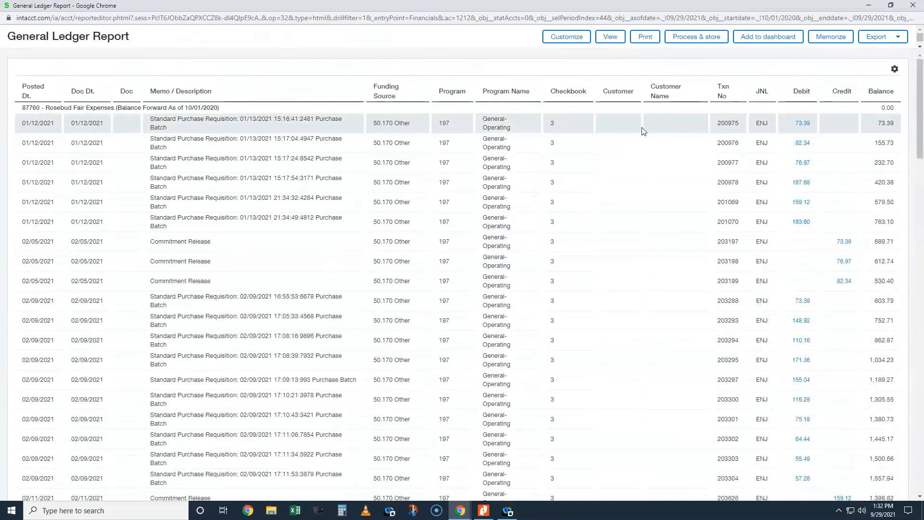
click(911, 6)
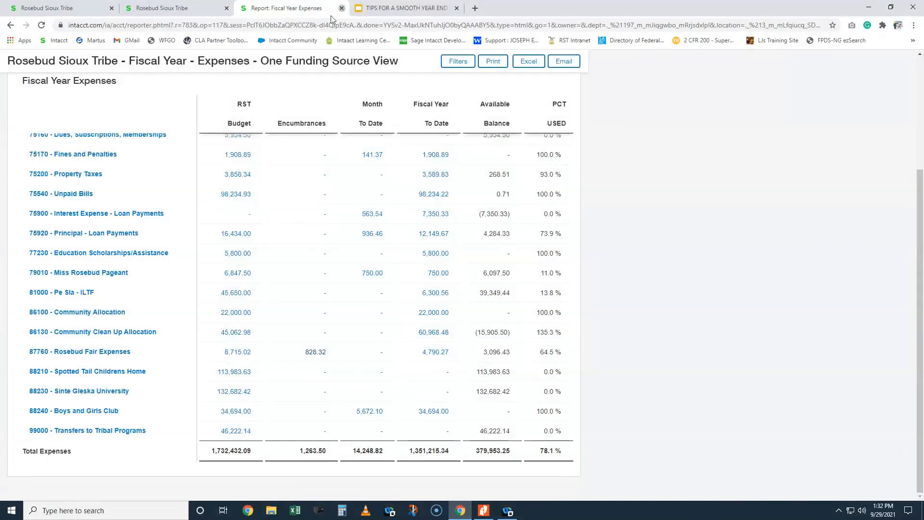
click(342, 8)
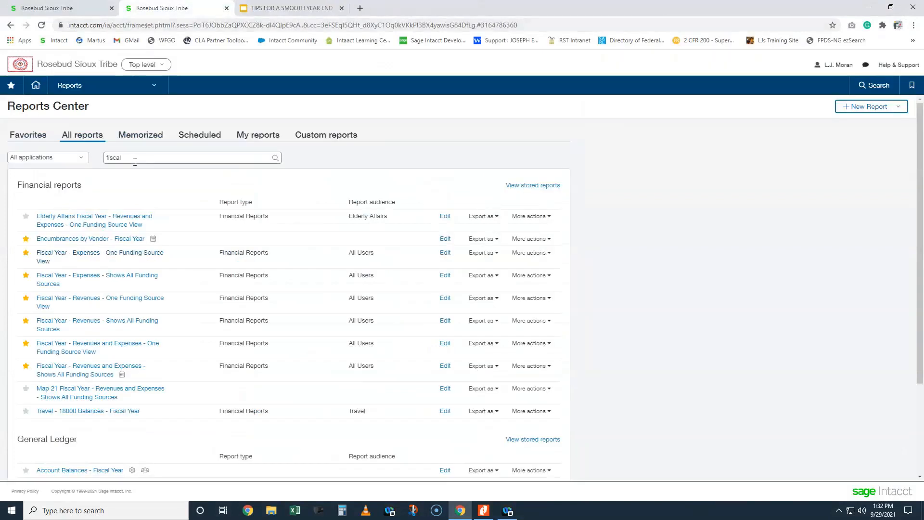
Step: Search the Reports Center for "purchasing tra" and open the Purchasing Transaction Detail report
drag(130, 157, 76, 150)
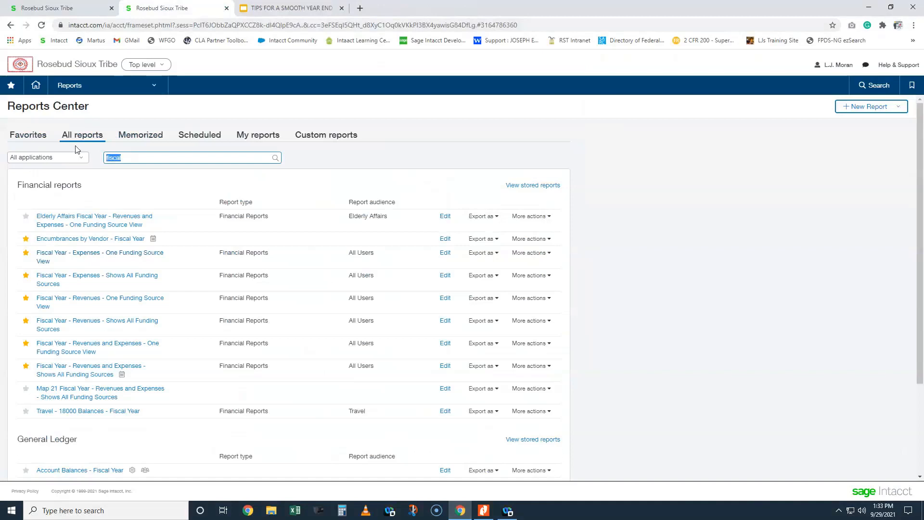
text(purcha)
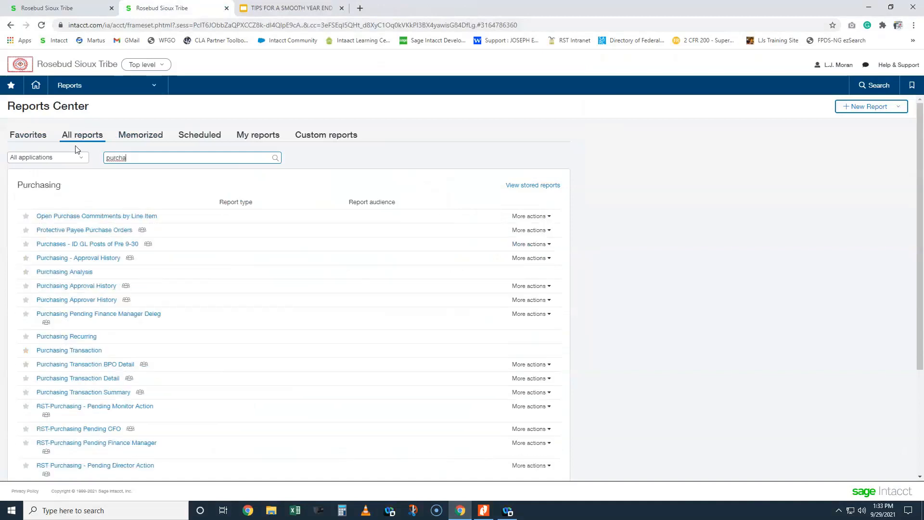
text(sing)
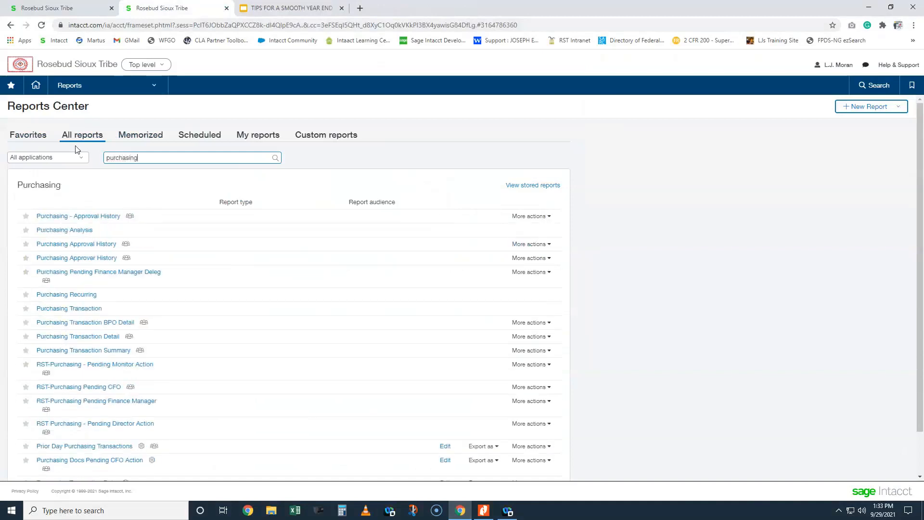
text( tra)
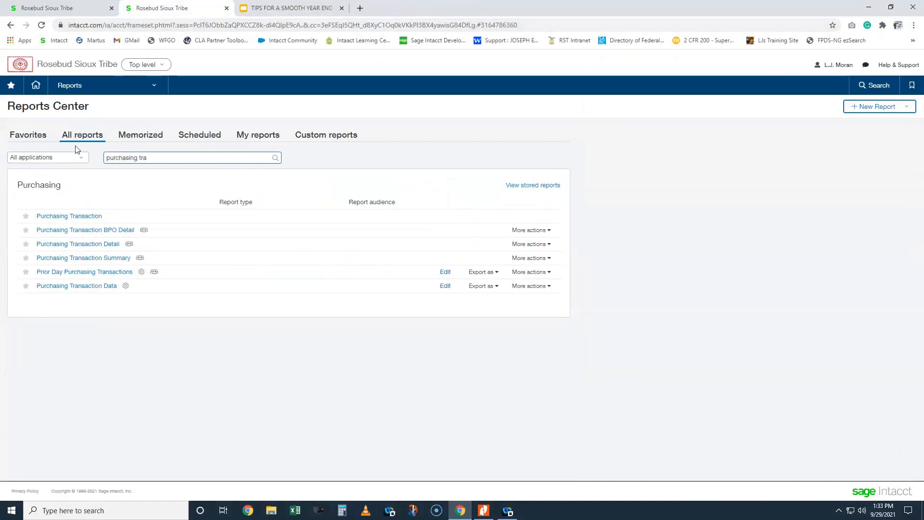
click(100, 246)
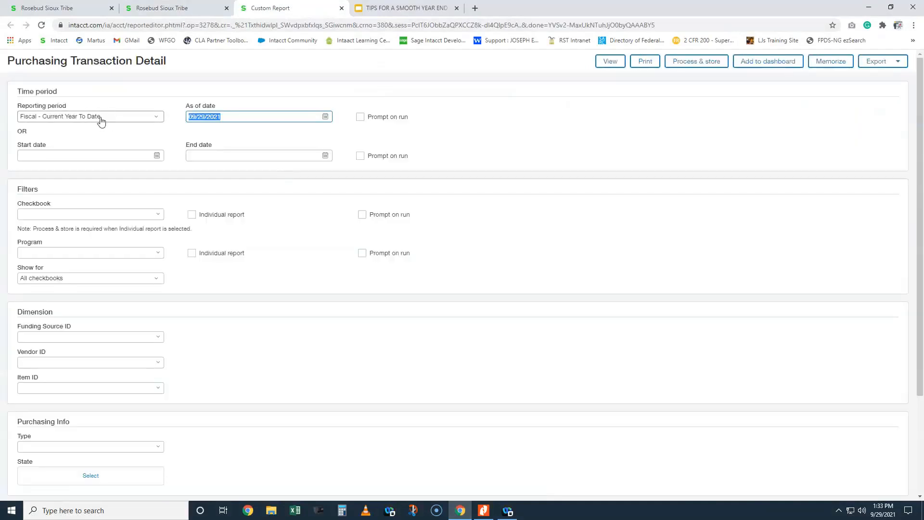
Step: Filter the report to Checkbook 3--General Account and Program 197--General-Operating
click(77, 217)
text(3)
click(71, 244)
click(66, 250)
text(ge)
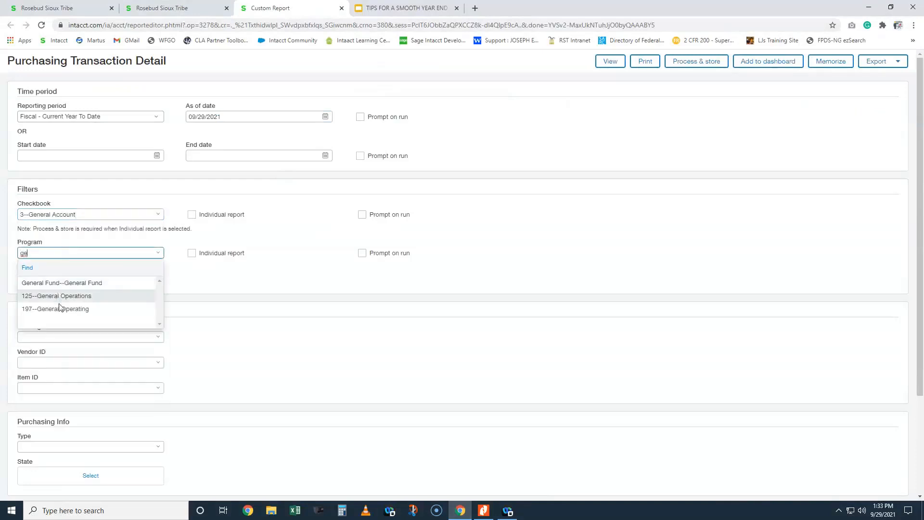
click(60, 320)
Step: Set the report's Funding Source ID to 50.170 Other--Other and its Item ID to 87760--Rosebud Fair, leaving Vendor ID blank
click(48, 336)
text(50.170)
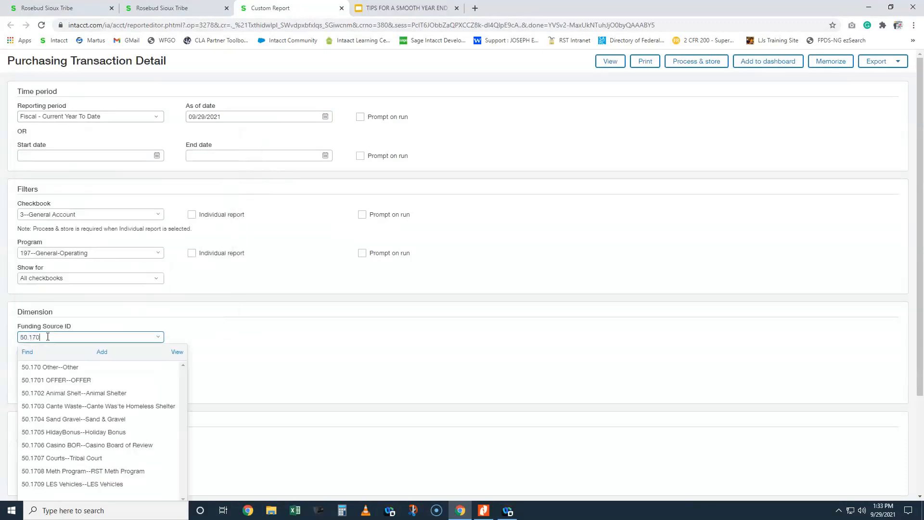
click(64, 367)
click(54, 359)
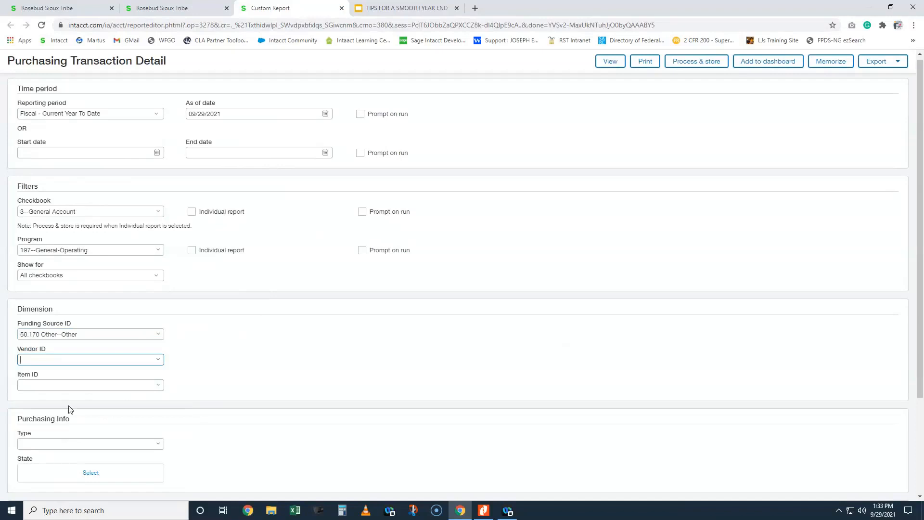
click(57, 385)
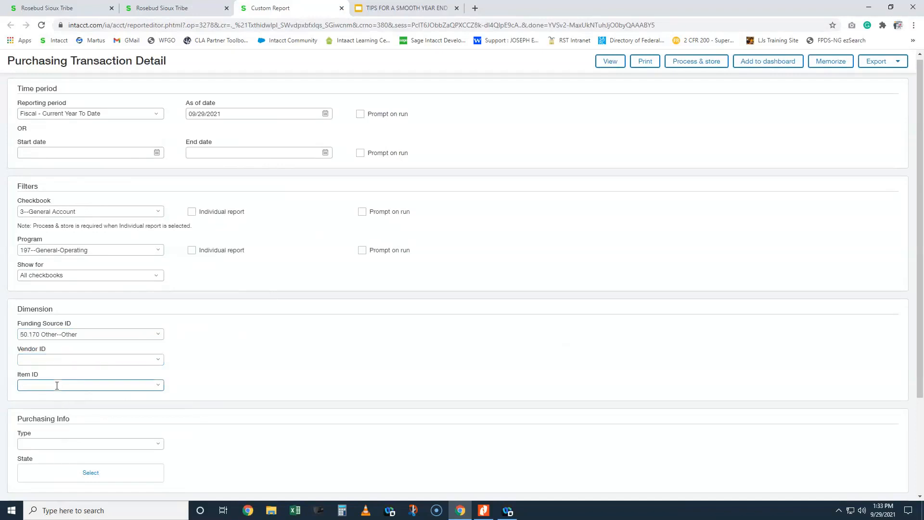
text(87760)
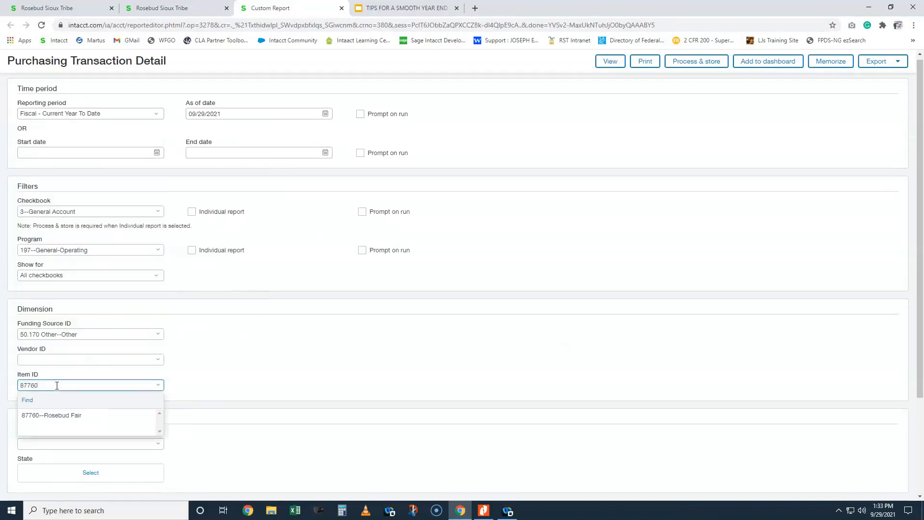
click(62, 416)
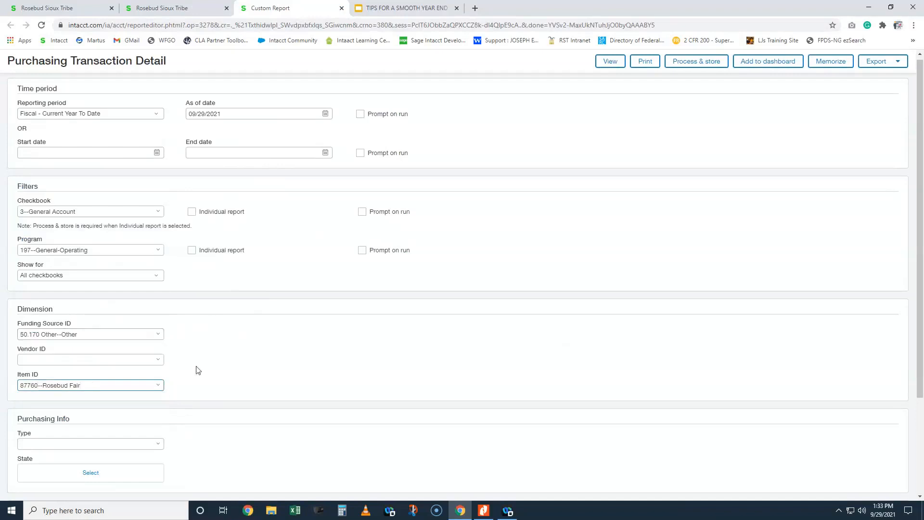
scroll(216, 374, down, 2)
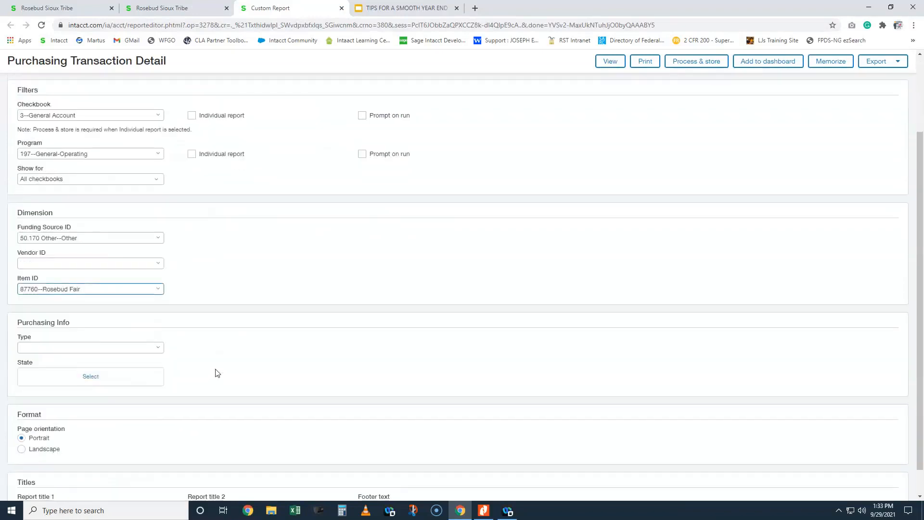
Step: Switch to the year-end tips presentation in Google Slides, review the voucher, purchase order and requisition state slides, and return to the report setup
click(378, 10)
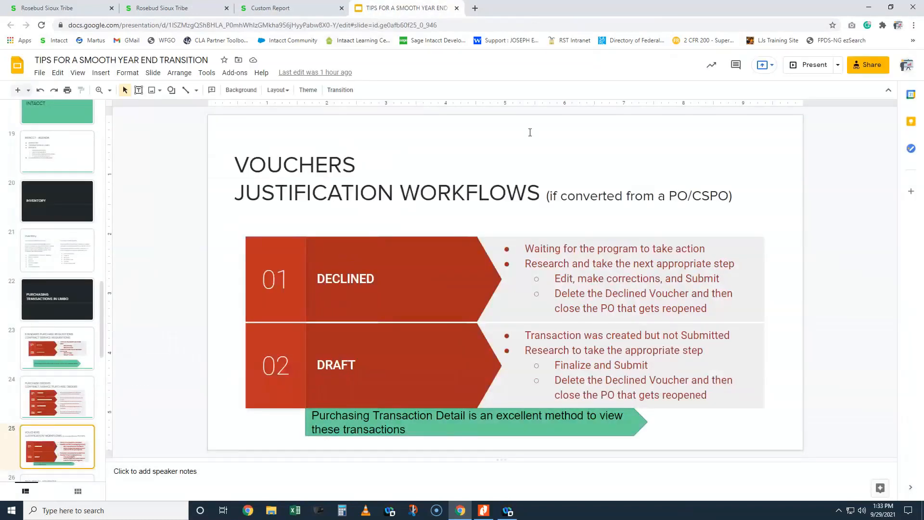
click(808, 67)
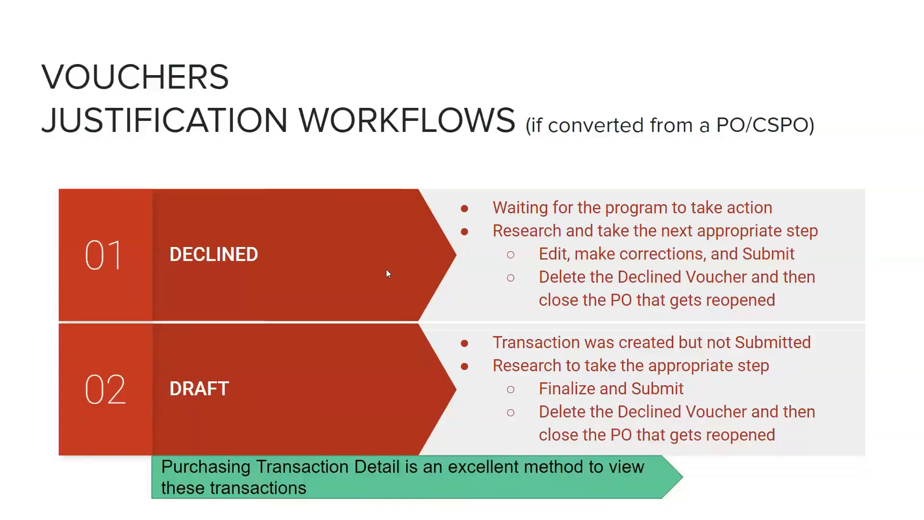
click(356, 158)
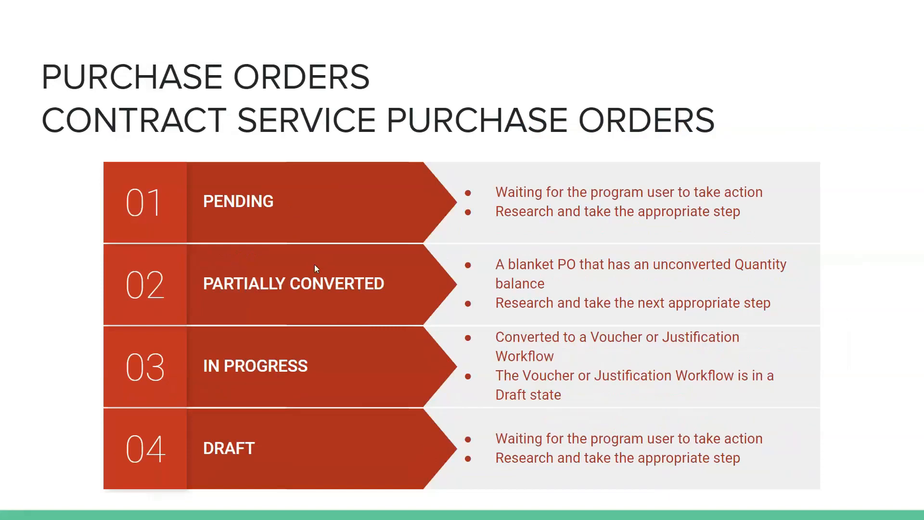
click(267, 422)
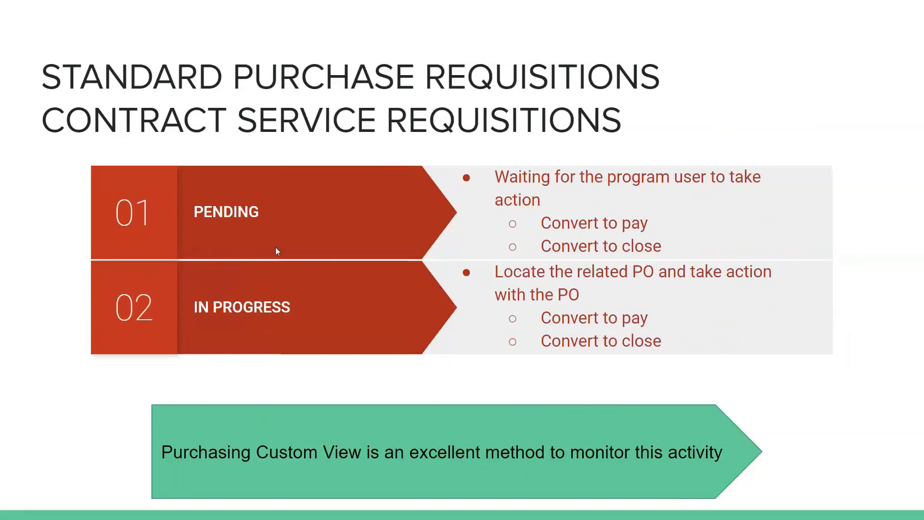
key(Left)
key(Right)
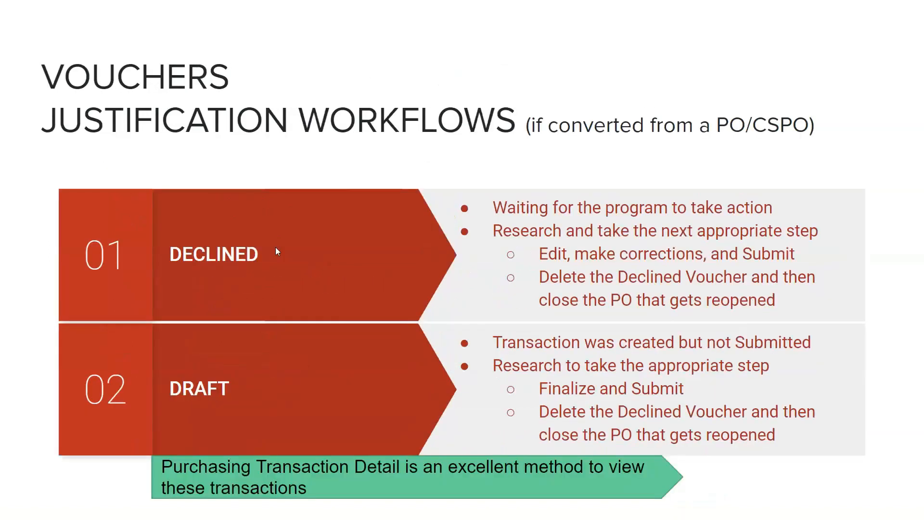
key(Escape)
click(276, 7)
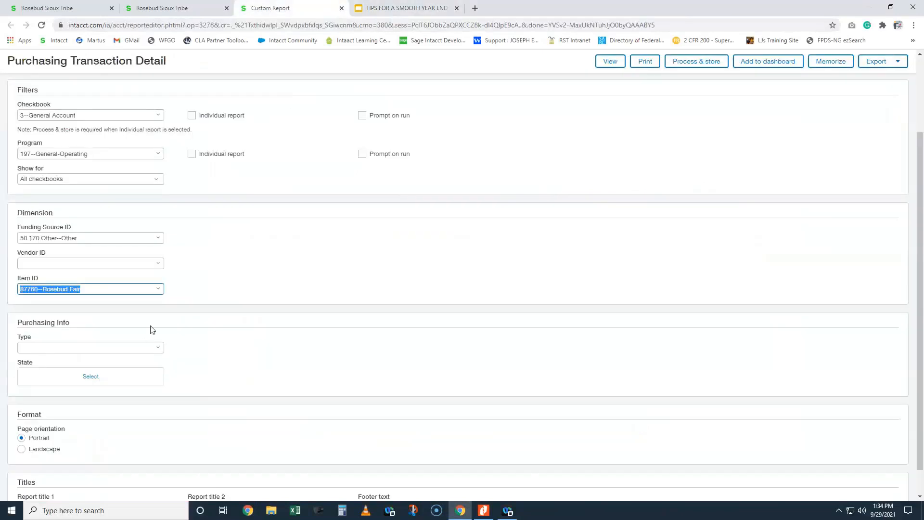
click(117, 347)
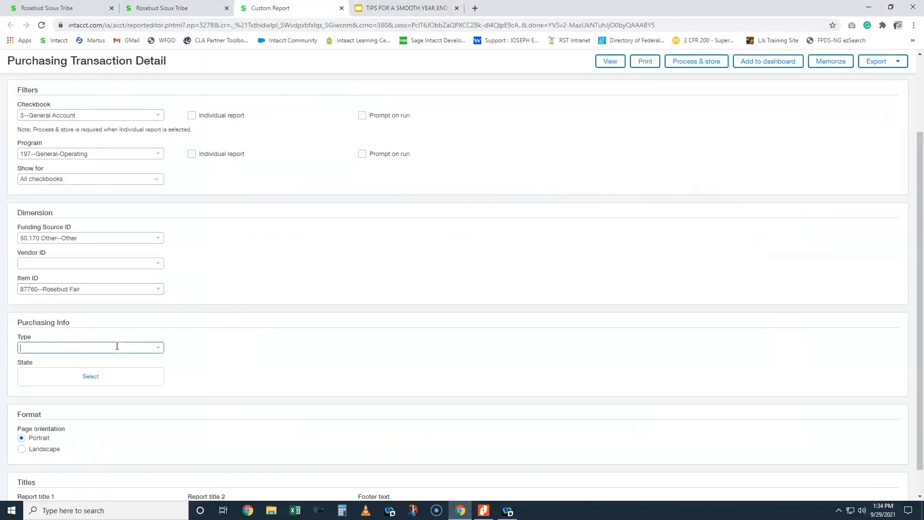
click(157, 348)
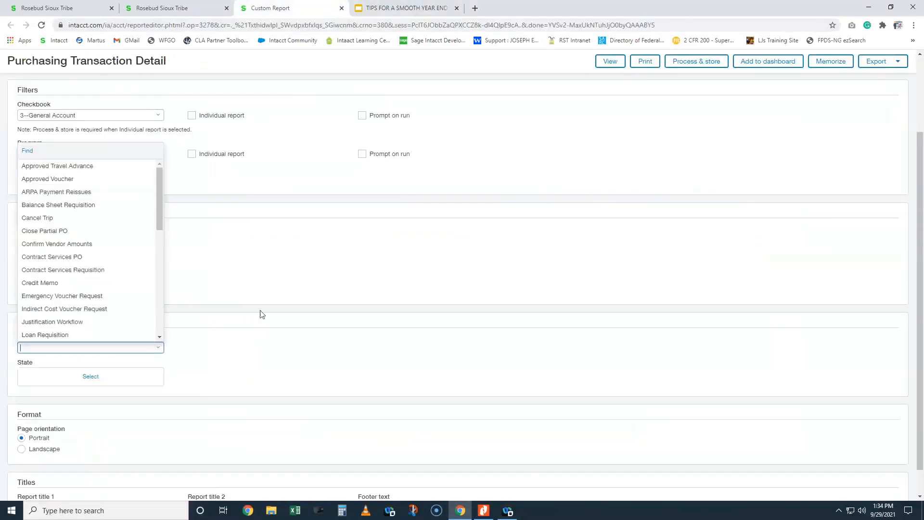
click(316, 309)
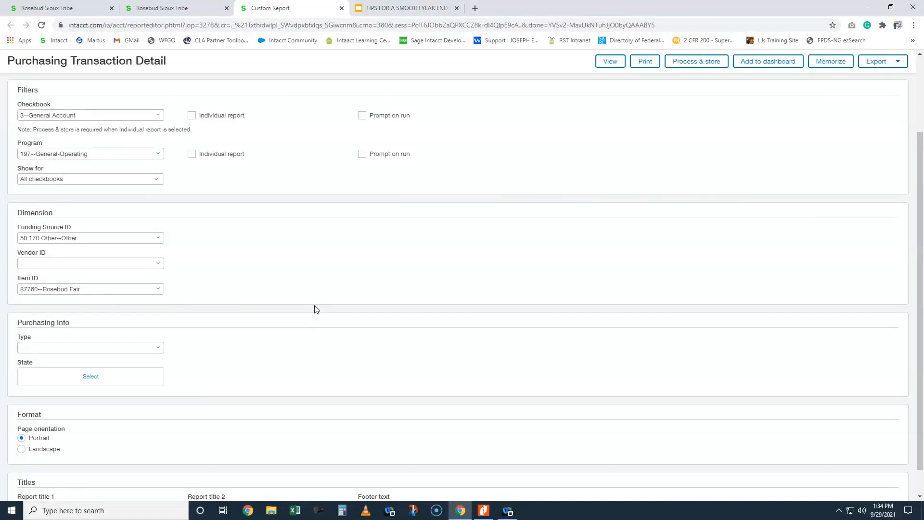
Step: Limit the report's State filter to Declined, Pending and Partially Converted, and run the report
click(130, 378)
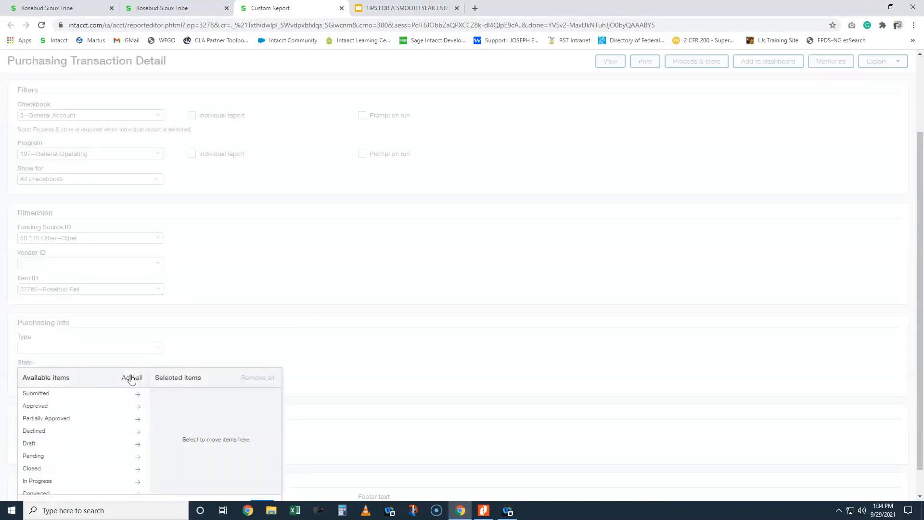
scroll(159, 311, down, 1)
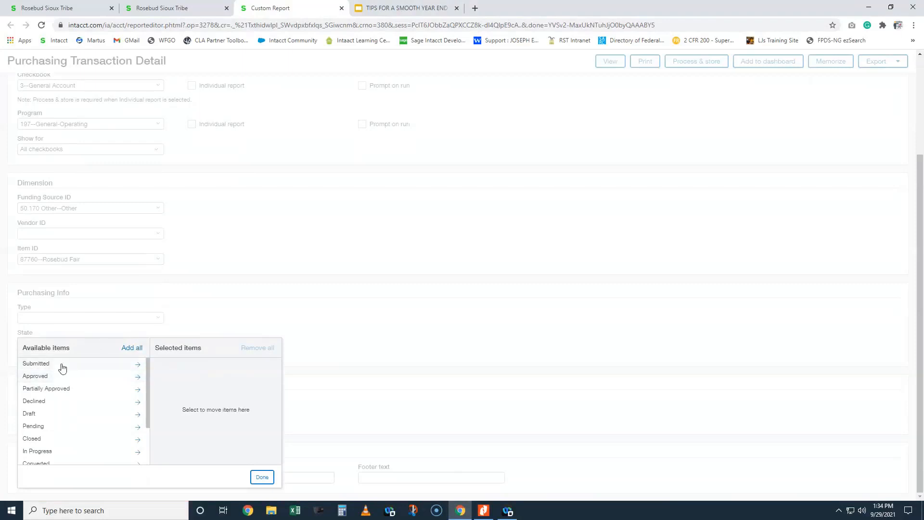
click(64, 407)
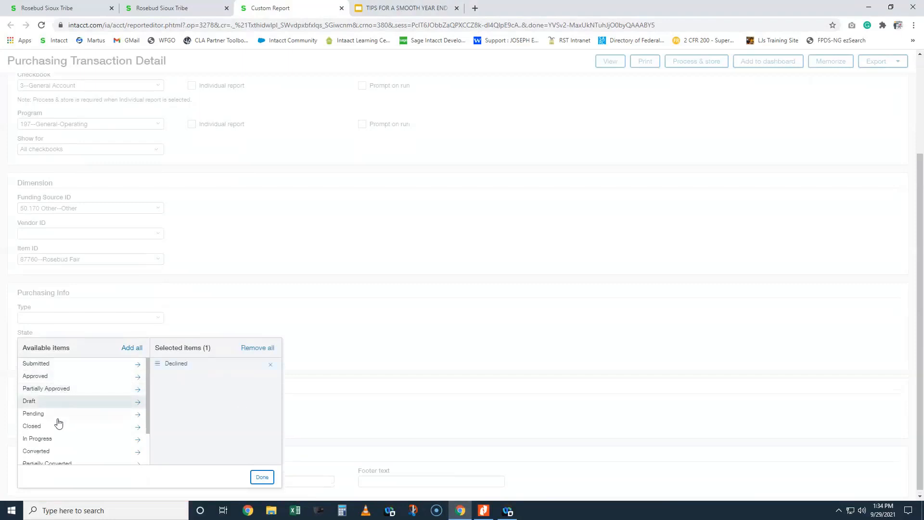
click(58, 416)
scroll(58, 422, down, 1)
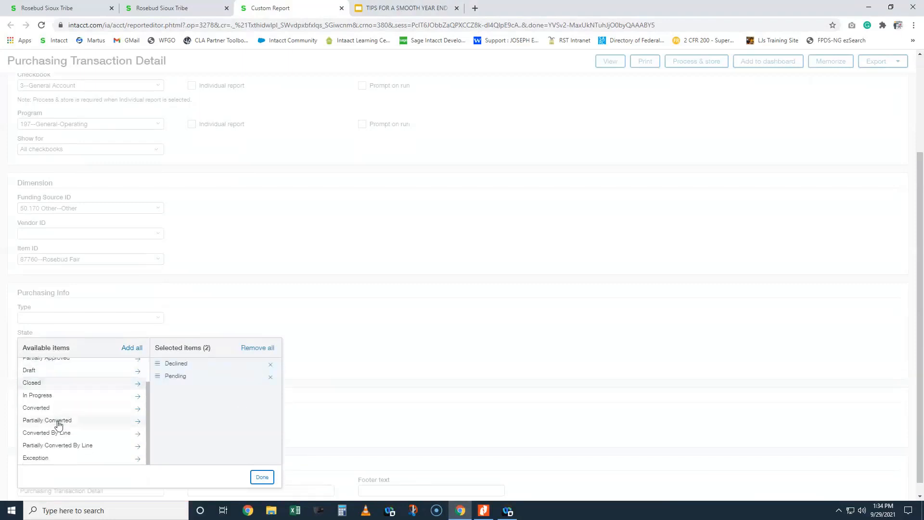
click(58, 418)
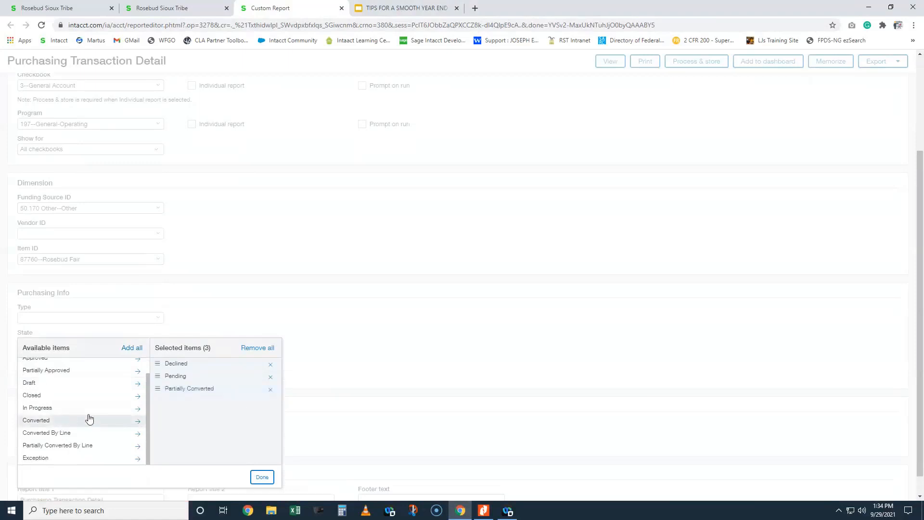
scroll(87, 418, up, 3)
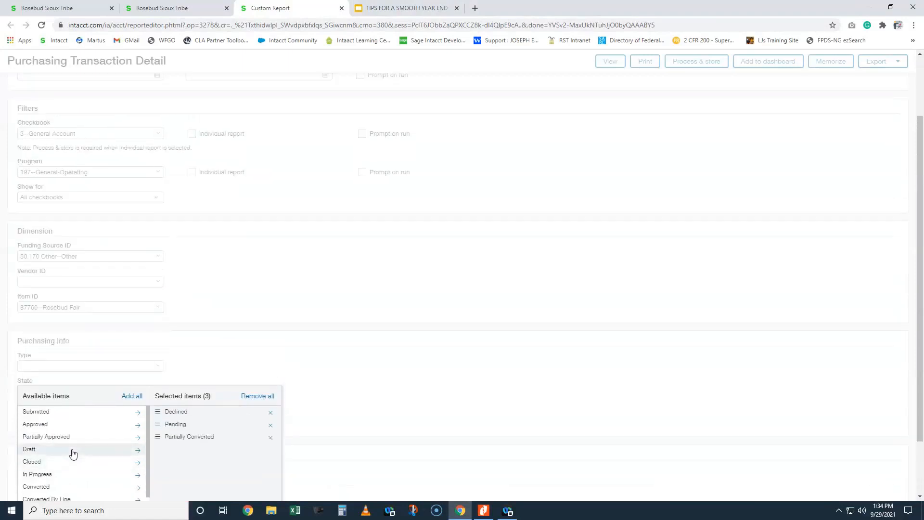
scroll(72, 450, down, 1)
scroll(77, 443, down, 1)
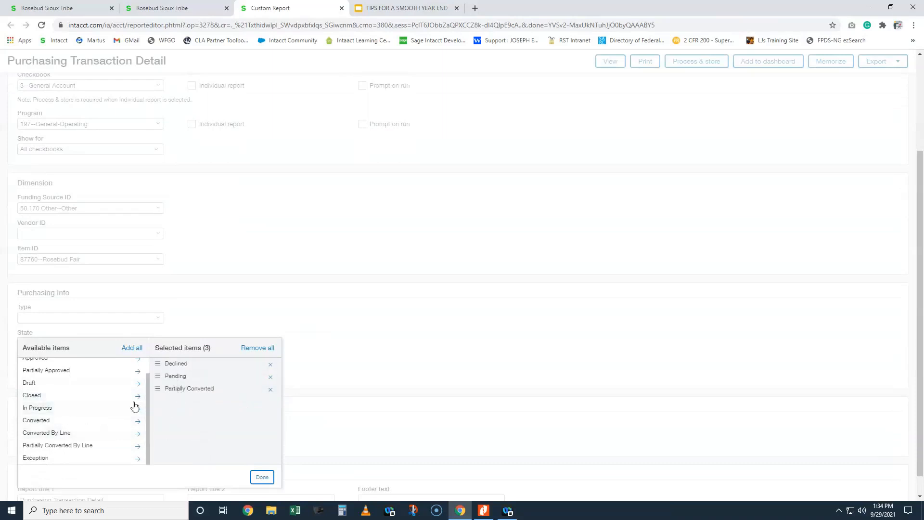
click(262, 476)
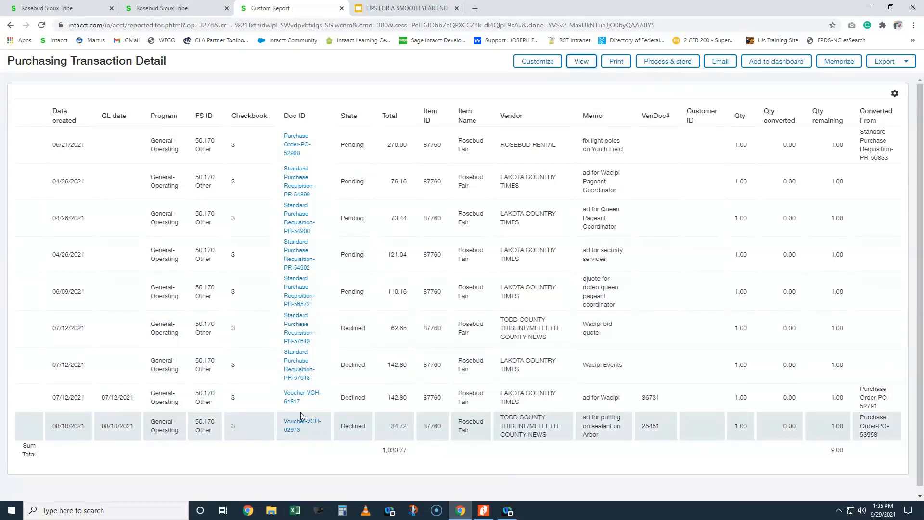
Step: Switch to Calculator and subtract the declined requisition amounts 62.65 and 142.8 from the report's total of 1033.77
drag(381, 450, 413, 455)
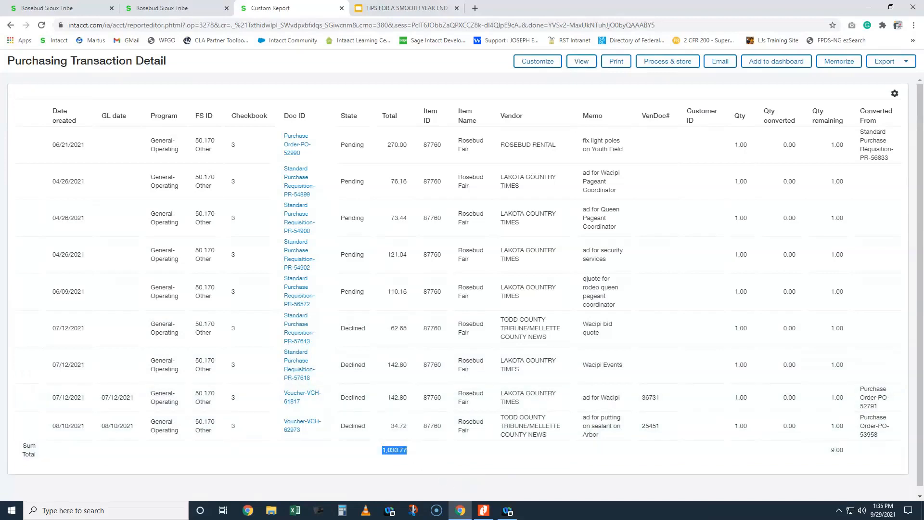
key(alt+Tab)
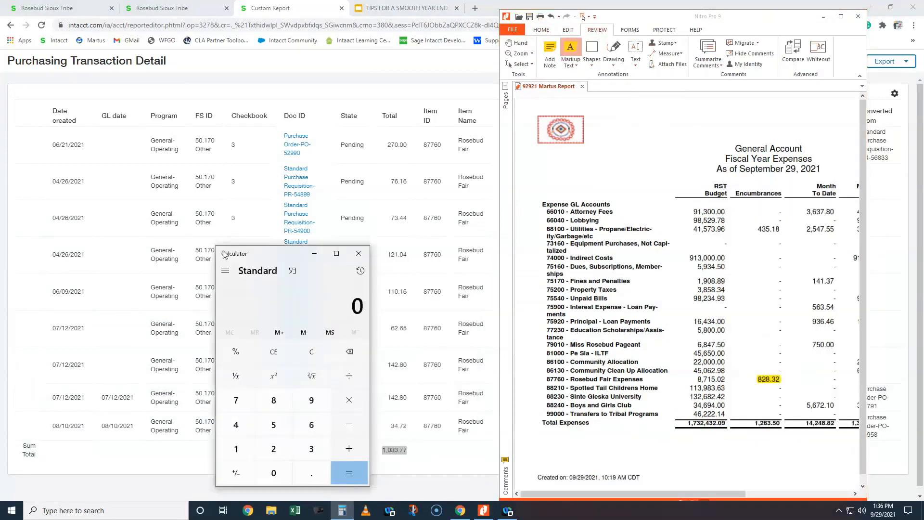
text(1033.77)
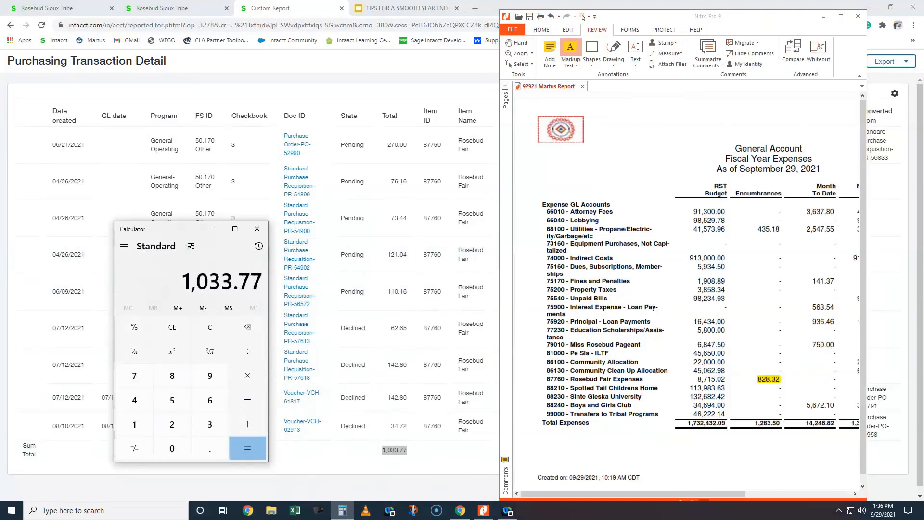
key(minus)
text(62.65)
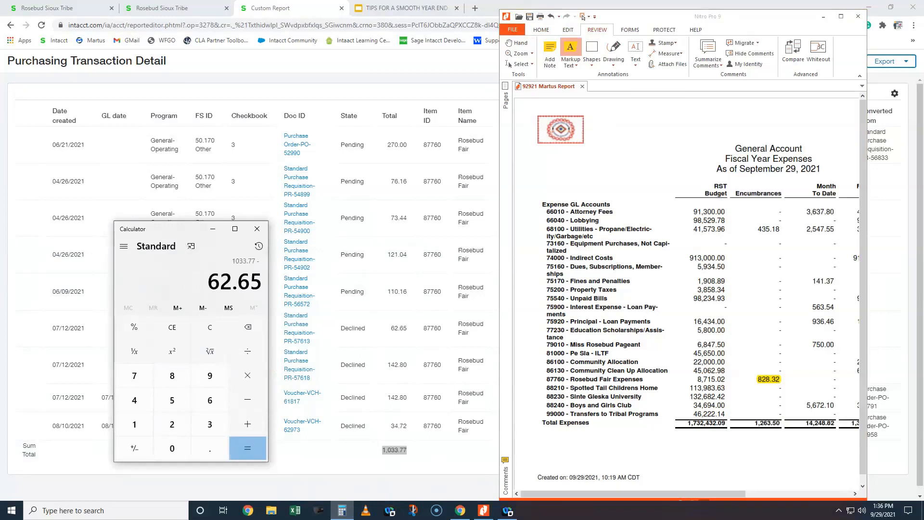
key(minus)
text(142.8)
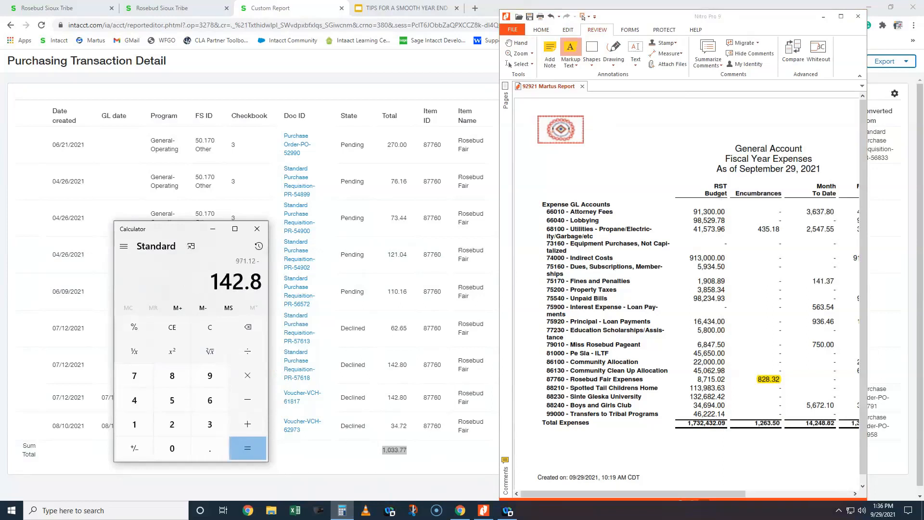
key(Return)
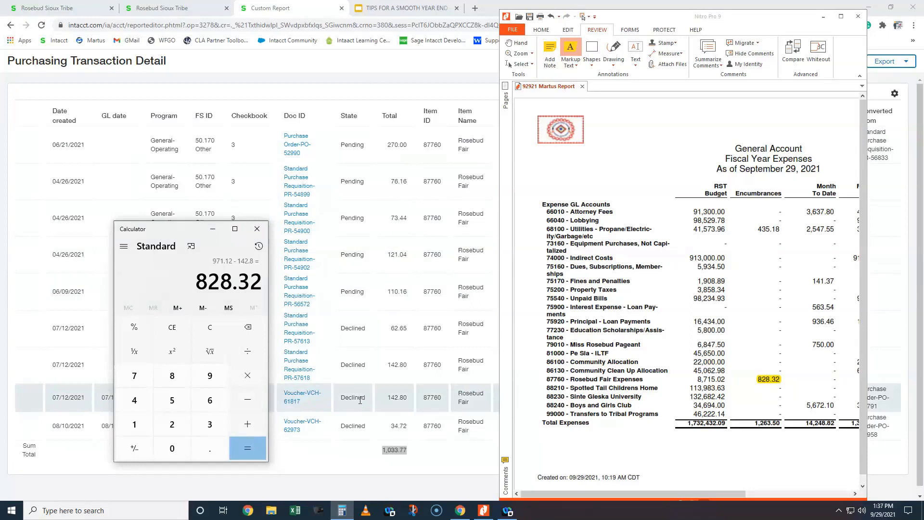
click(212, 229)
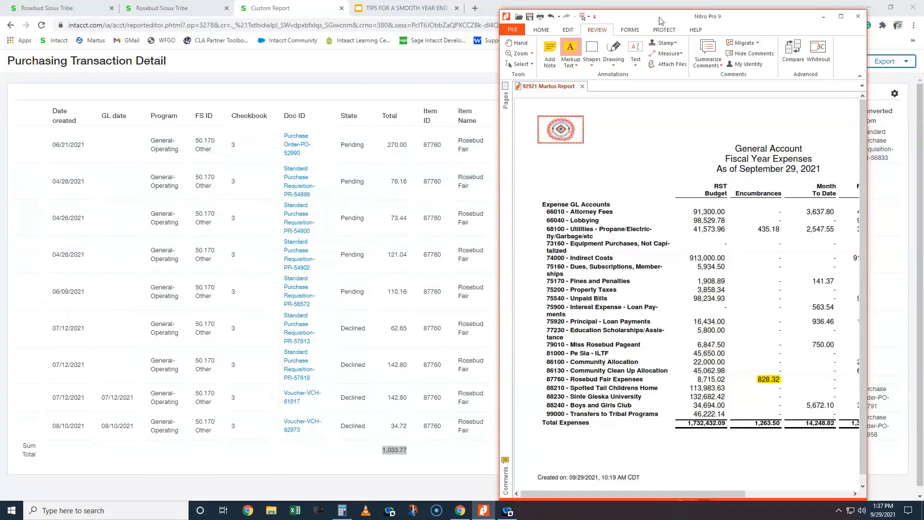
Step: Compare the 87760 Rosebud Fair encumbrance in the Martus report PDF in Nitro Pro with the pending requisitions in Purchasing Transaction Detail
click(364, 215)
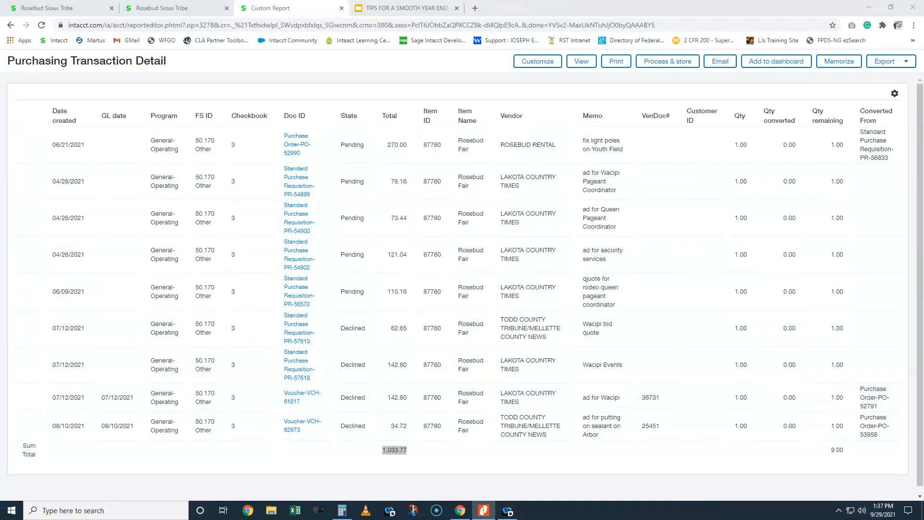
click(483, 510)
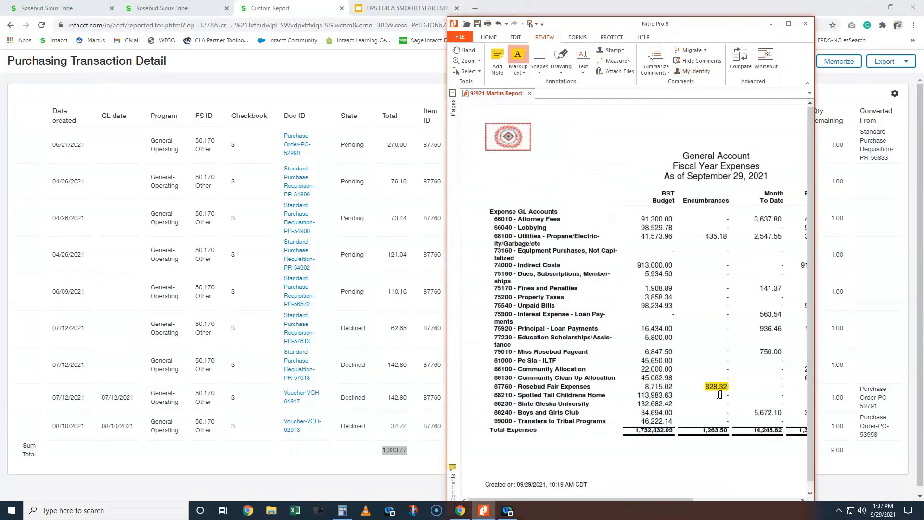
click(771, 24)
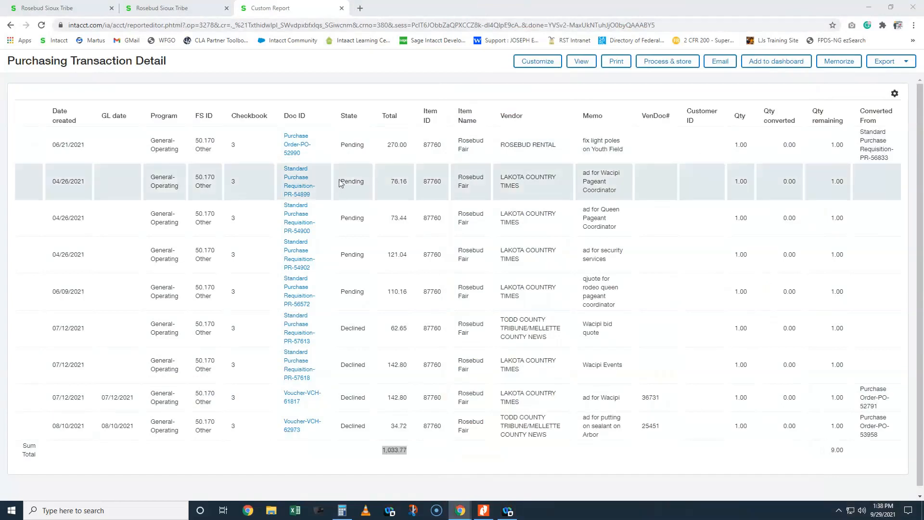
drag(340, 182, 371, 193)
drag(341, 220, 359, 219)
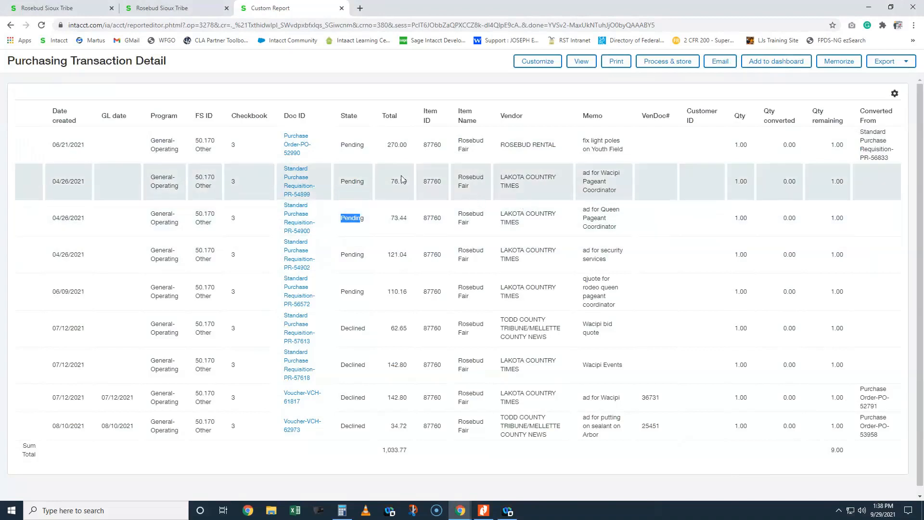
Step: Search the Sage Intacct Help Center for "purchasing state", read the Purchasing transaction states article, and close the help window
click(164, 10)
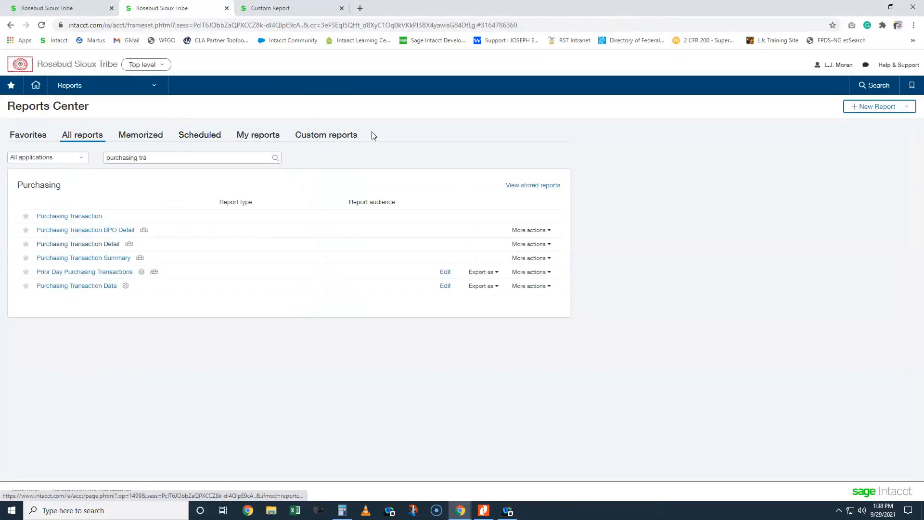
click(895, 68)
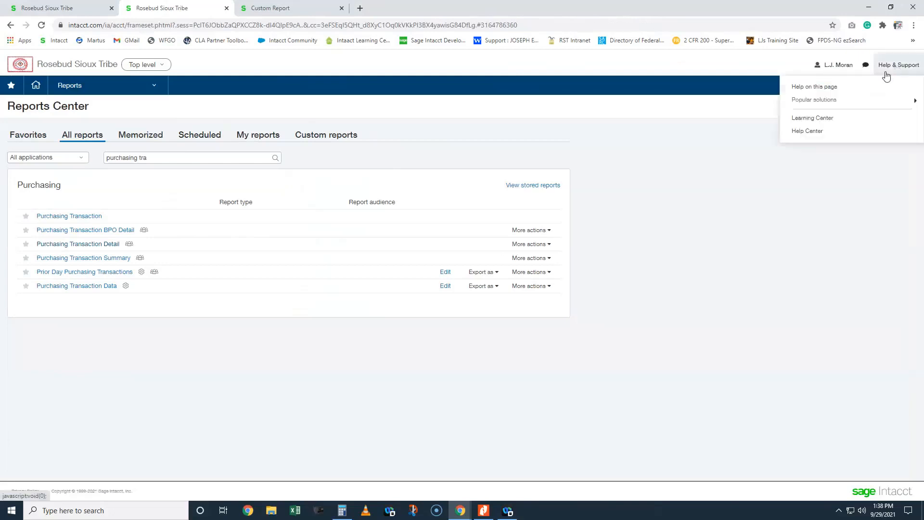
click(807, 131)
text(e)
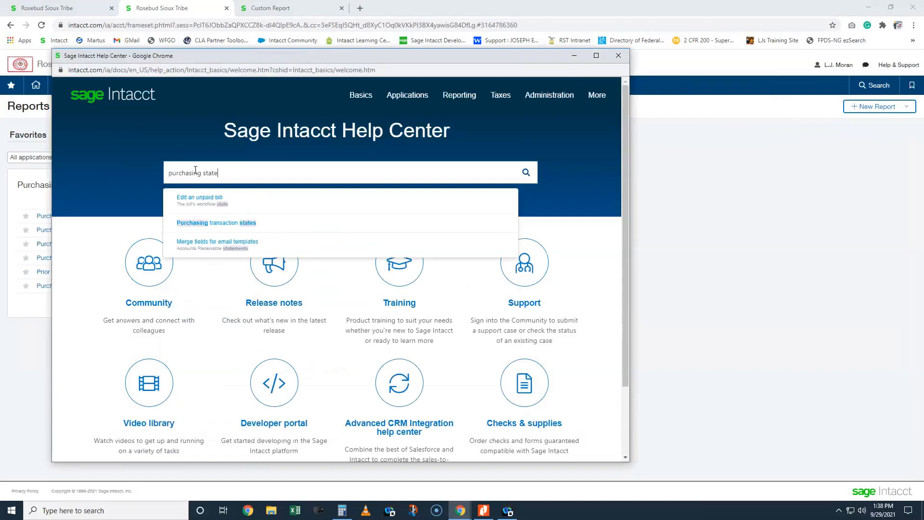
click(206, 229)
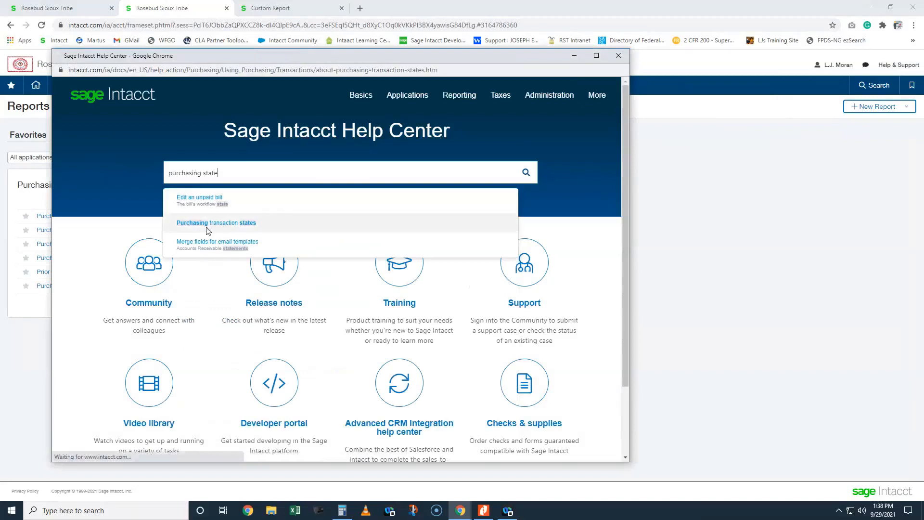
scroll(432, 323, down, 5)
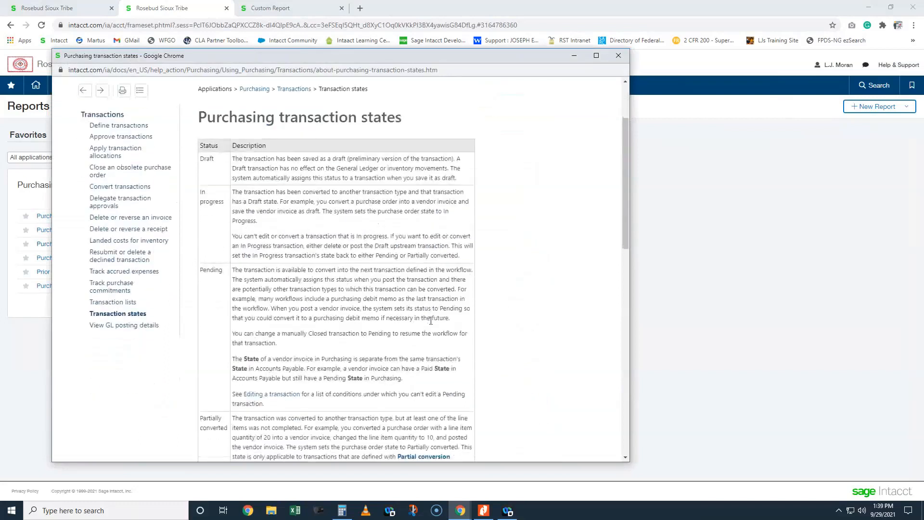
scroll(458, 332, down, 3)
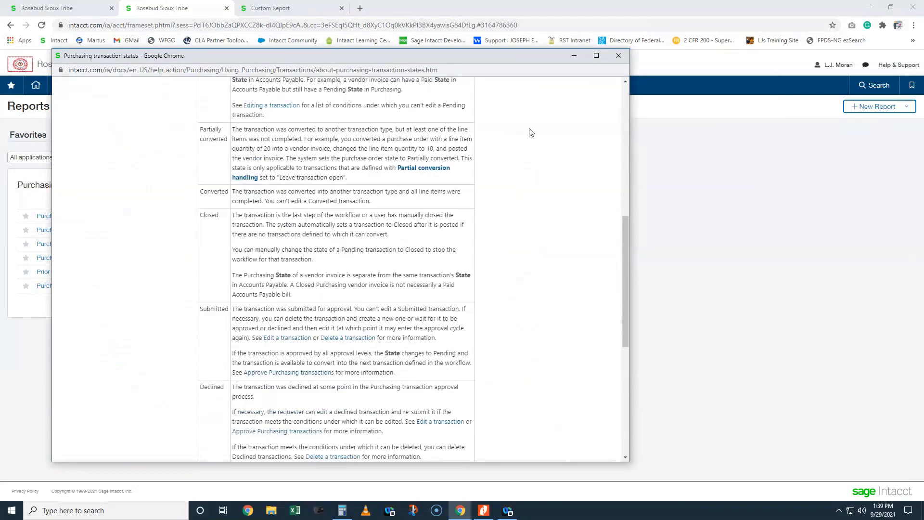
click(617, 56)
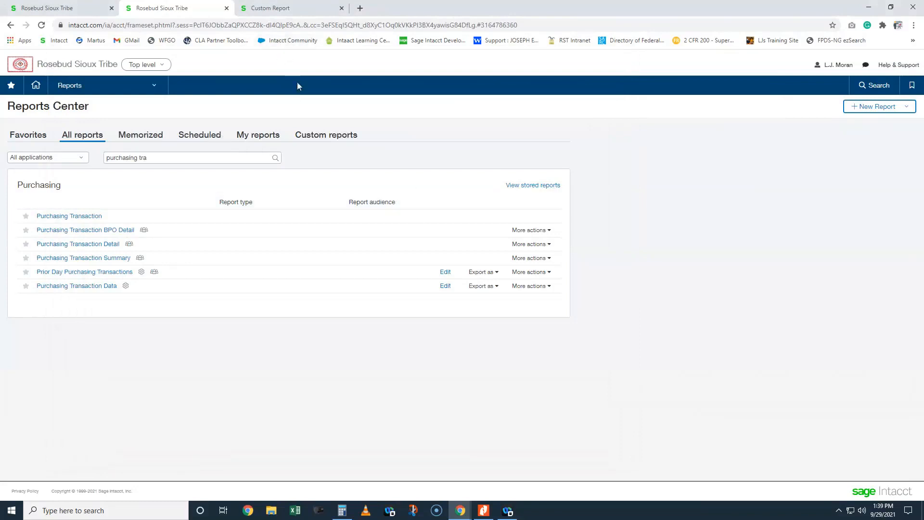
Step: View the newest purchase order's history, check the source requisition's Converted state, and return to the home page
click(68, 8)
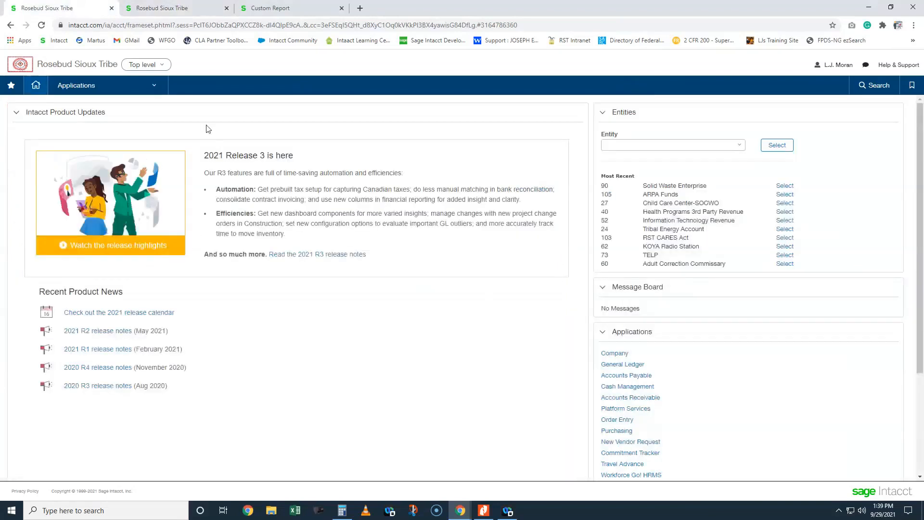
click(166, 8)
click(78, 11)
click(92, 88)
click(109, 180)
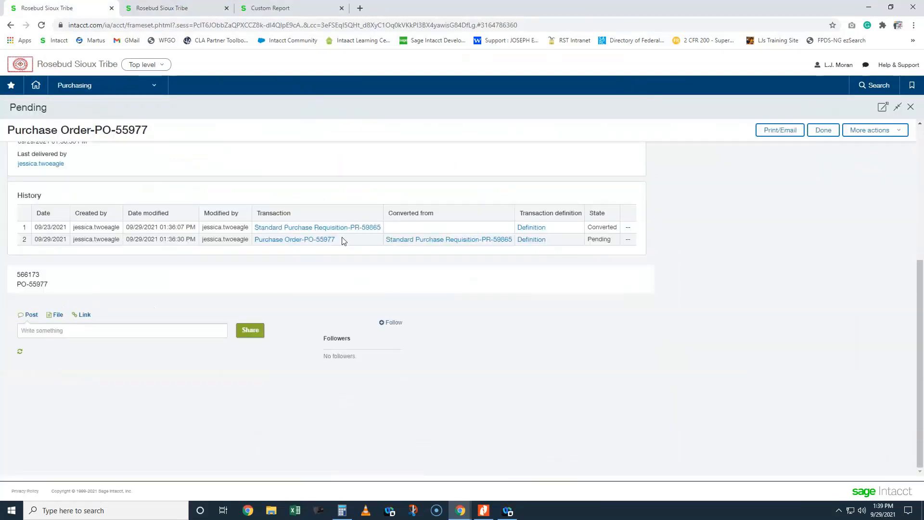
drag(588, 226, 620, 227)
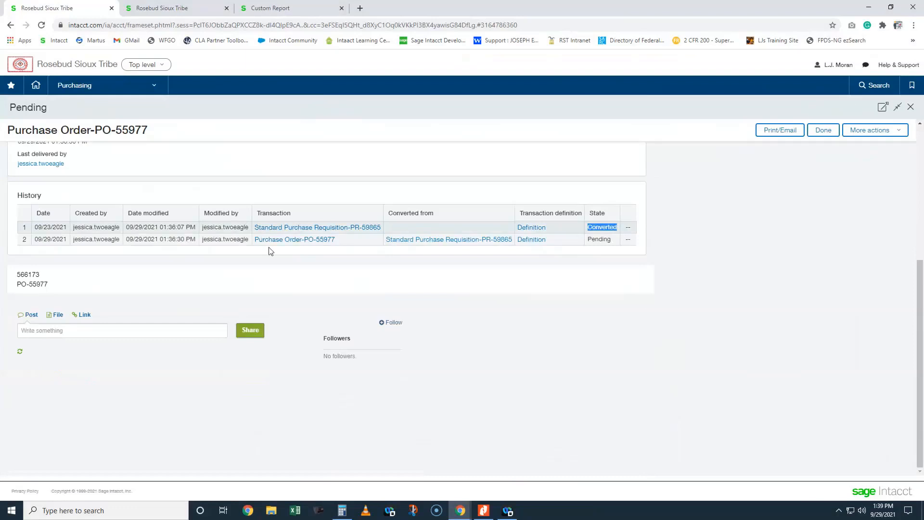
click(35, 86)
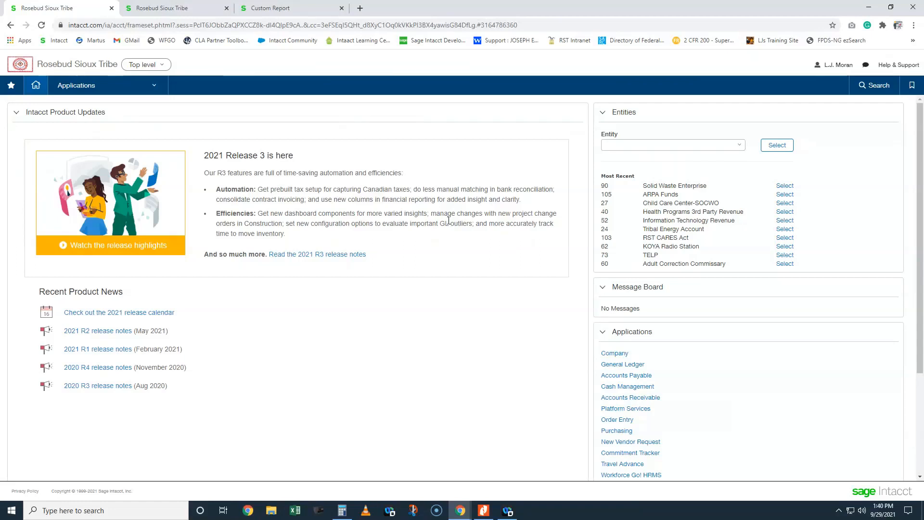
Step: Open the Purchase Order transaction list in the Purchasing application
click(210, 8)
click(60, 8)
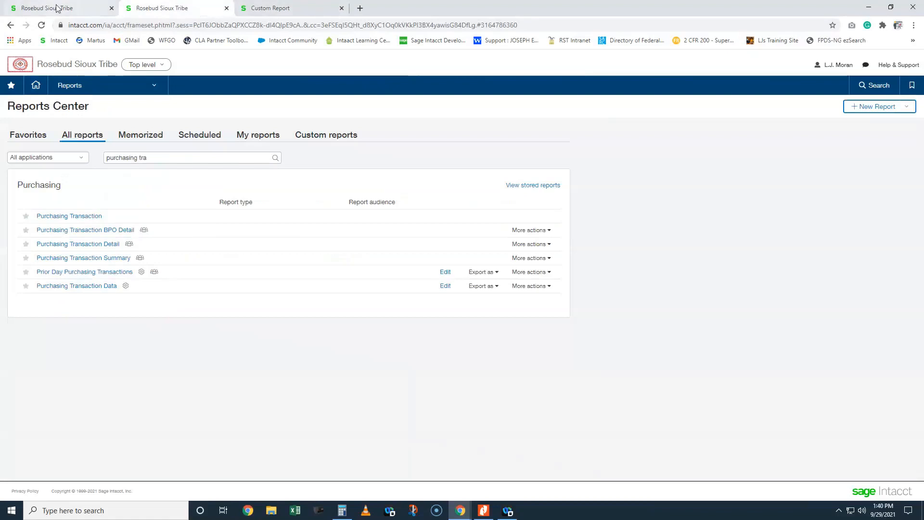
click(92, 87)
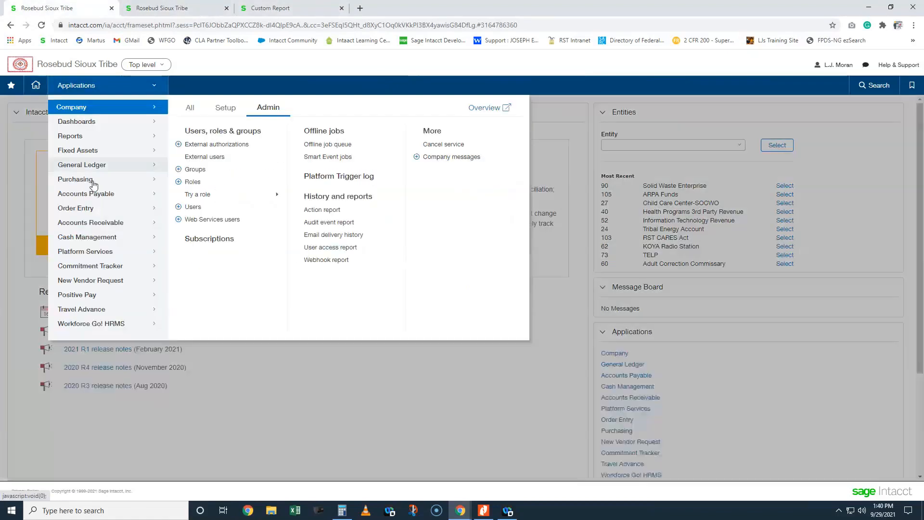
mouse_move(135, 181)
mouse_move(200, 202)
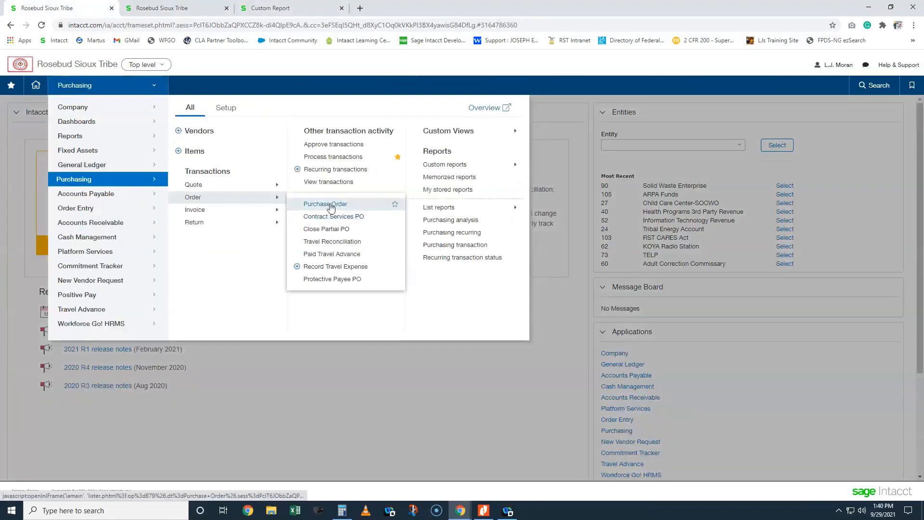
click(328, 202)
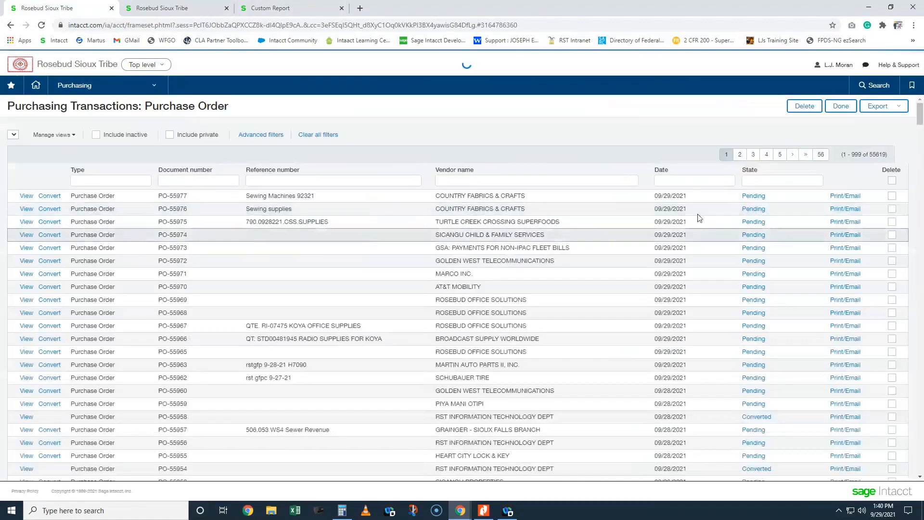
Step: Filter the purchase order list to the state "pending" and sort it by date with the oldest first
click(754, 182)
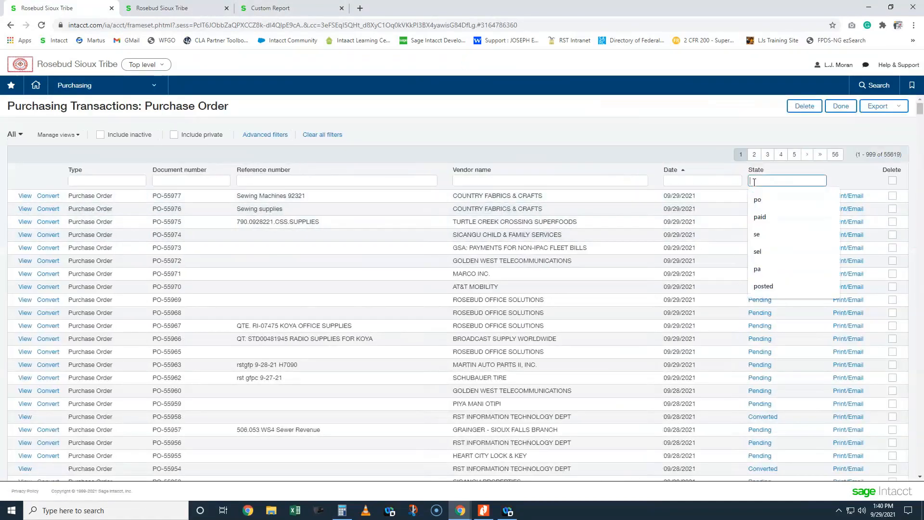
text(pending)
key(Return)
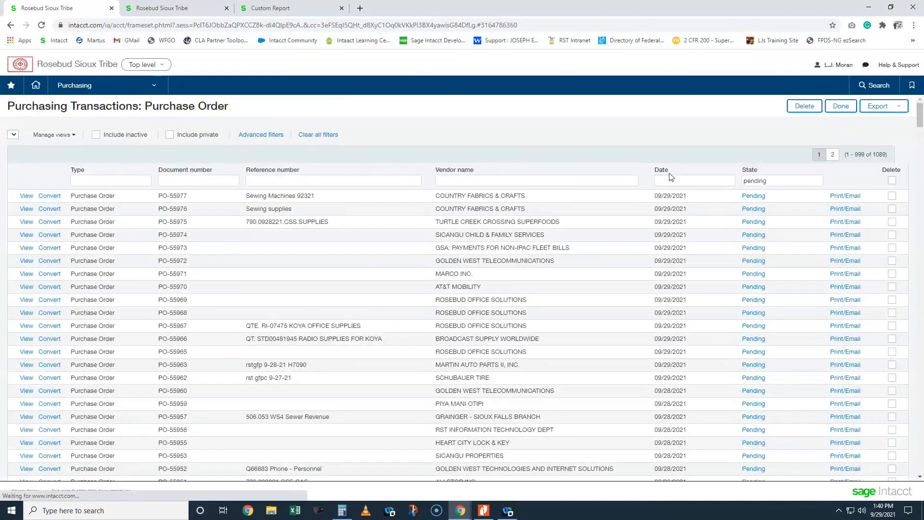
click(666, 171)
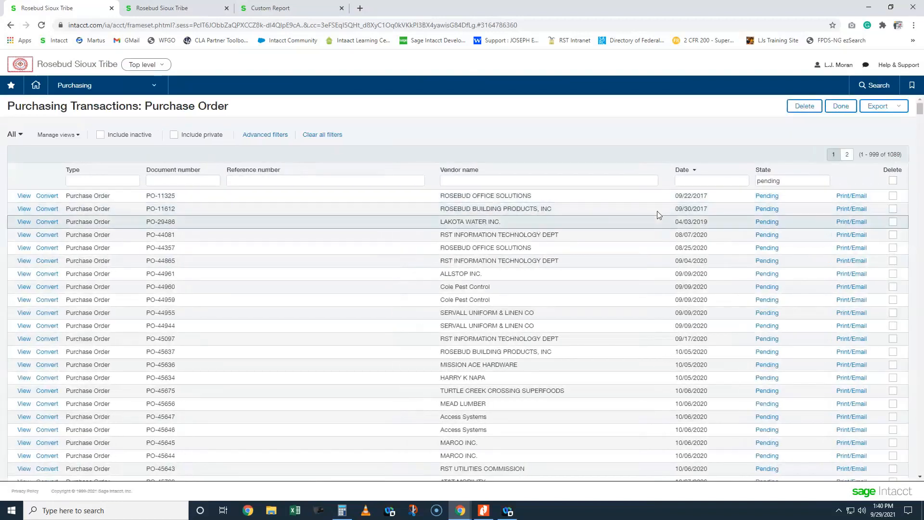
Step: Convert the oldest pending purchase order, dated 09/22/2017 for Rosebud Office Solutions, to a Voucher
mouse_move(46, 201)
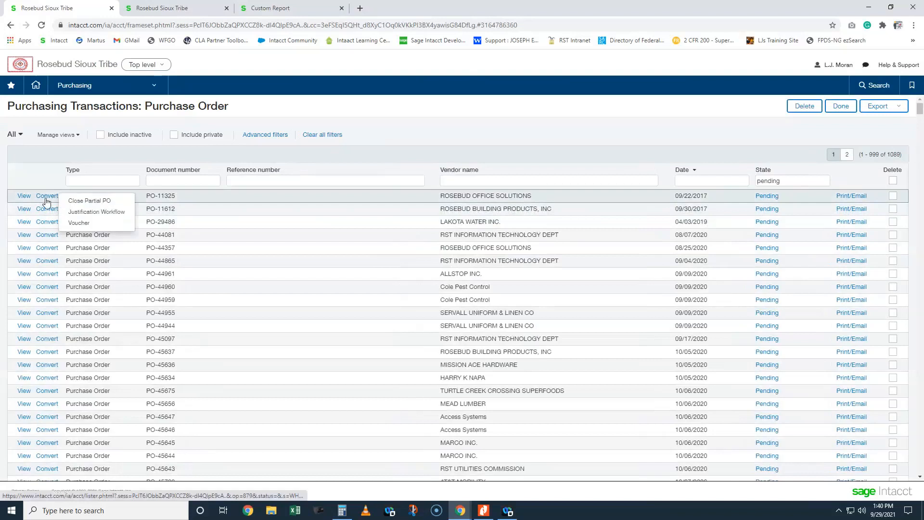
click(77, 222)
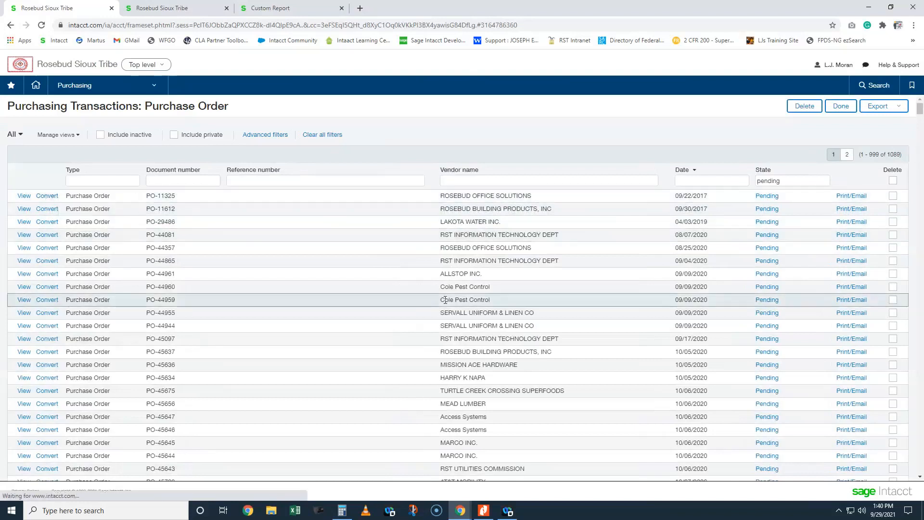